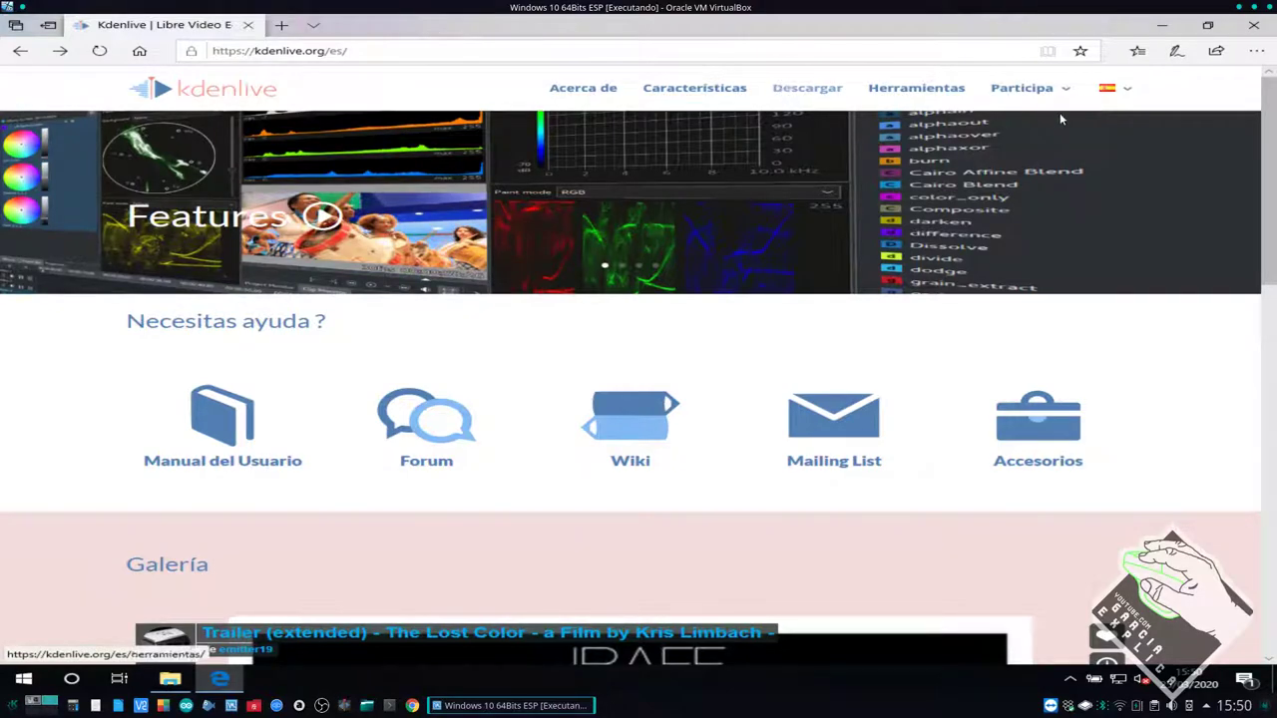
- Open the Kdenlive download page, request the Windows 19.12.3 installer, and dismiss the download prompt
left_click(816, 92)
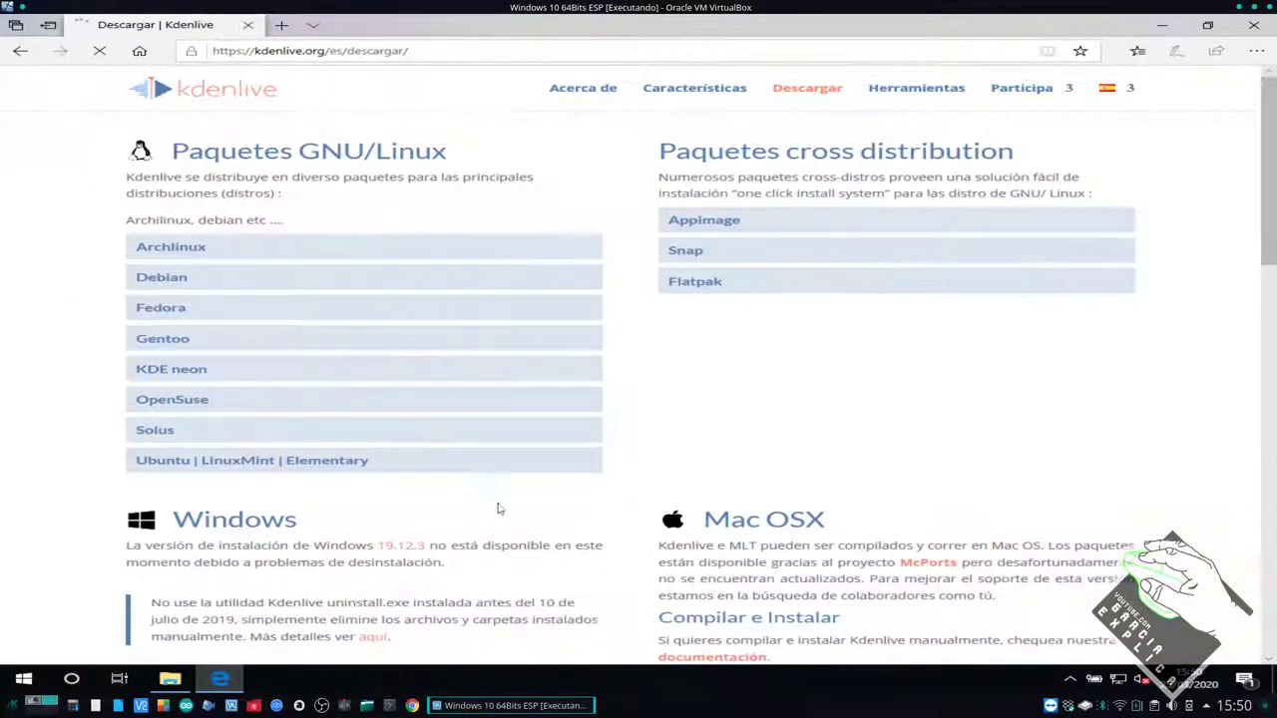
scroll(424, 454, "down", 3)
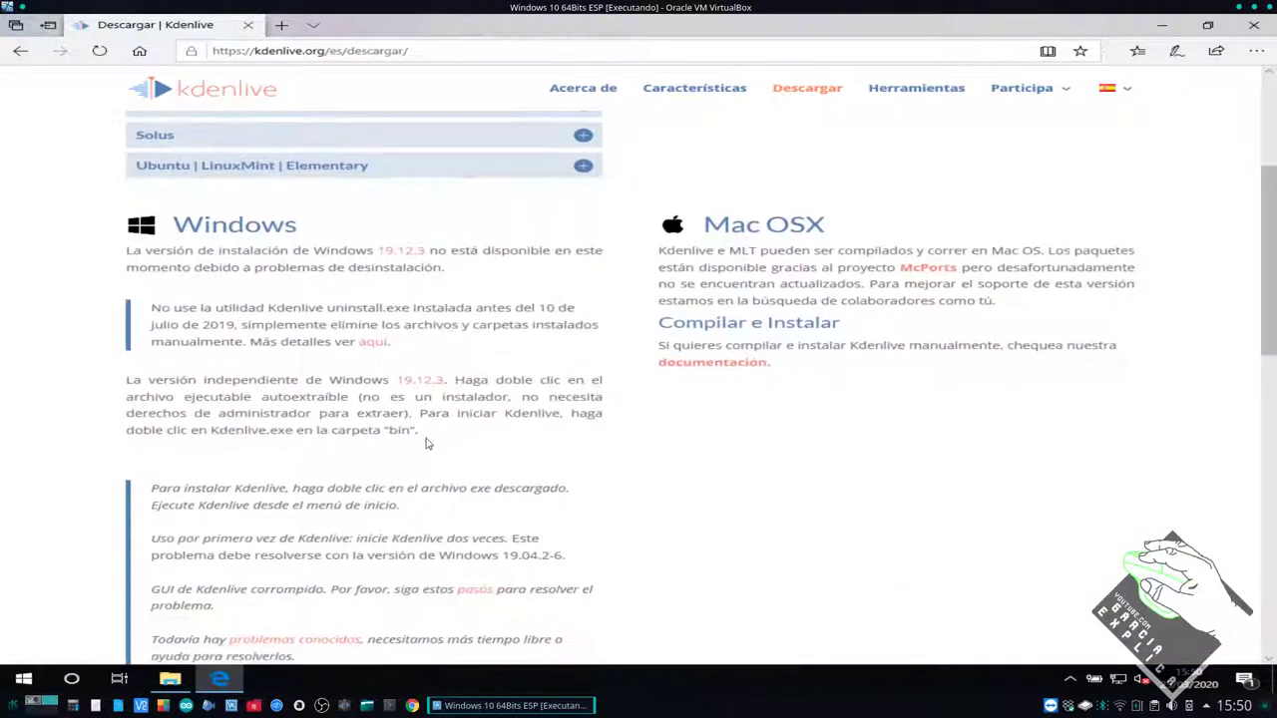
scroll(434, 399, "up", 1)
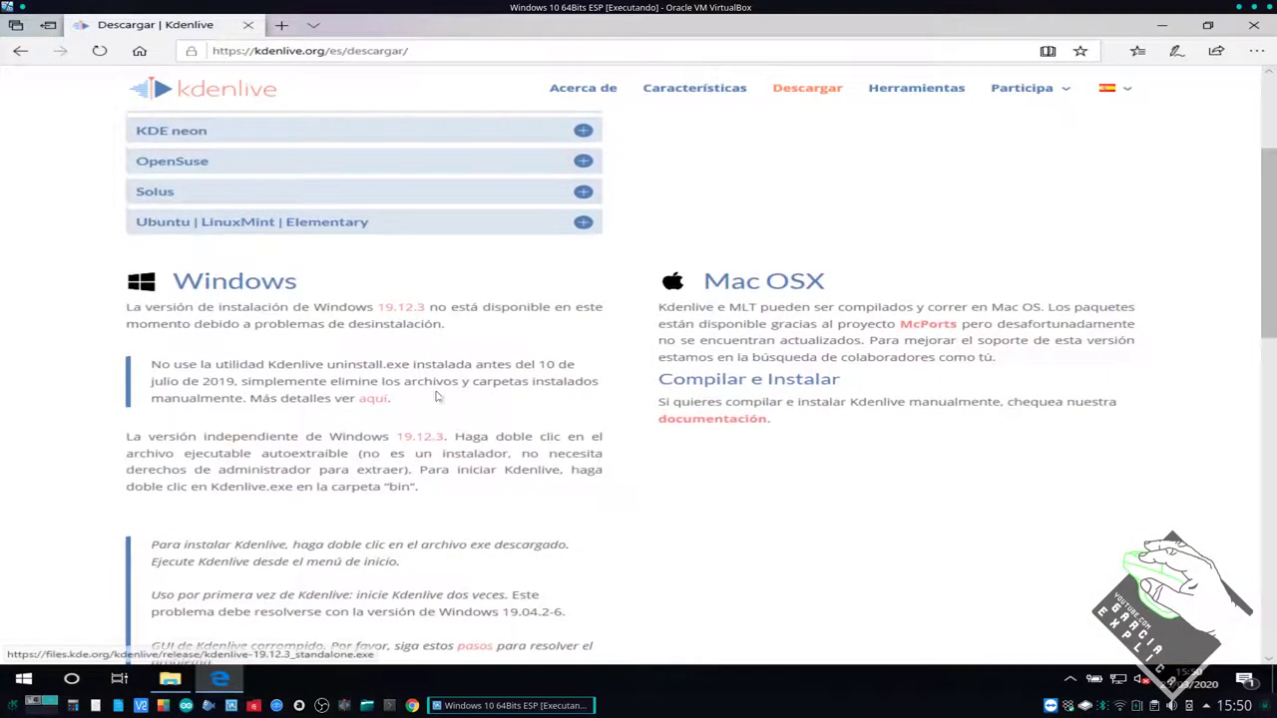
left_click(392, 312)
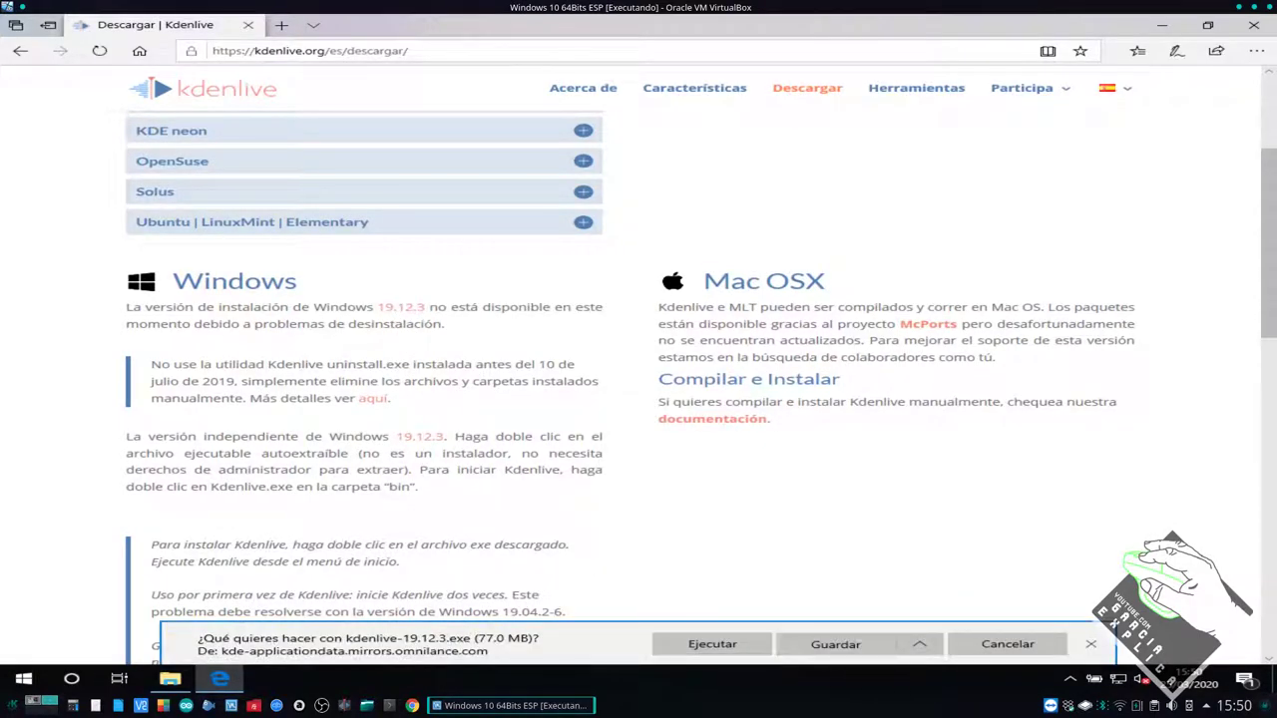
left_click(1092, 645)
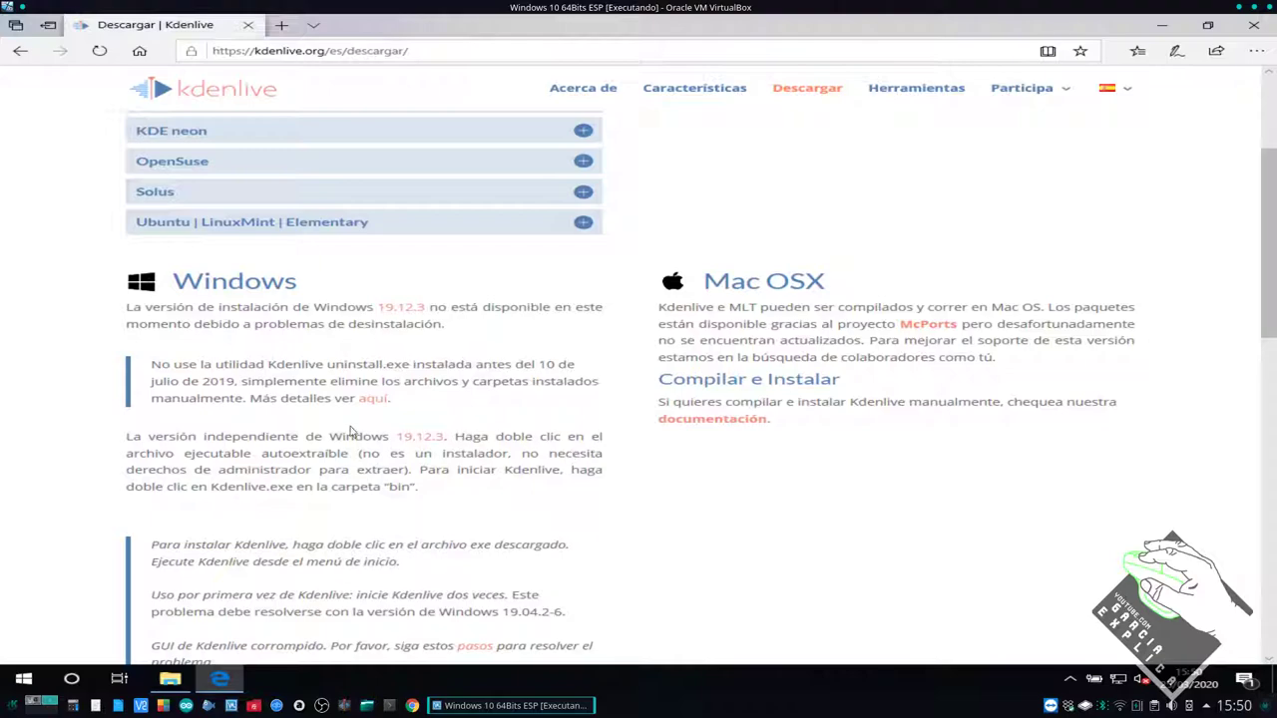
- Read the Windows download notes about uninstallation problems and highlight the mention of uninstall.exe
left_click_drag(124, 313, 452, 414)
left_click(386, 366)
left_click_drag(299, 320, 383, 327)
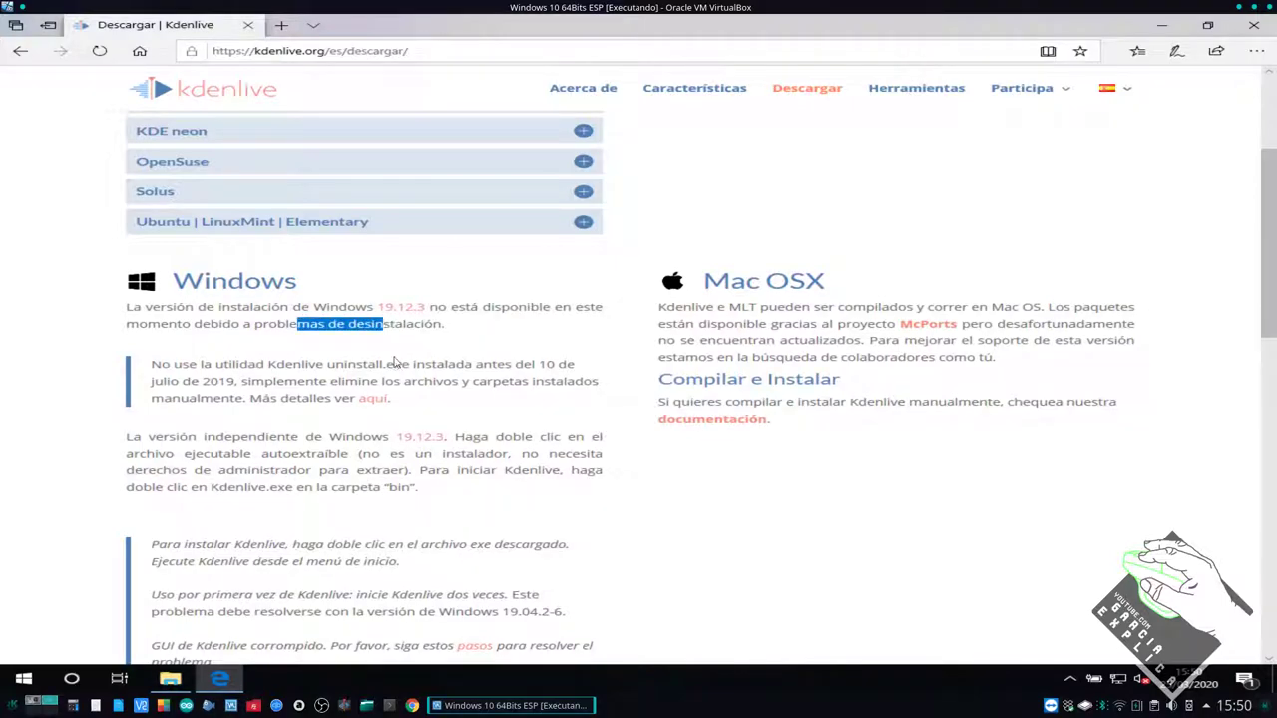
left_click(378, 365)
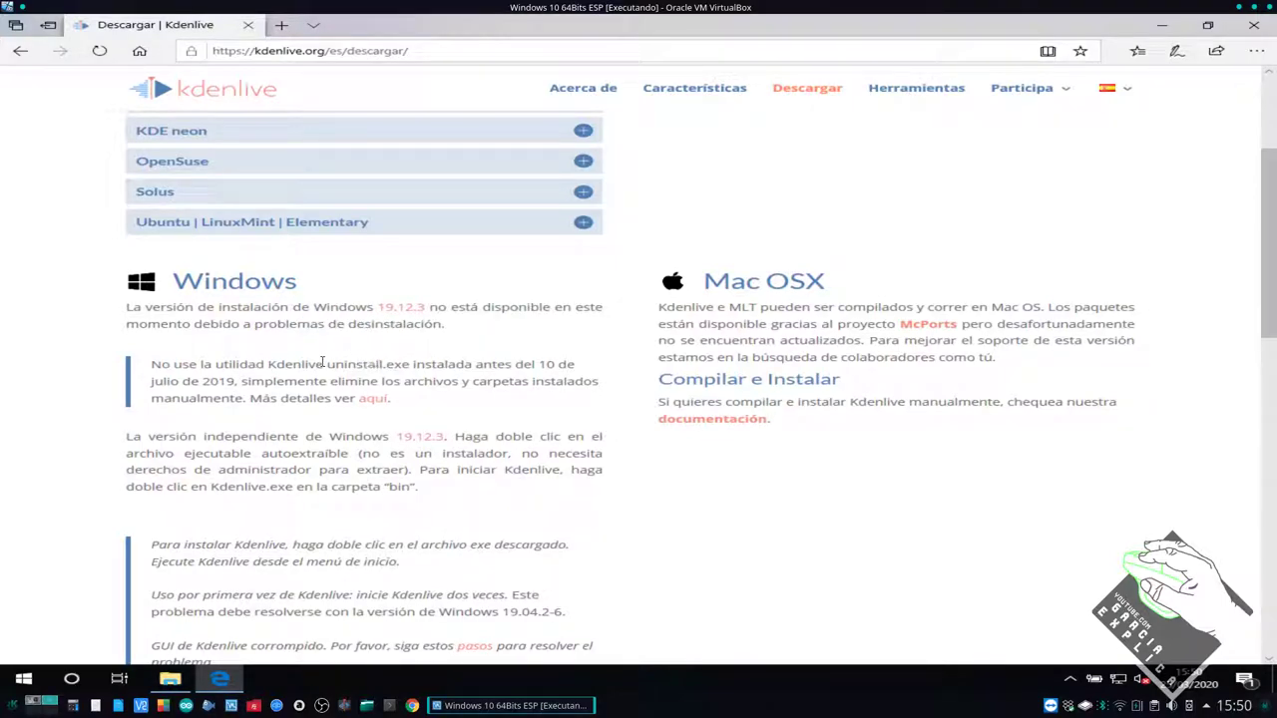
left_click_drag(326, 365, 389, 369)
- Check the list of installed programs in the Control Panel's Programs and Features, and close it
left_click(171, 680)
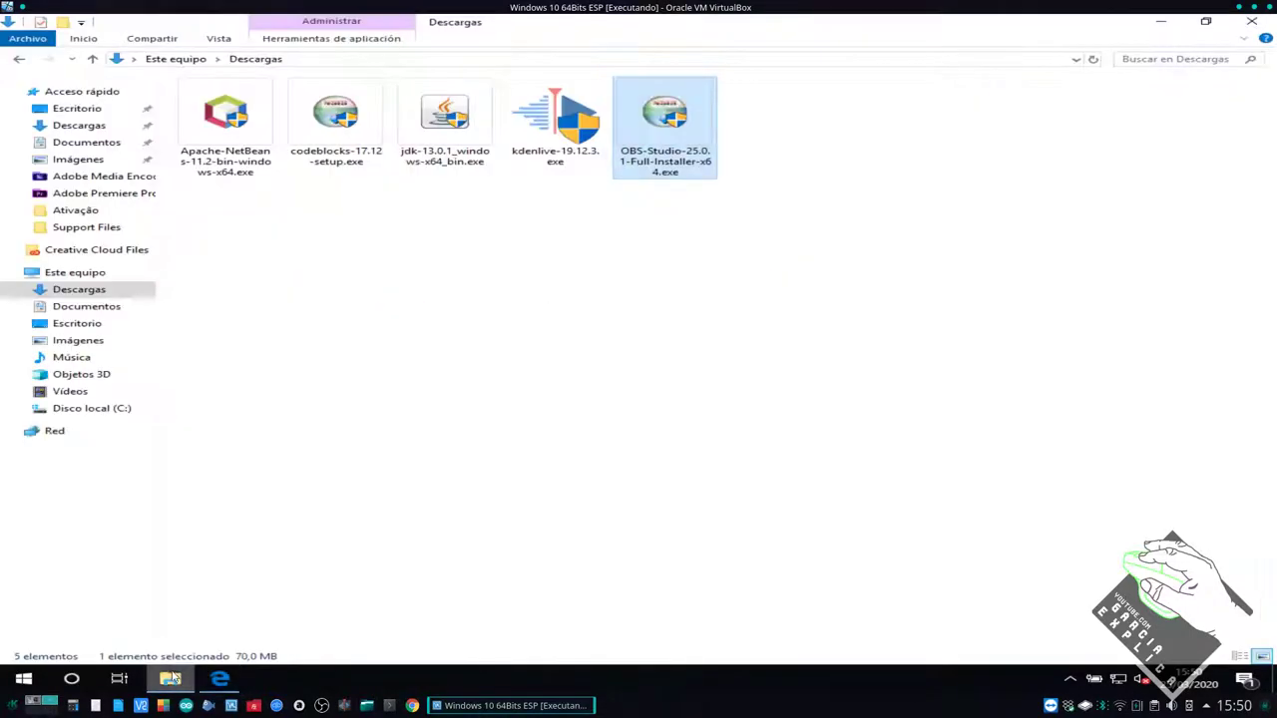
double_click(92, 59)
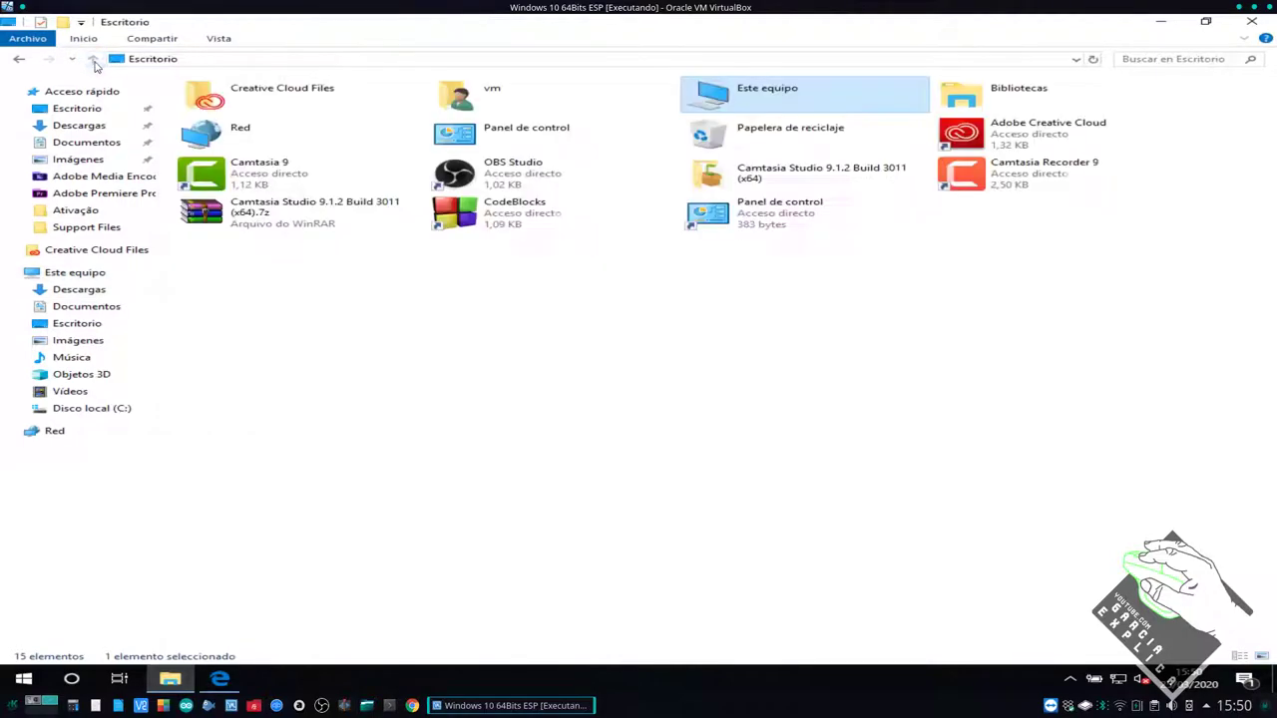
left_click(530, 148)
key("Return")
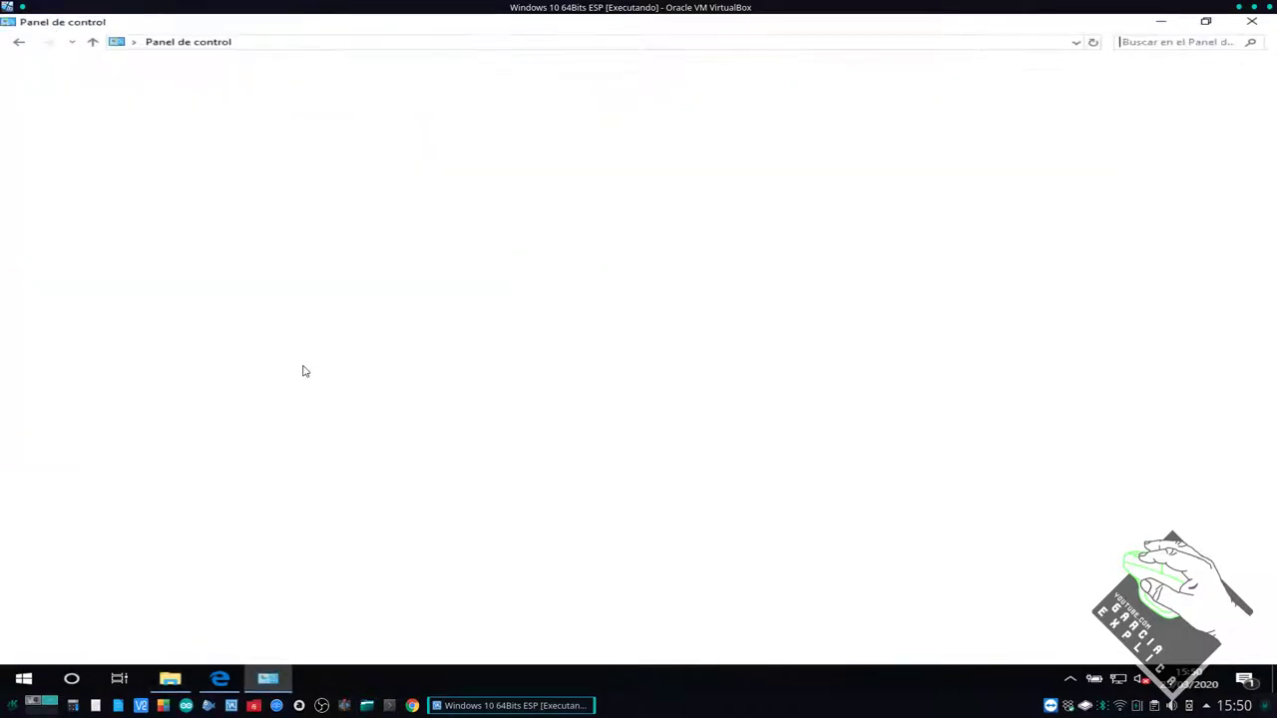
left_click(409, 306)
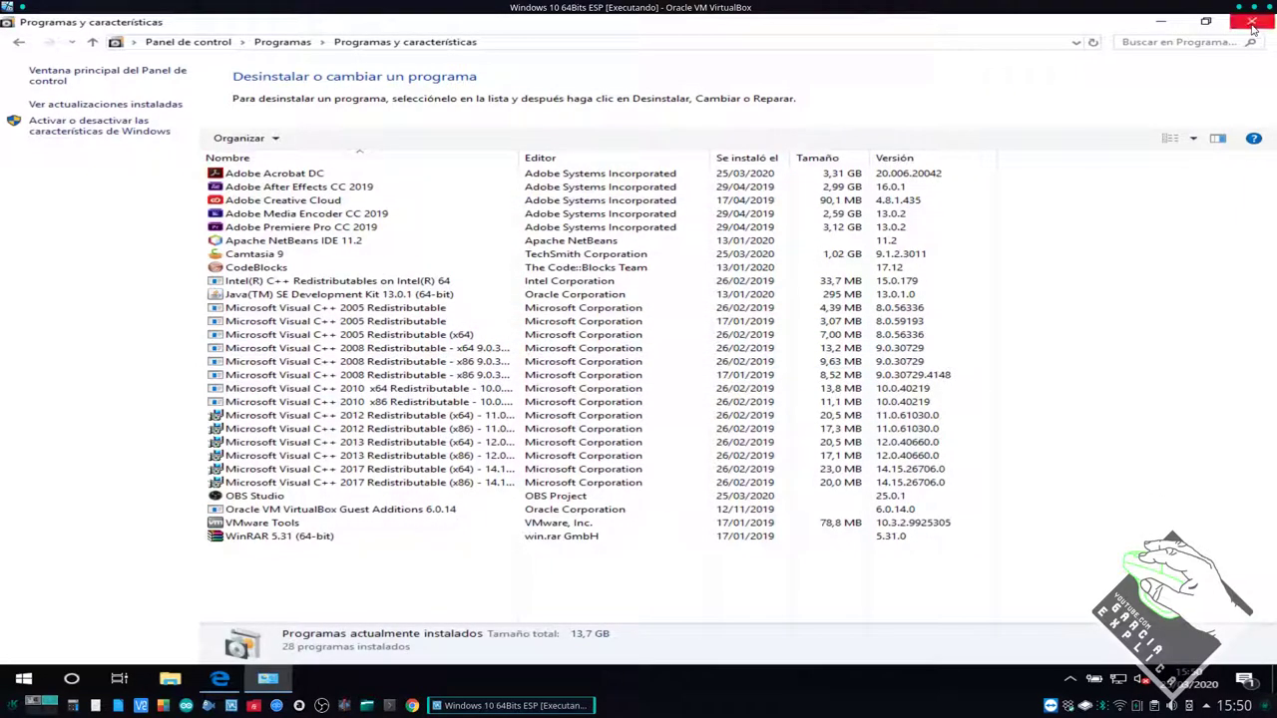
key("alt+Tab")
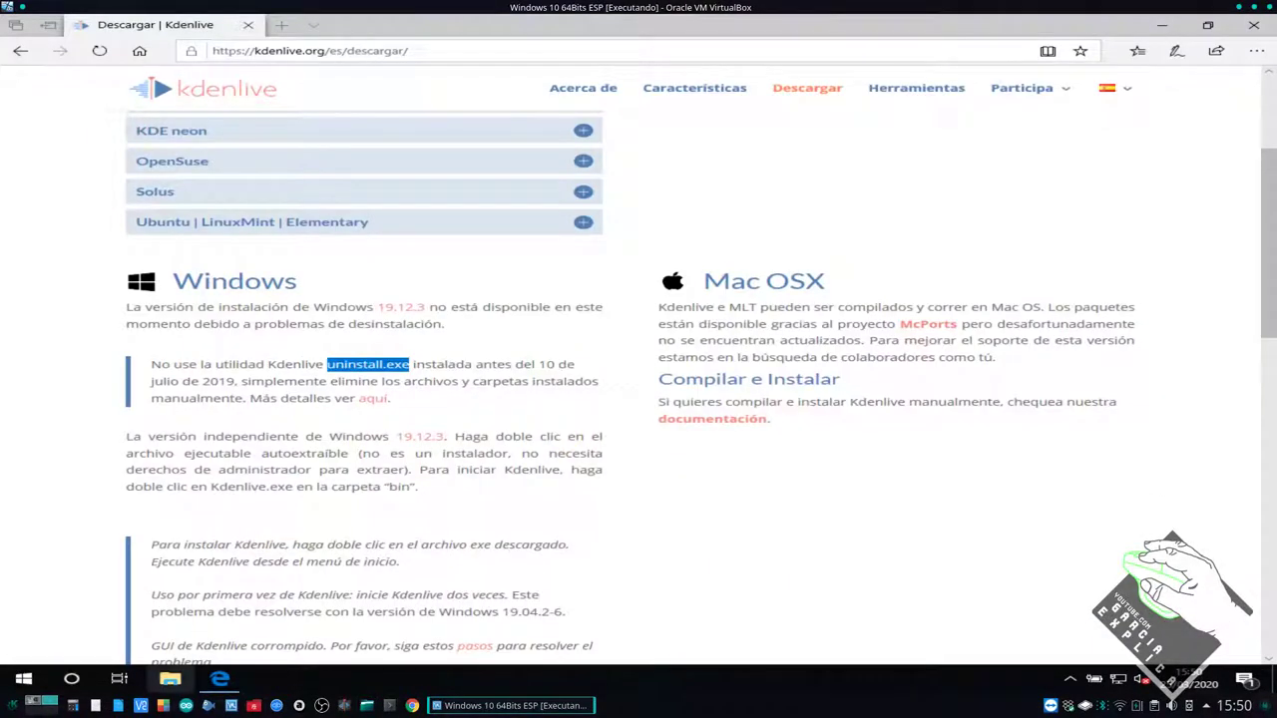
- Review the download page's note about removing old Kdenlive files and folders manually
key("super+e")
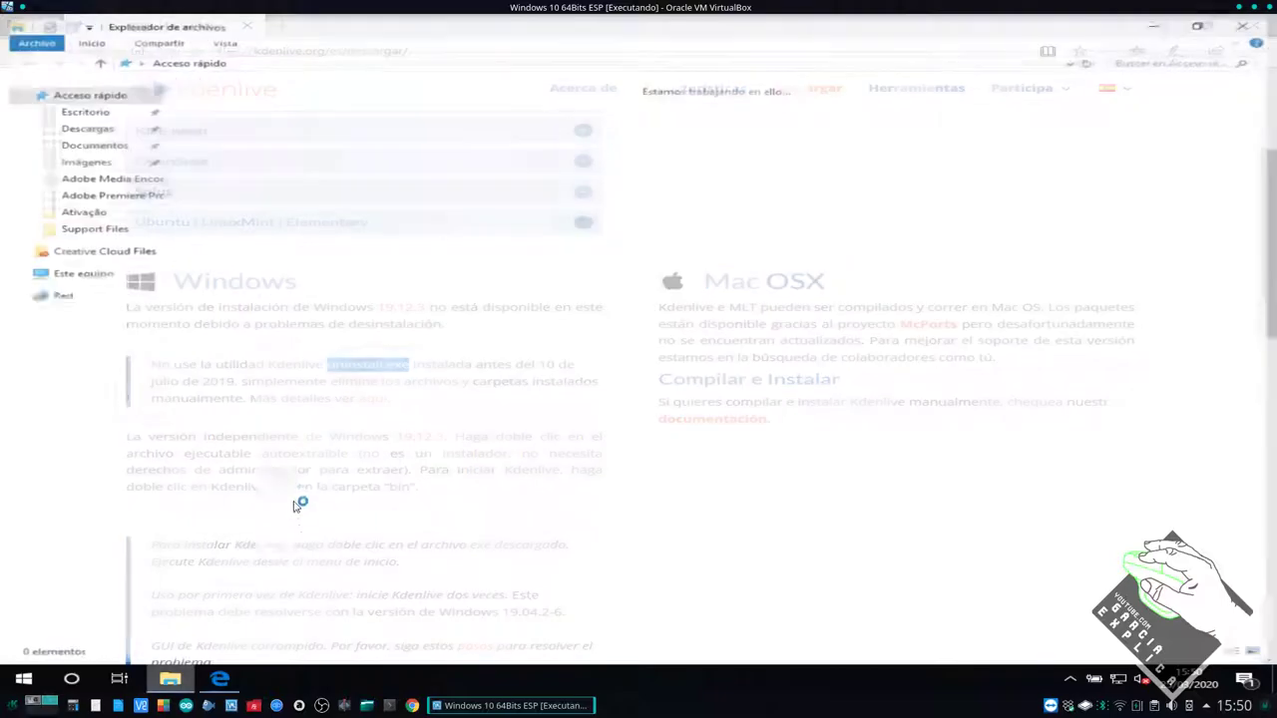
key("alt+Tab")
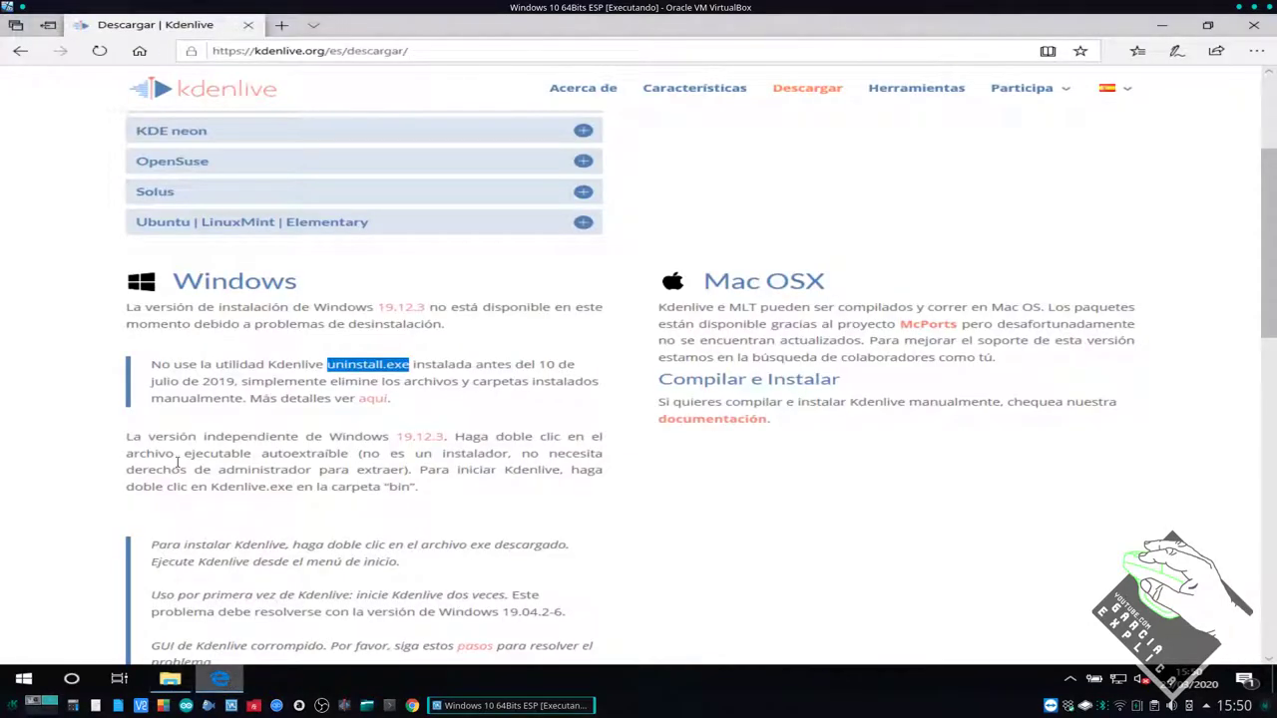
left_click_drag(152, 367, 271, 378)
left_click_drag(462, 392, 467, 399)
left_click(503, 403)
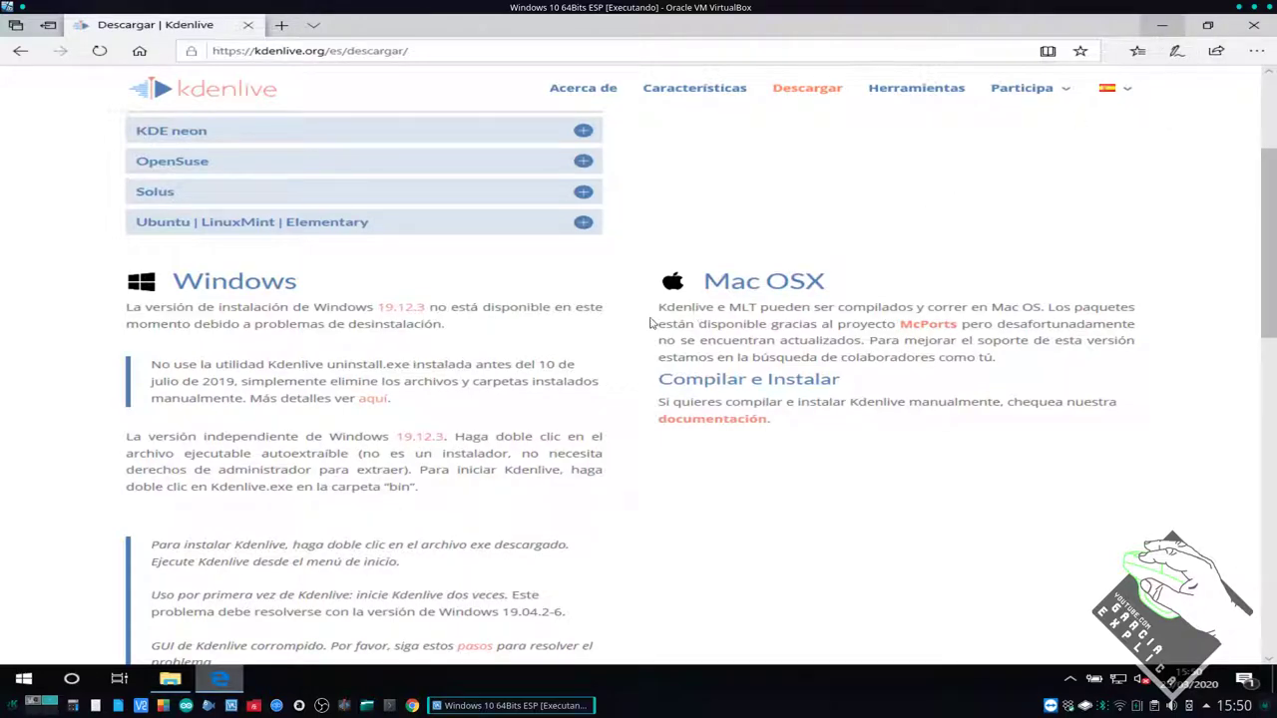
- Open the Descargas folder in File Explorer and run the kdenlive-19.12.3.exe installer
key("super+e")
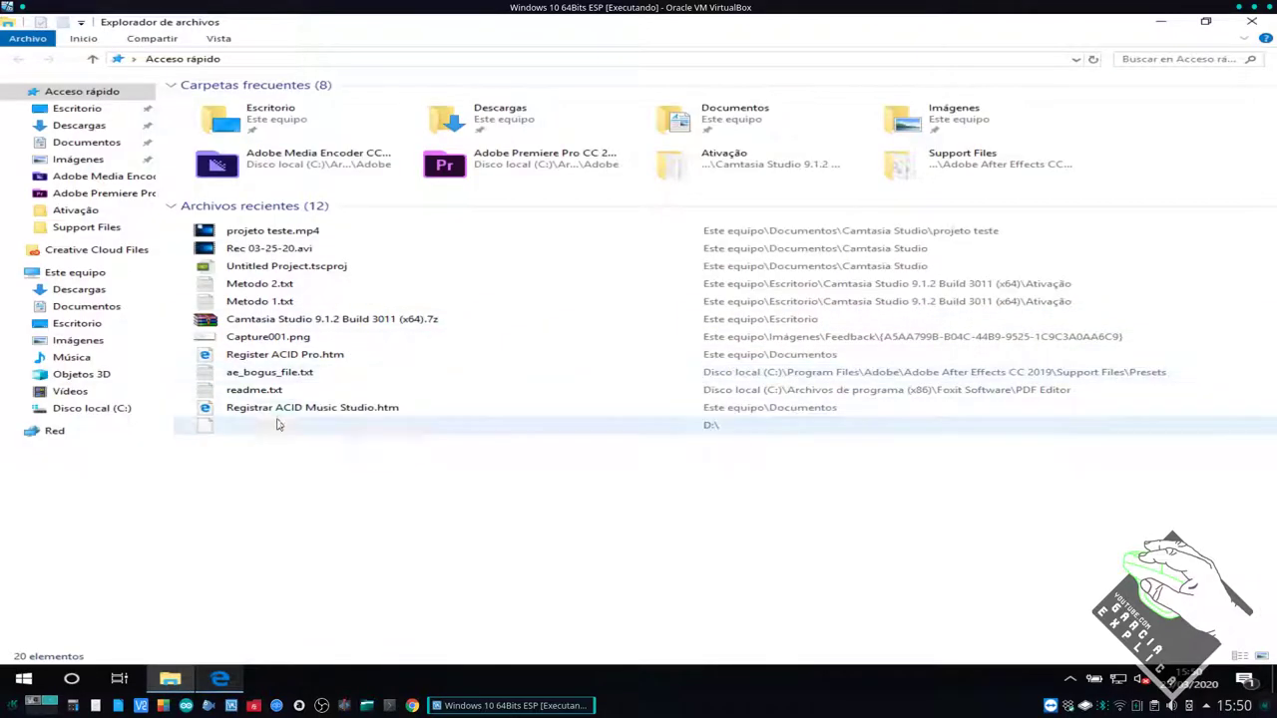
left_click(80, 293)
left_click(550, 167)
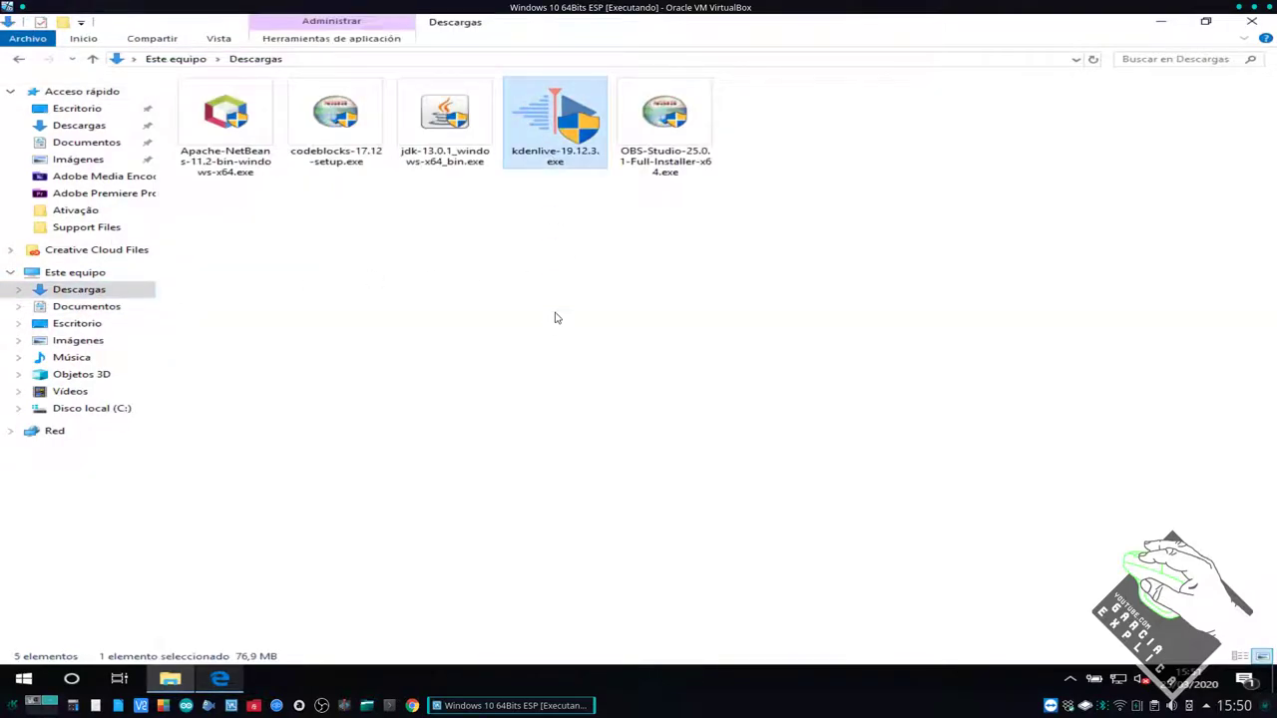
double_click(554, 157)
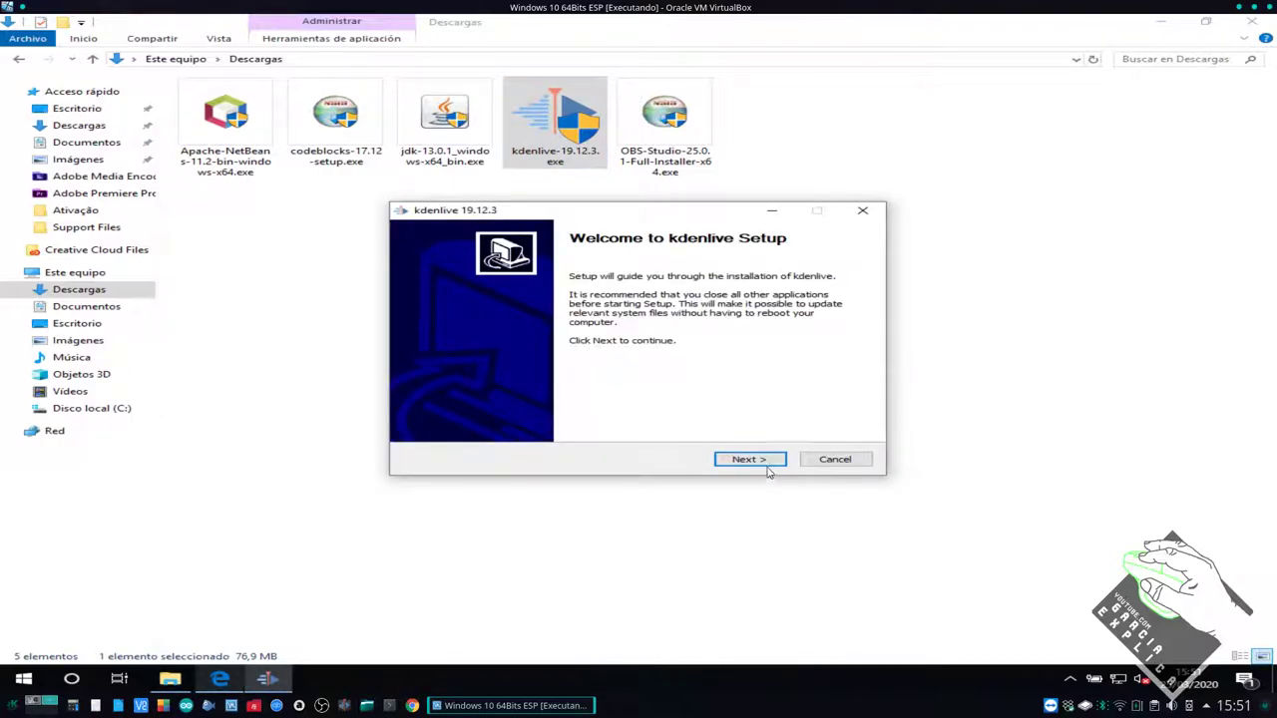
- Choose to install Kdenlive just for the current user and accept C:\Program Files\kdenlive as the destination folder
left_click(767, 461)
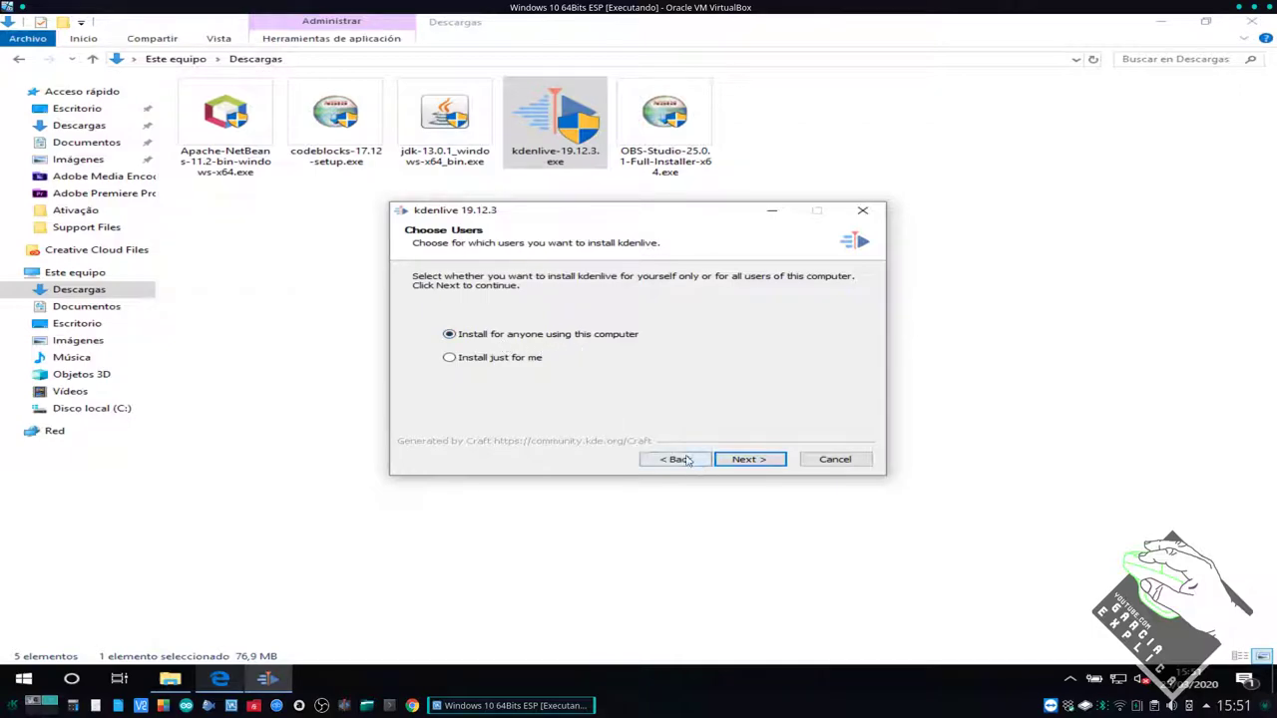
left_click(460, 356)
left_click(750, 459)
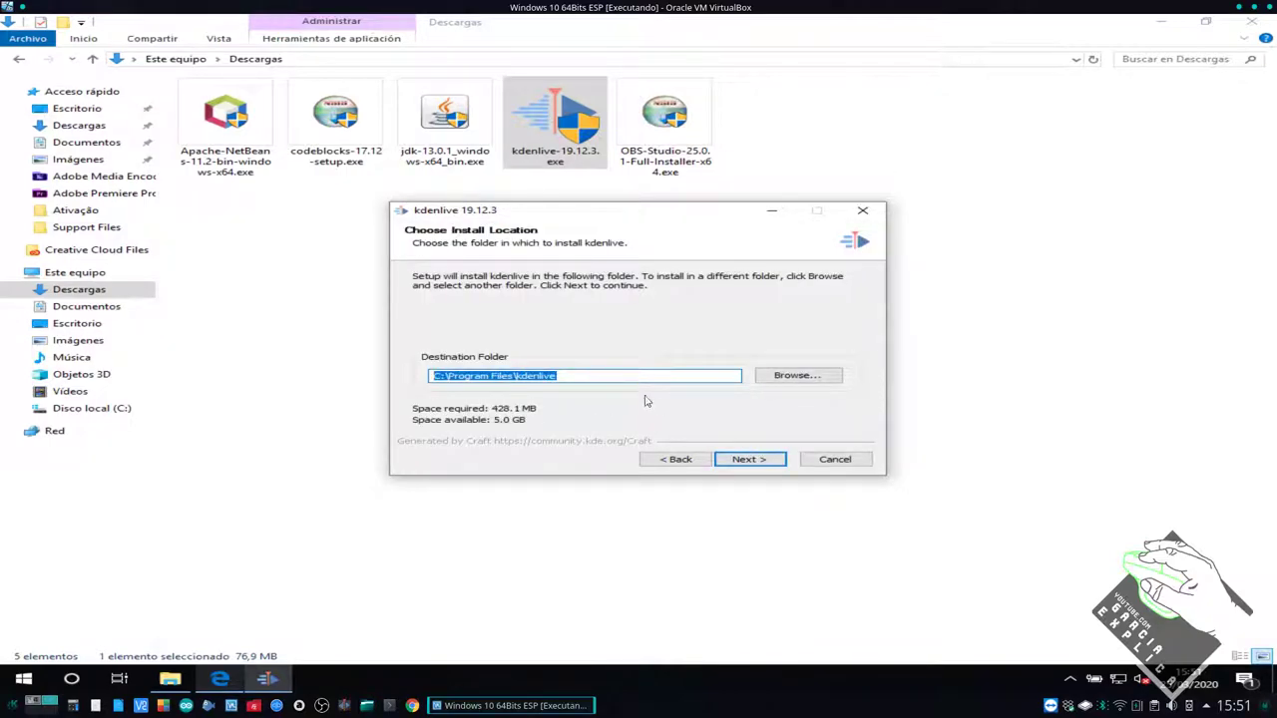
left_click(743, 459)
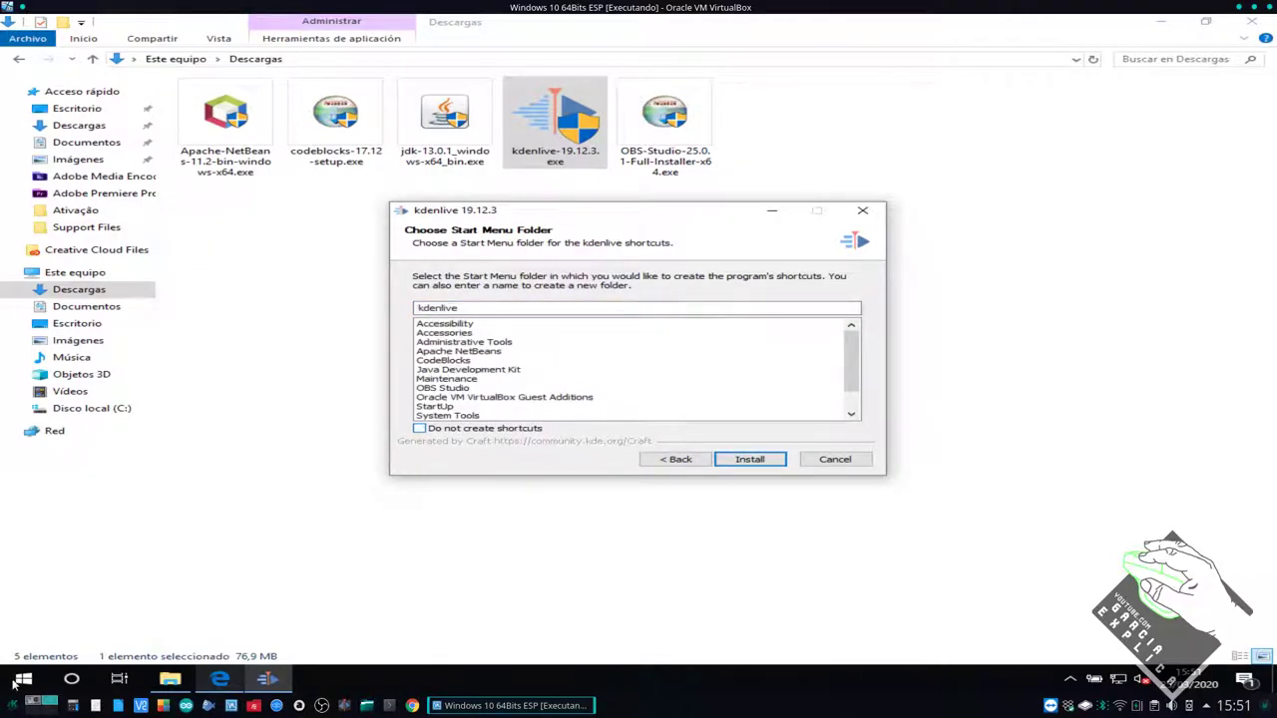
- Keep kdenlive as the Start Menu folder, install the program, and finish the setup
left_click(23, 679)
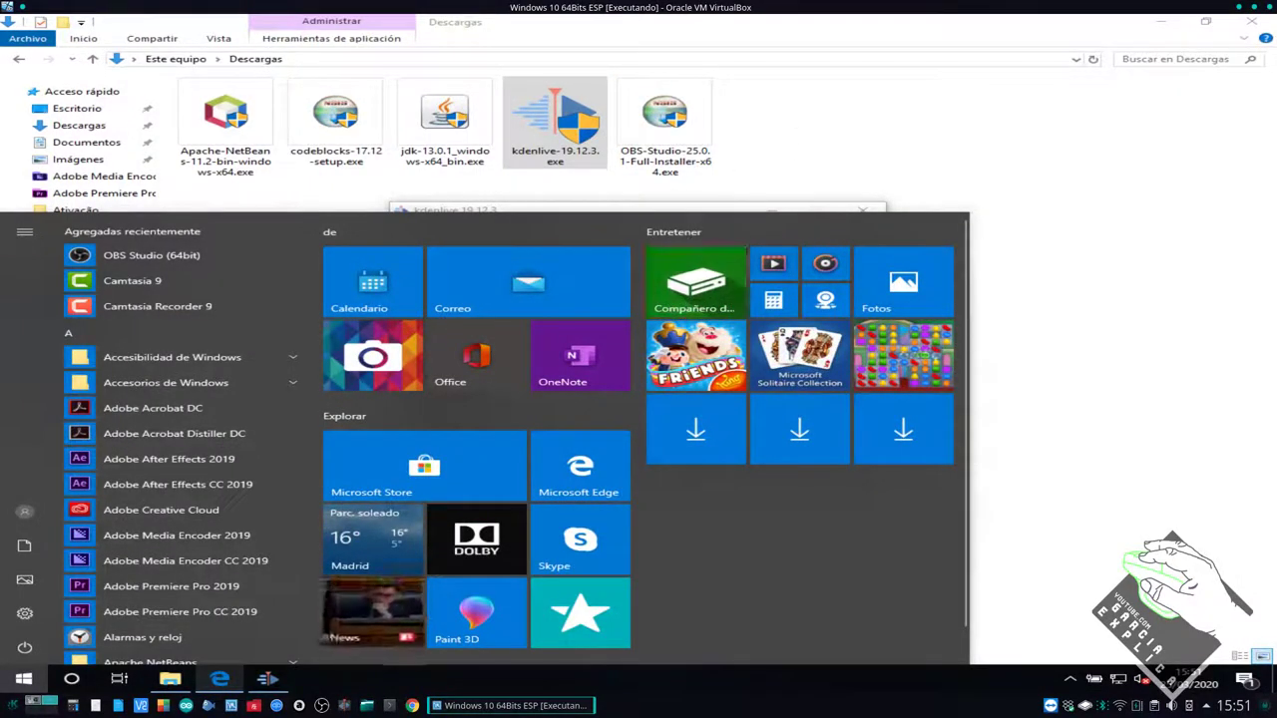
left_click(23, 679)
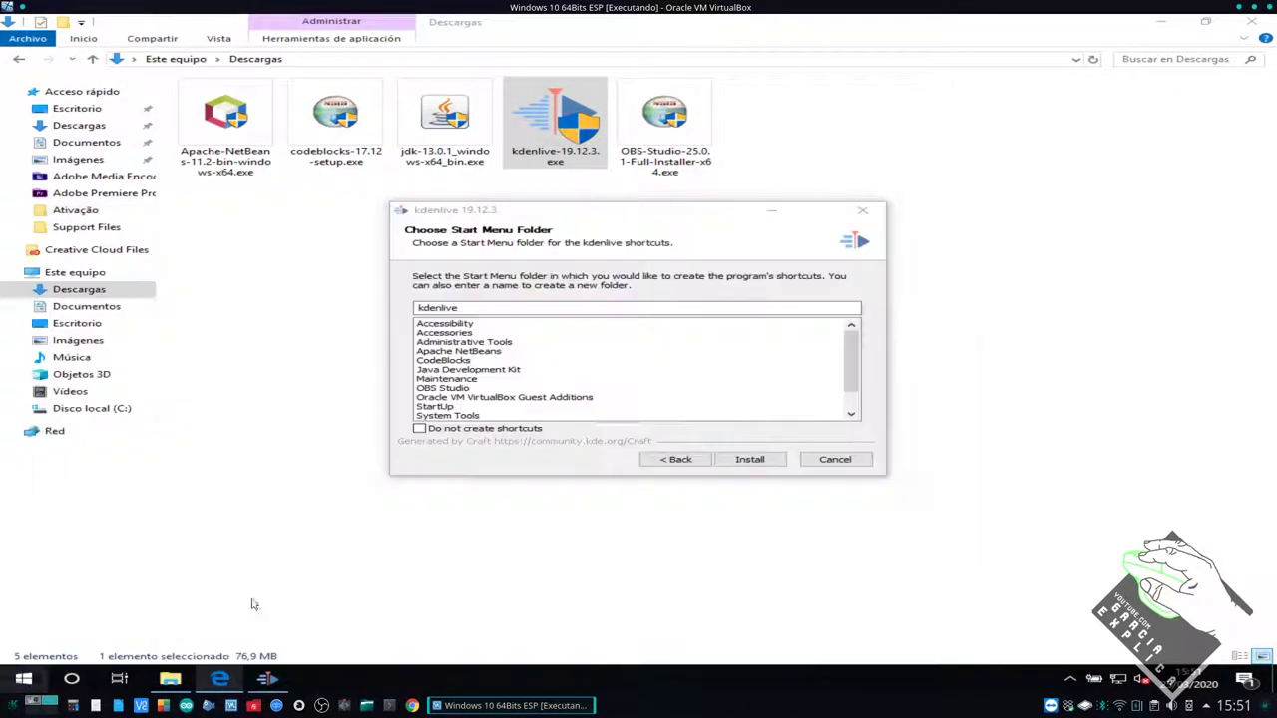
left_click(741, 461)
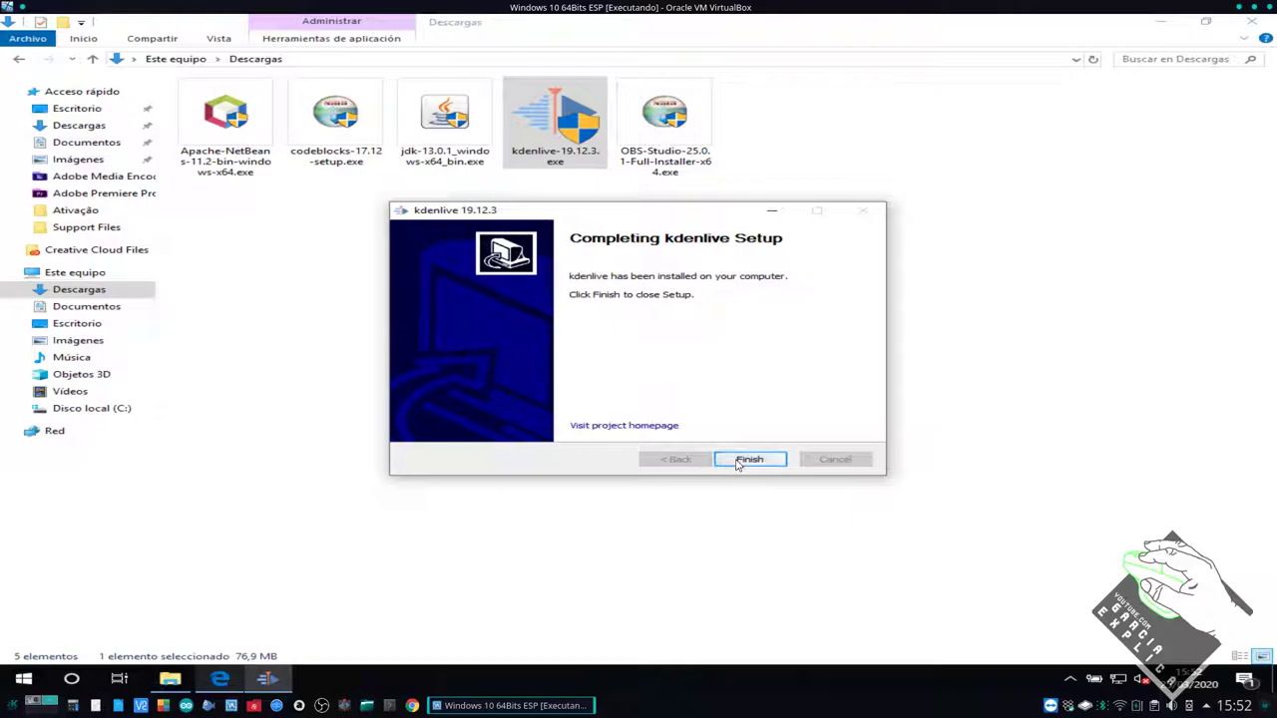
left_click(749, 460)
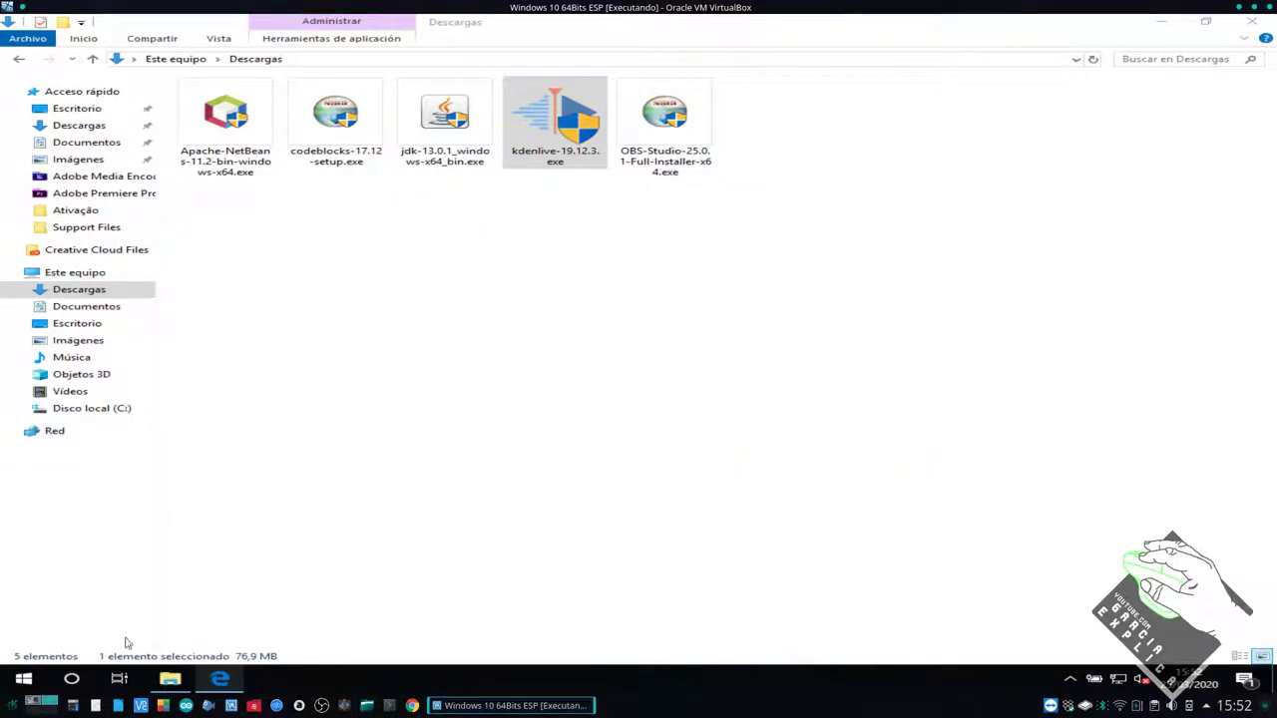
- Launch the newly installed Kdenlive and minimize the Descargas window
left_click(23, 679)
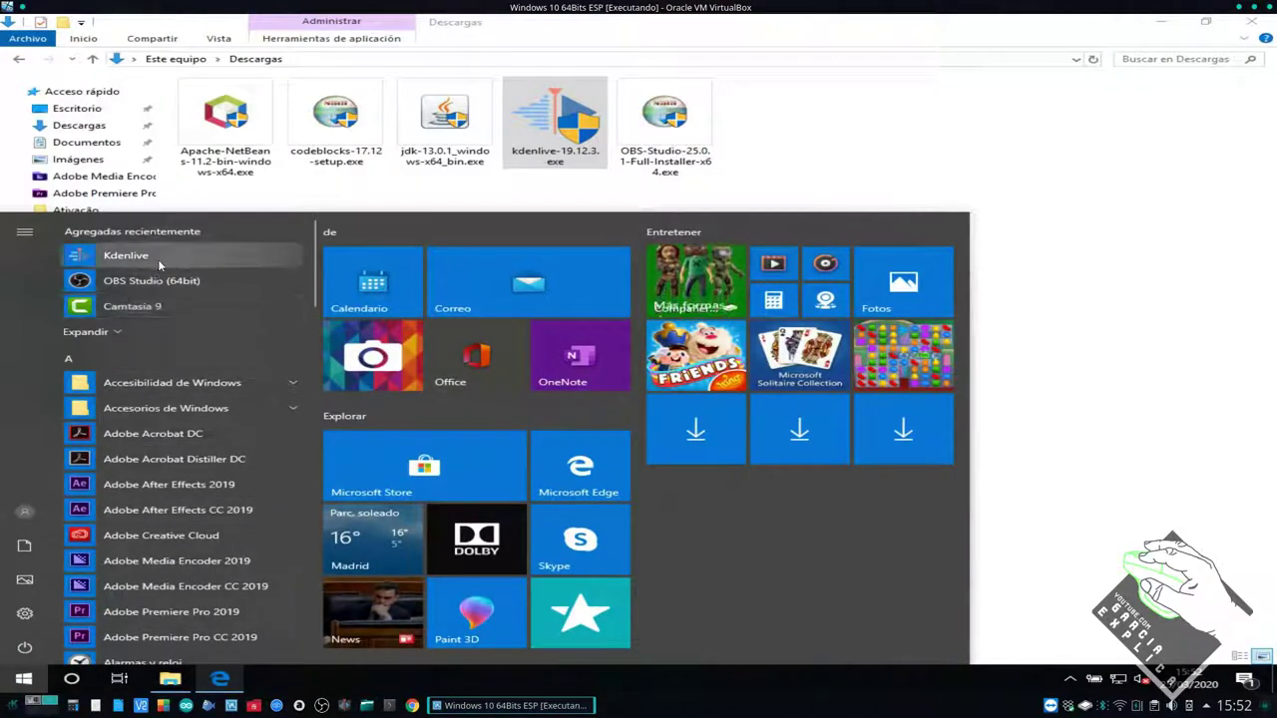
left_click(158, 259)
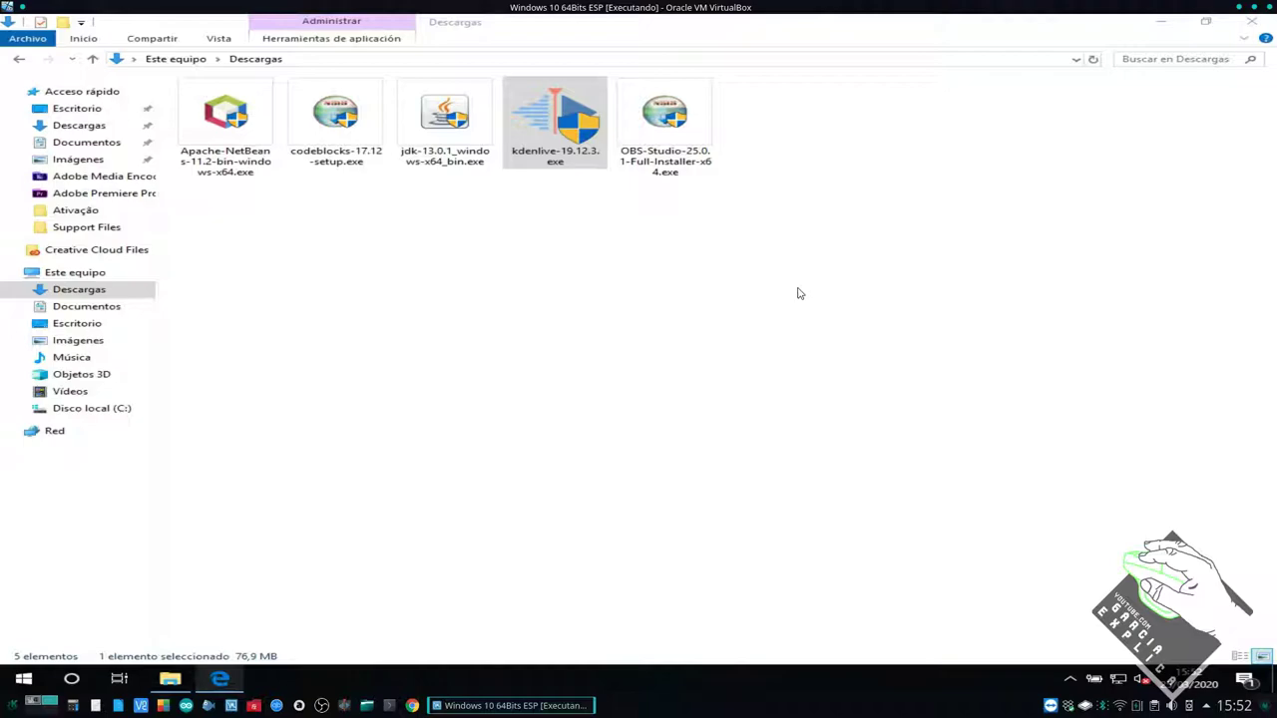
left_click(1159, 22)
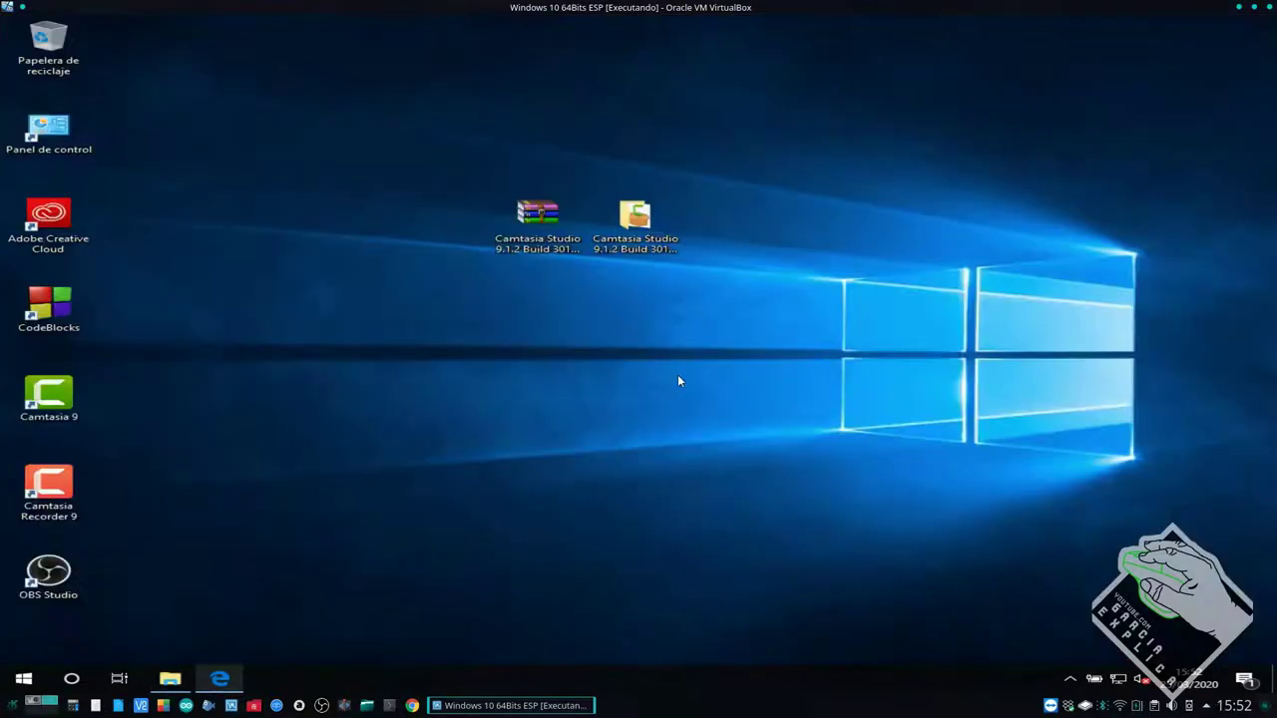
left_click_drag(4, 373, 167, 507)
left_click(180, 518)
left_click_drag(188, 373, 15, 521)
left_click_drag(143, 394, 43, 429)
left_click(143, 465)
left_click_drag(147, 375, 24, 511)
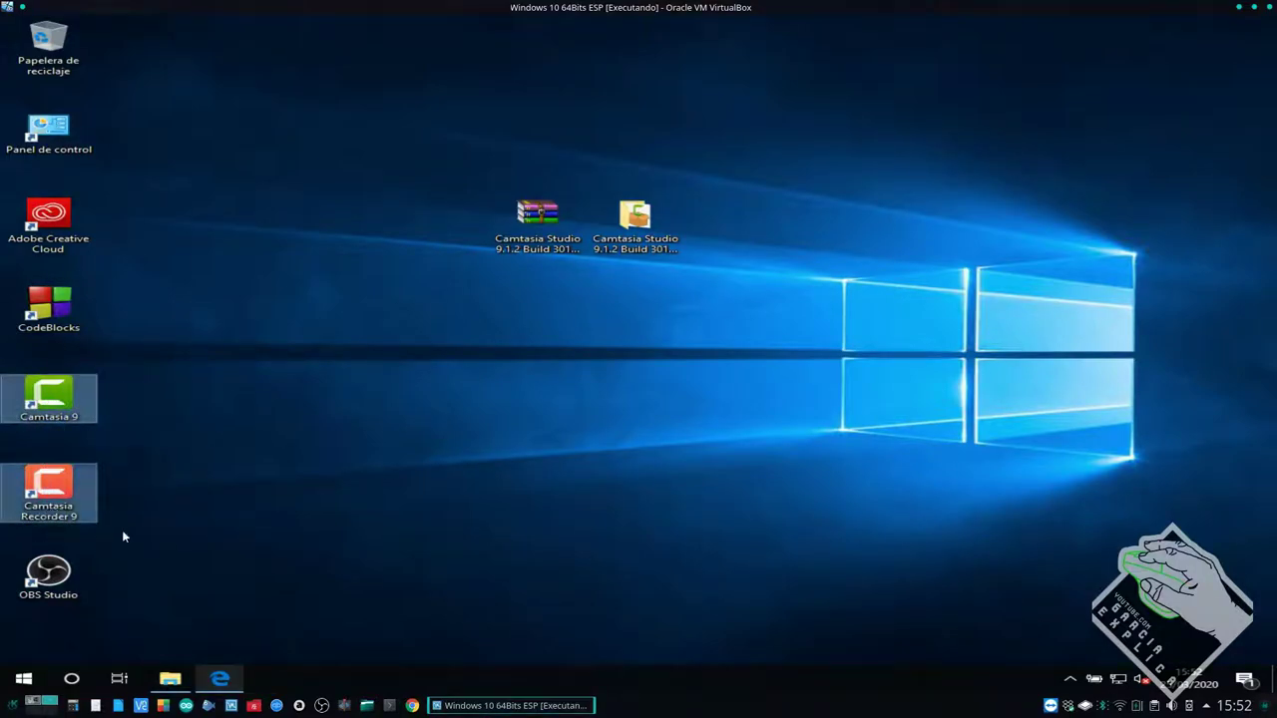
left_click(124, 534)
left_click_drag(150, 555, 54, 586)
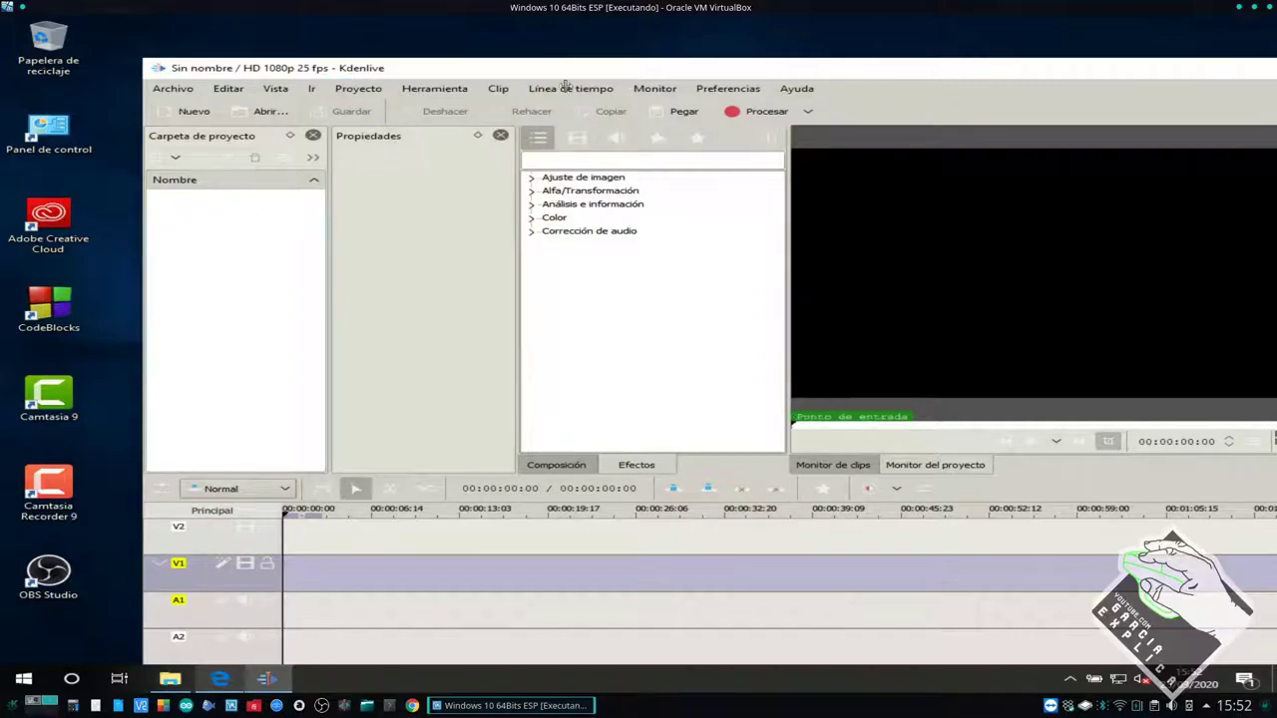
- Maximize the Kdenlive window, and restore and maximize the virtual machine window again
double_click(571, 72)
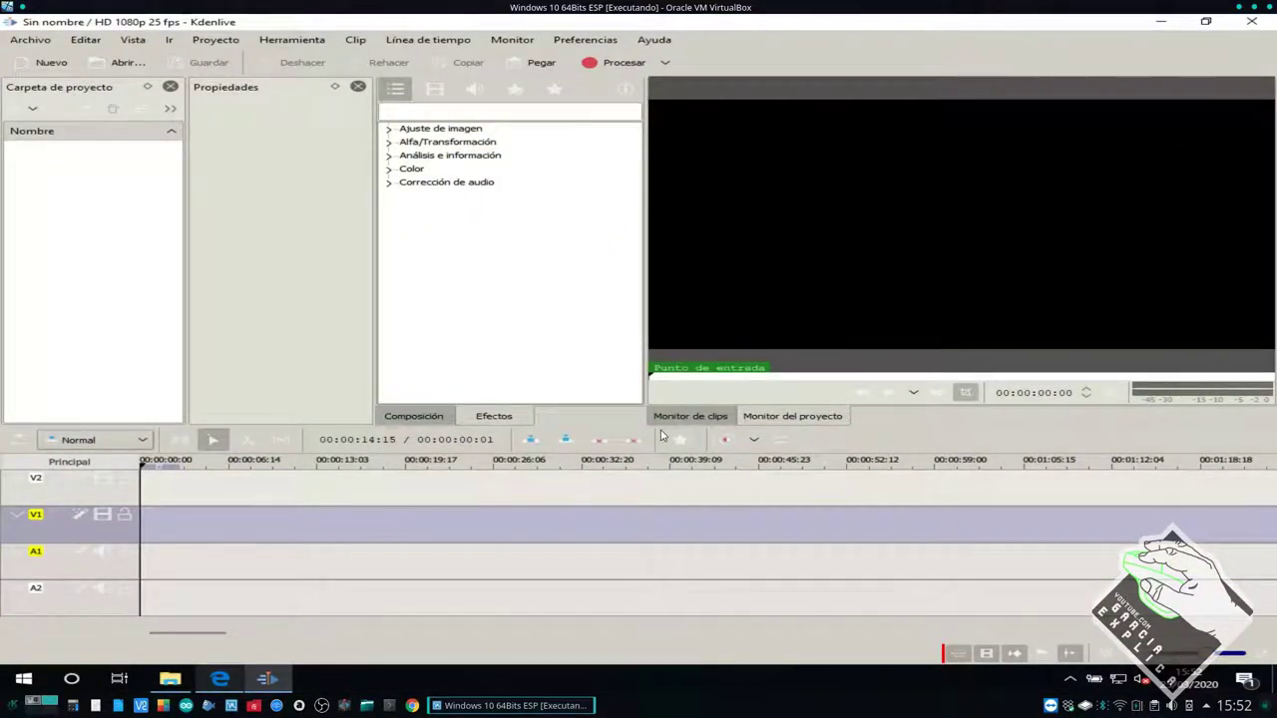
double_click(843, 7)
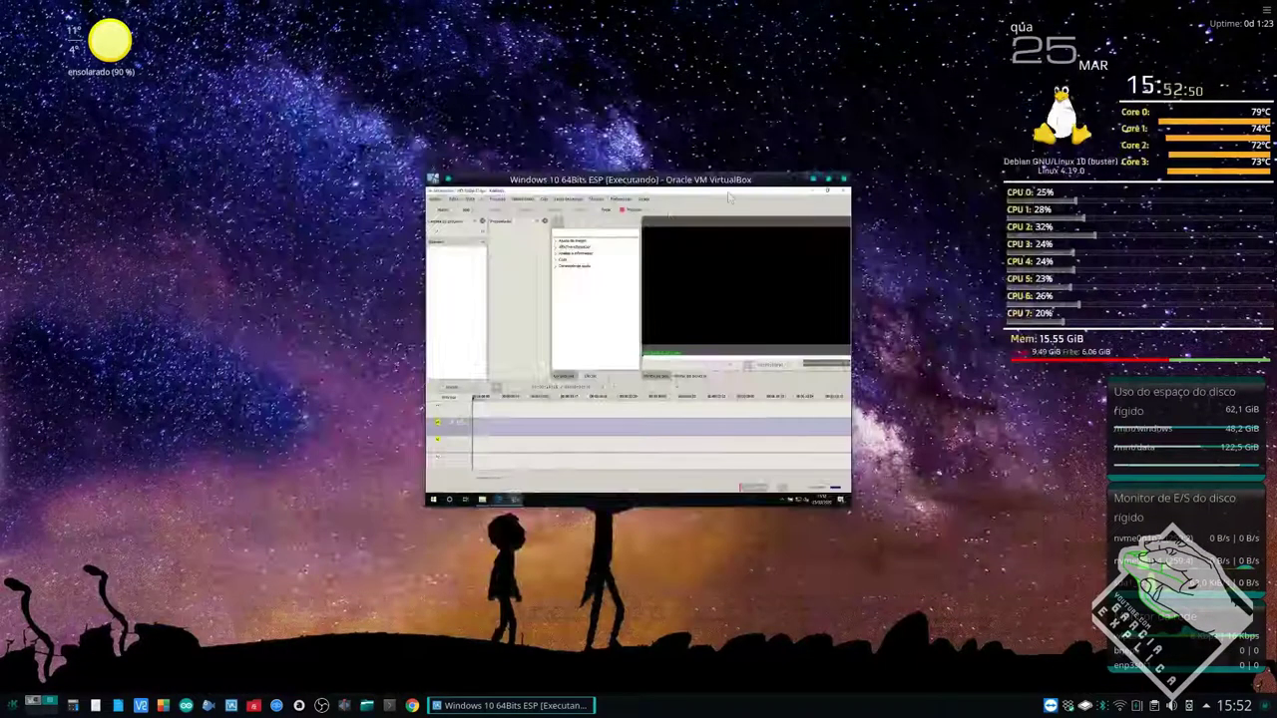
double_click(596, 185)
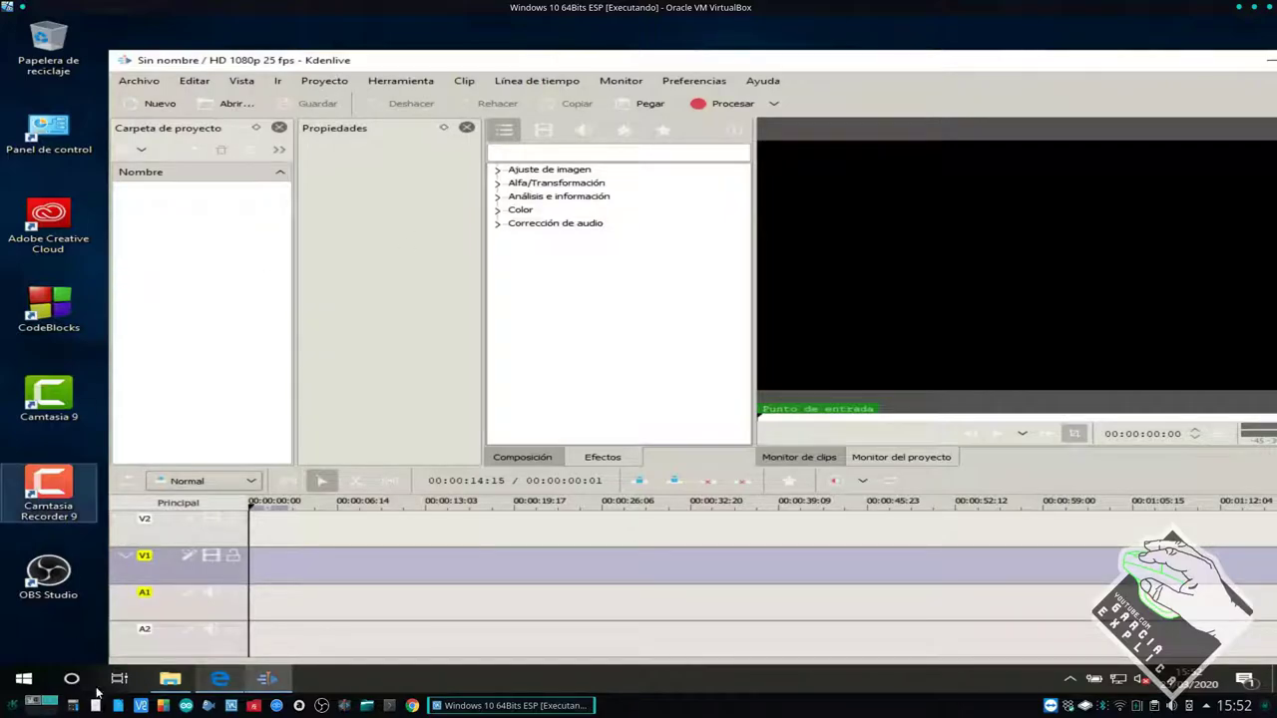
- Add Rec 03-25-20.avi from the Camtasia Studio folder in Documentos to the Kdenlive project bin
left_click(170, 678)
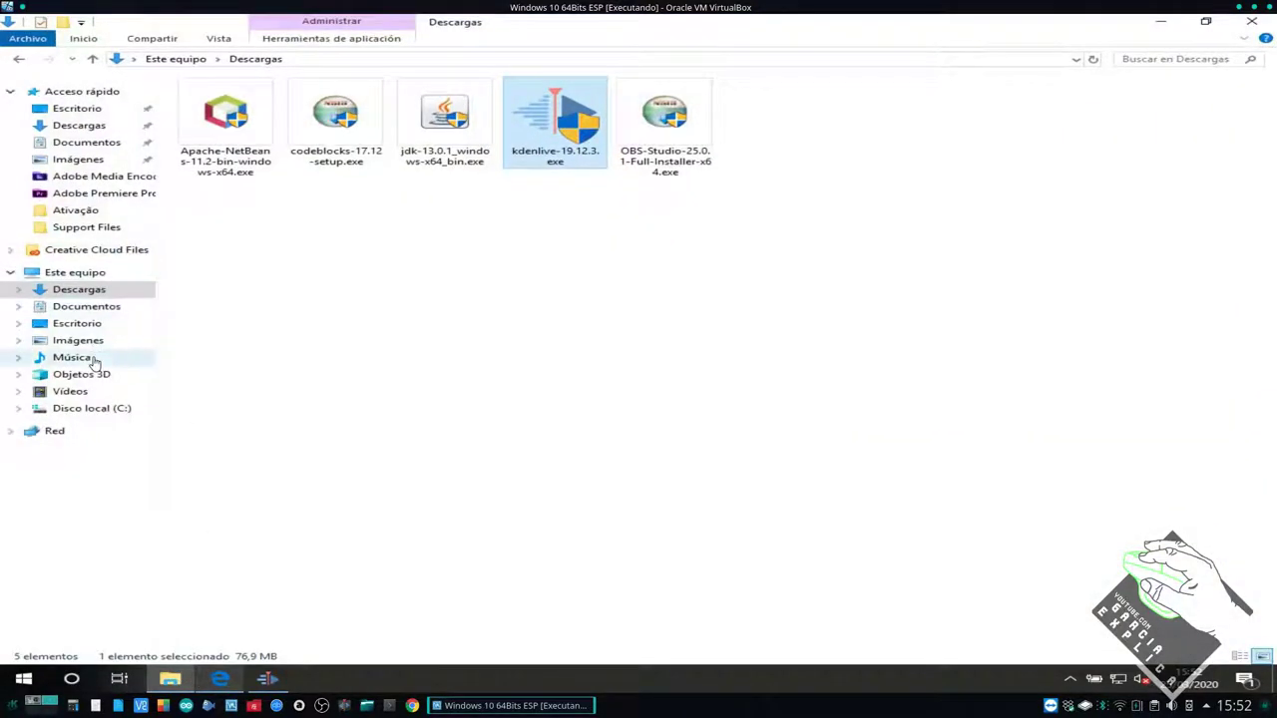
left_click(100, 308)
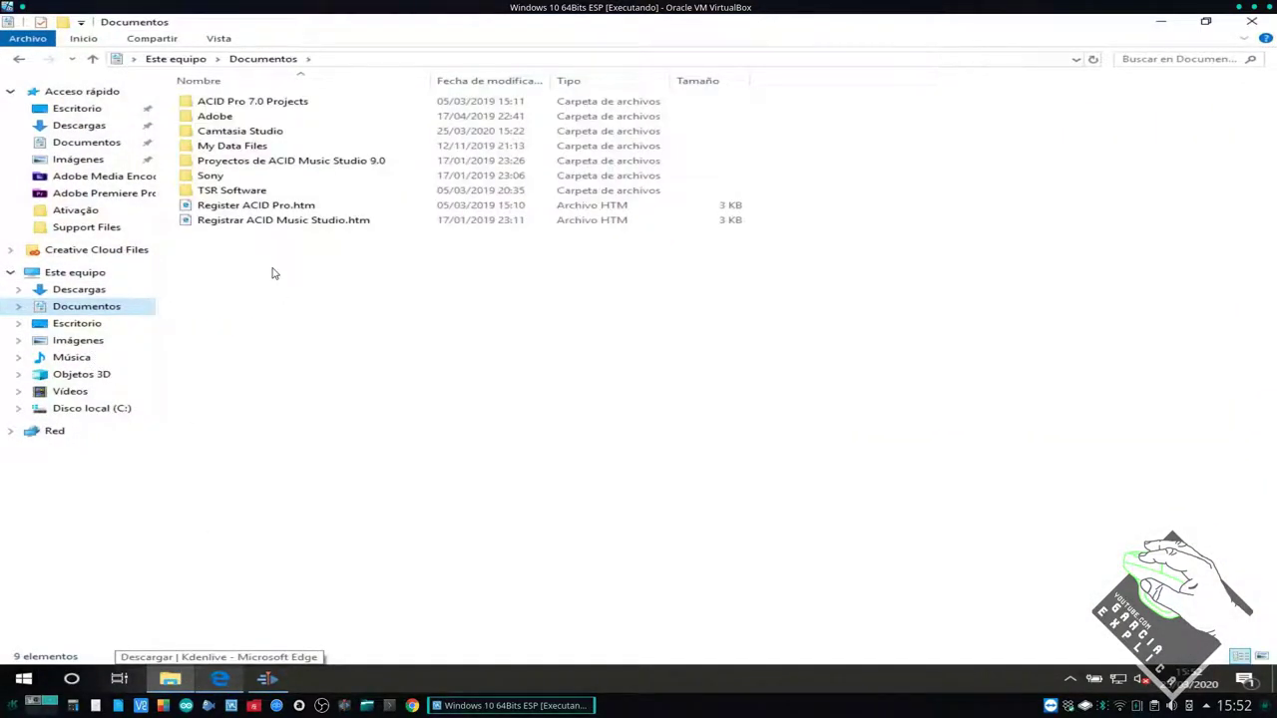
double_click(271, 133)
left_click(240, 145)
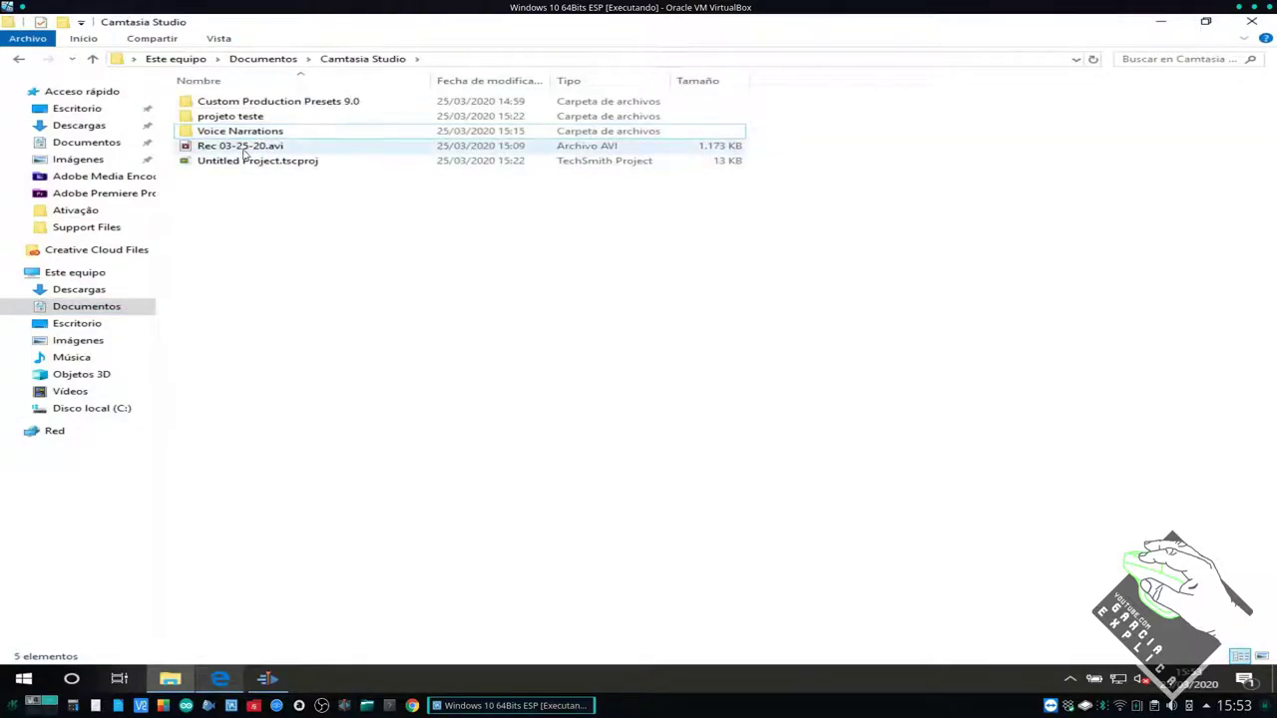
left_click_drag(239, 147, 204, 263)
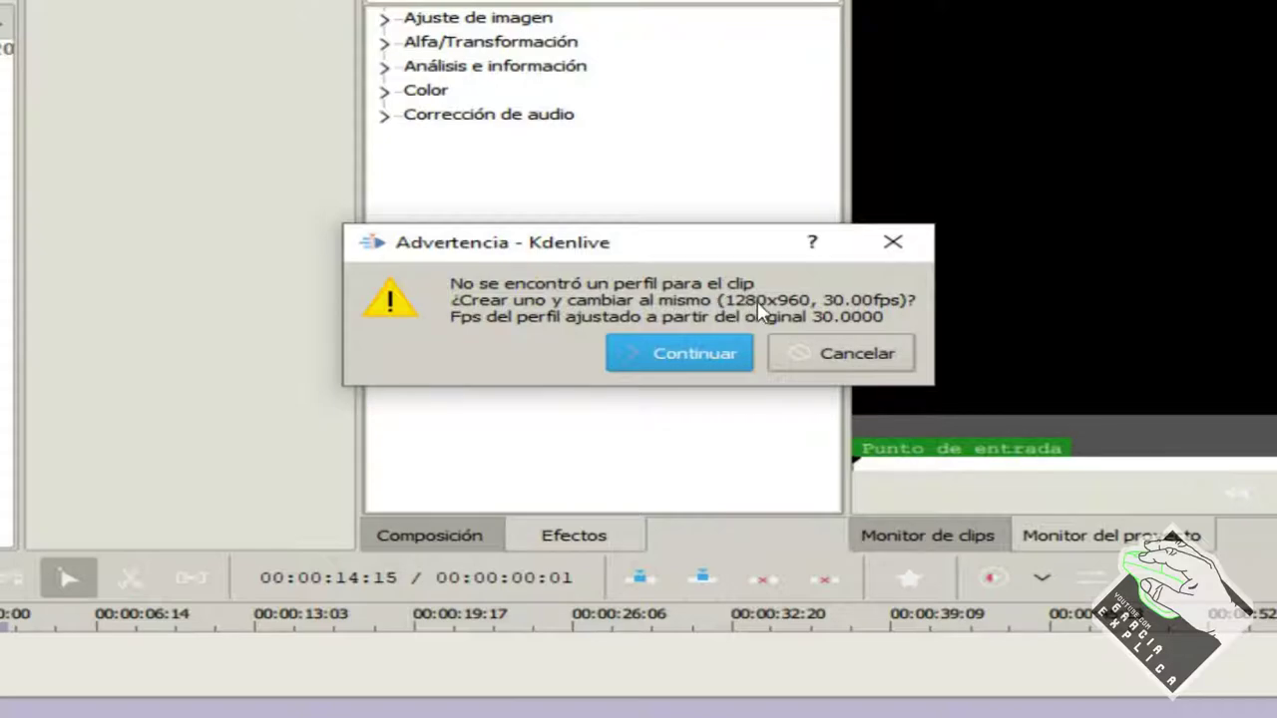
- Review the clip's profile details and accept creating and switching to a matching 1280x960, 30.00 fps profile
left_click_drag(720, 299, 897, 307)
left_click(571, 321)
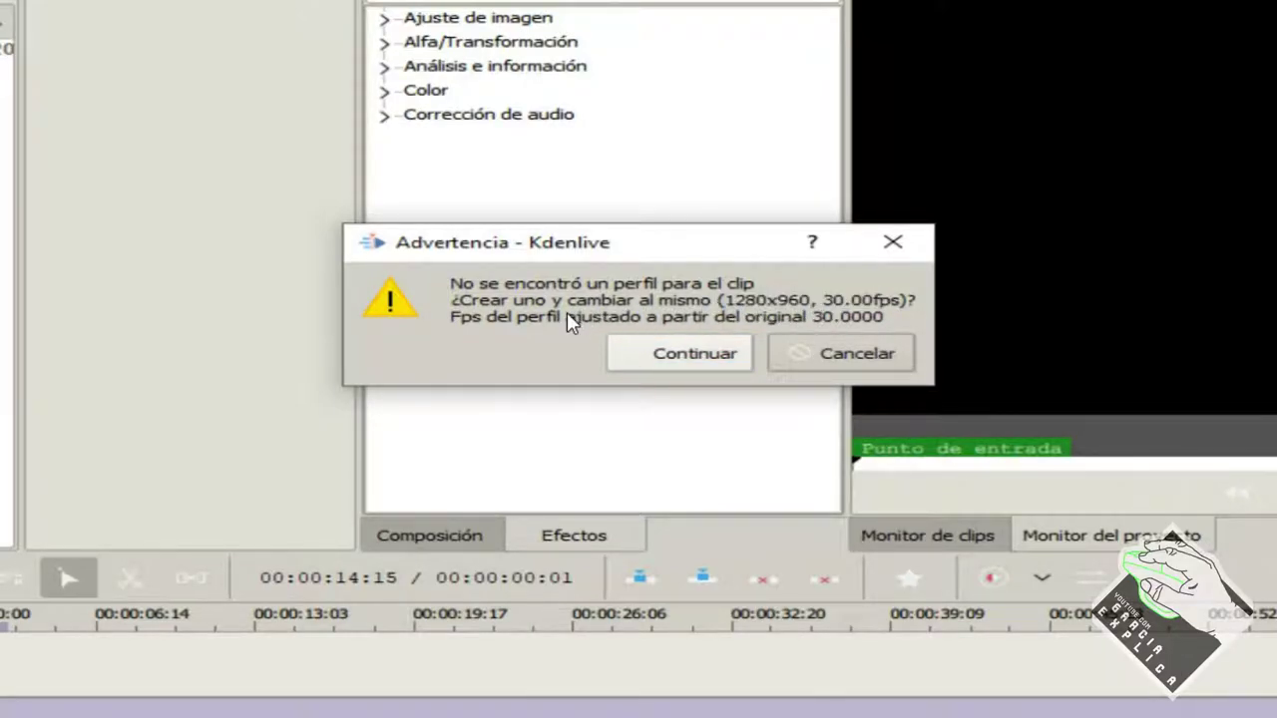
left_click_drag(705, 317, 728, 343)
left_click(698, 360)
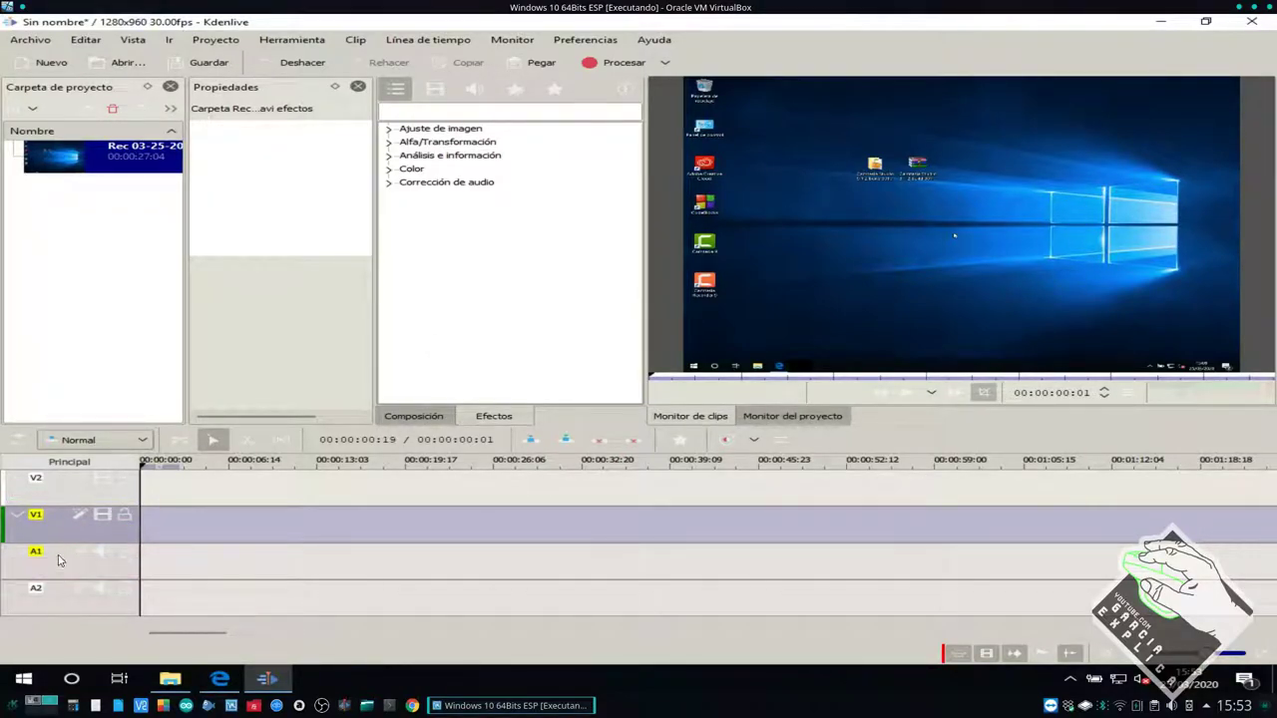
- Place the Rec 03-25-20.avi clip on track V1 and align it with the start of the timeline
left_click_drag(126, 164, 325, 527)
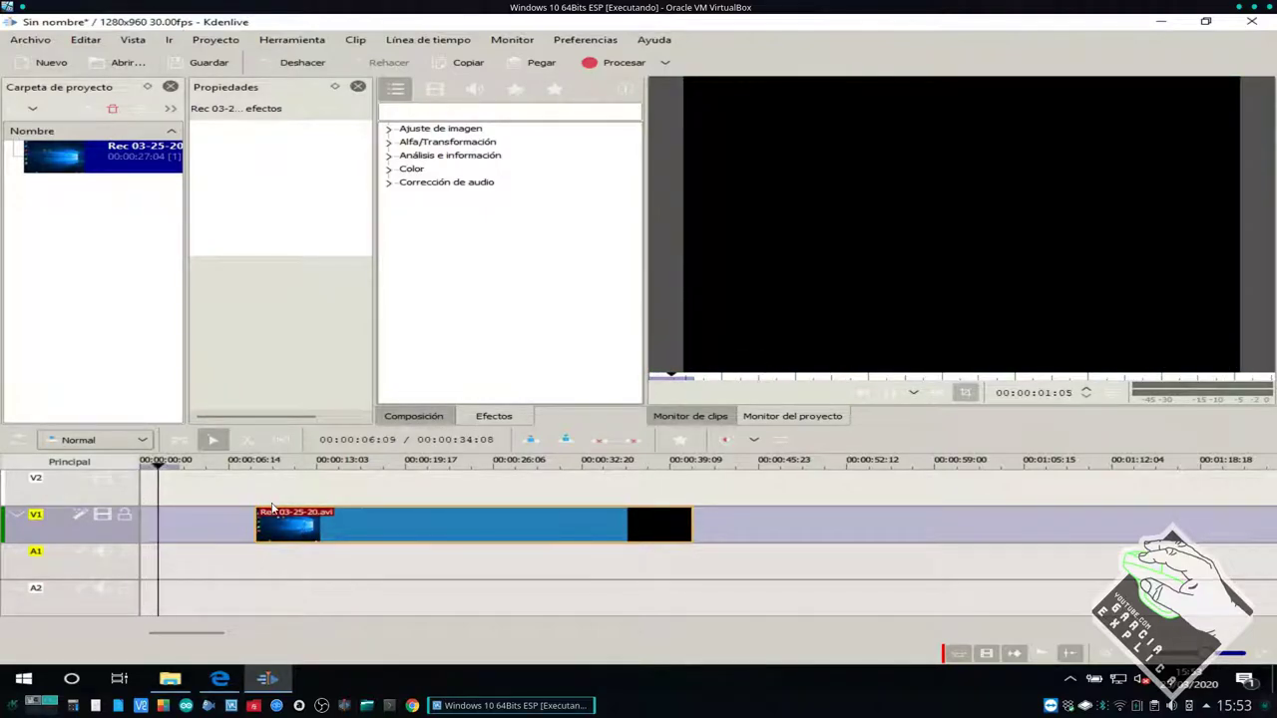
left_click_drag(349, 524, 338, 525)
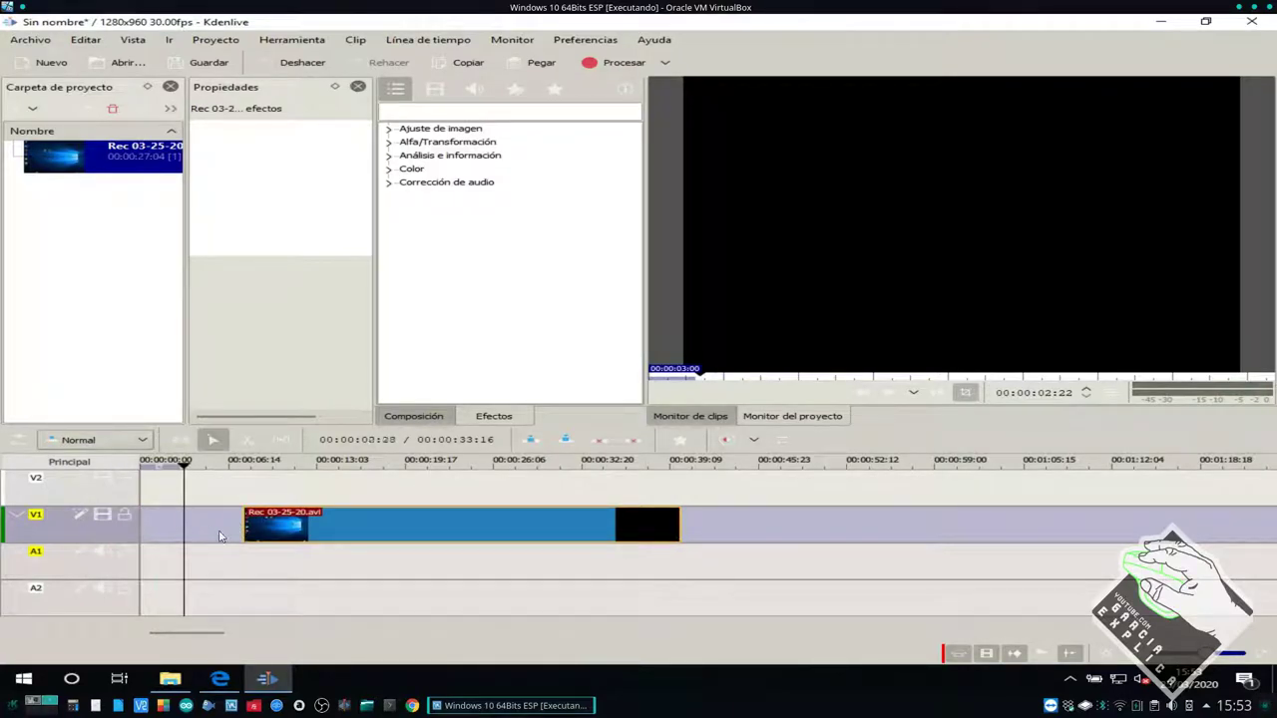
left_click_drag(342, 527, 197, 529)
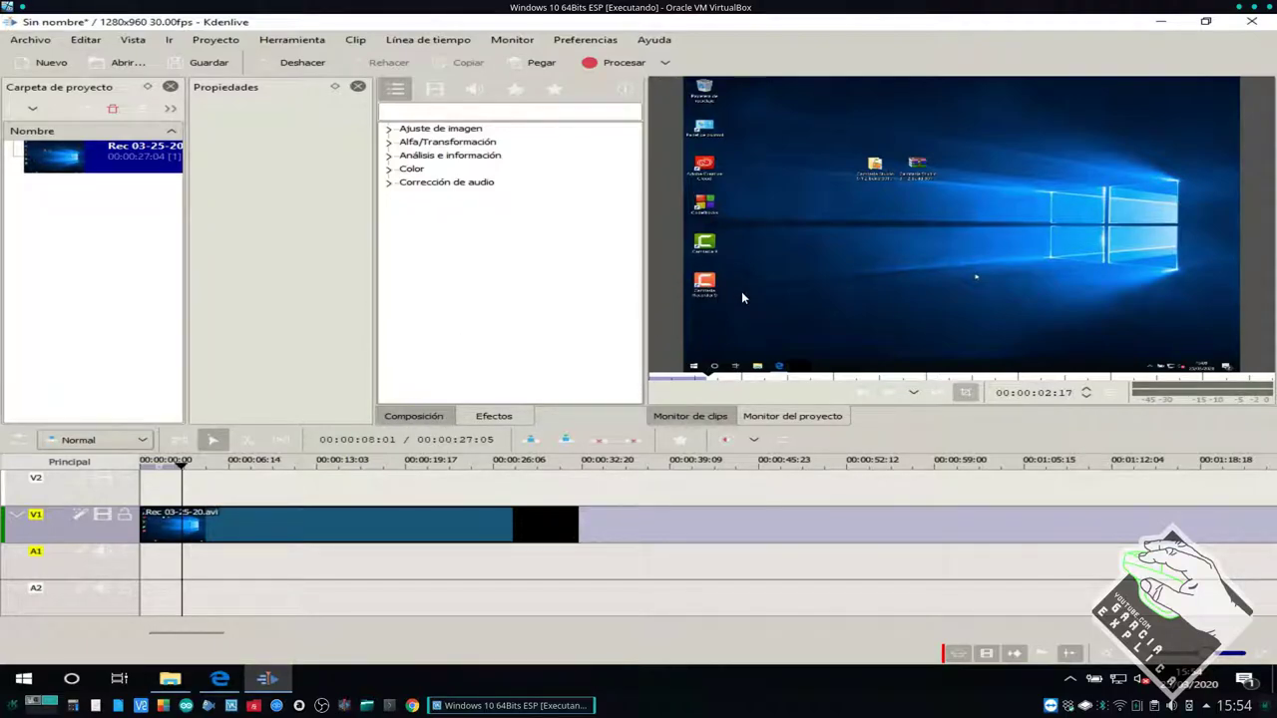
- Narrow the clip monitor and widen the Propiedades panel
left_click_drag(644, 293, 762, 296)
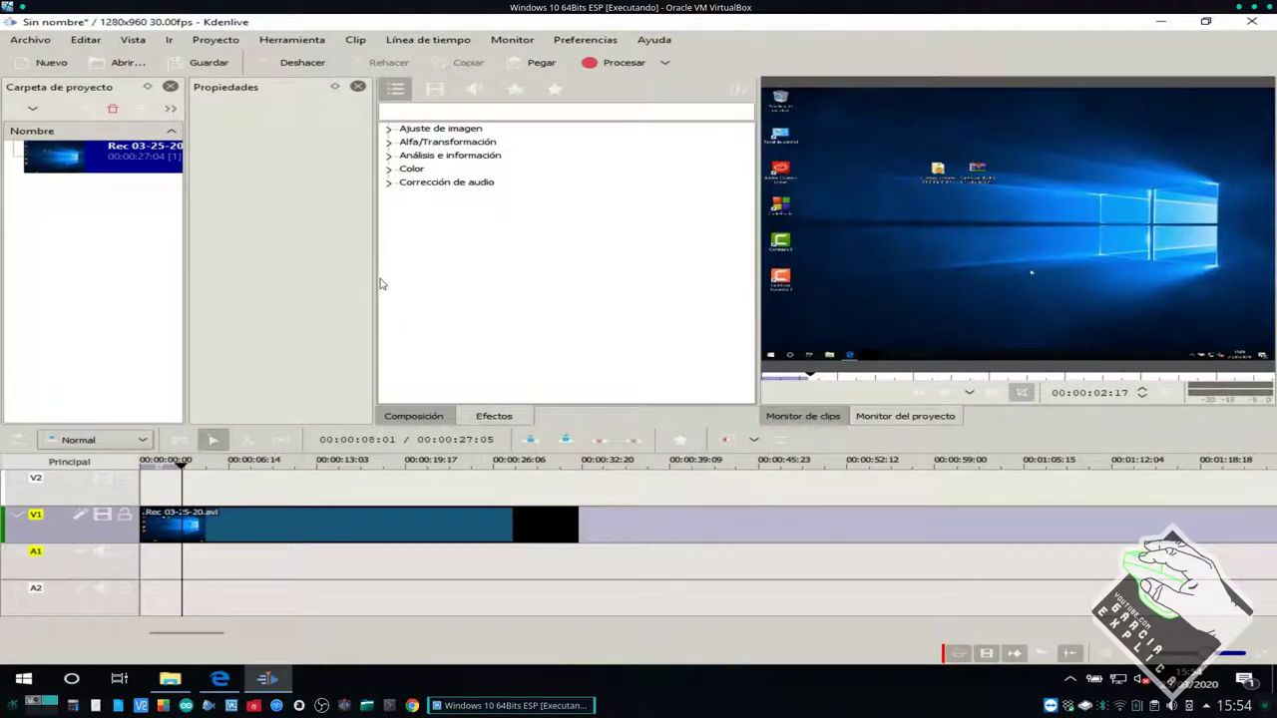
left_click_drag(375, 279, 559, 279)
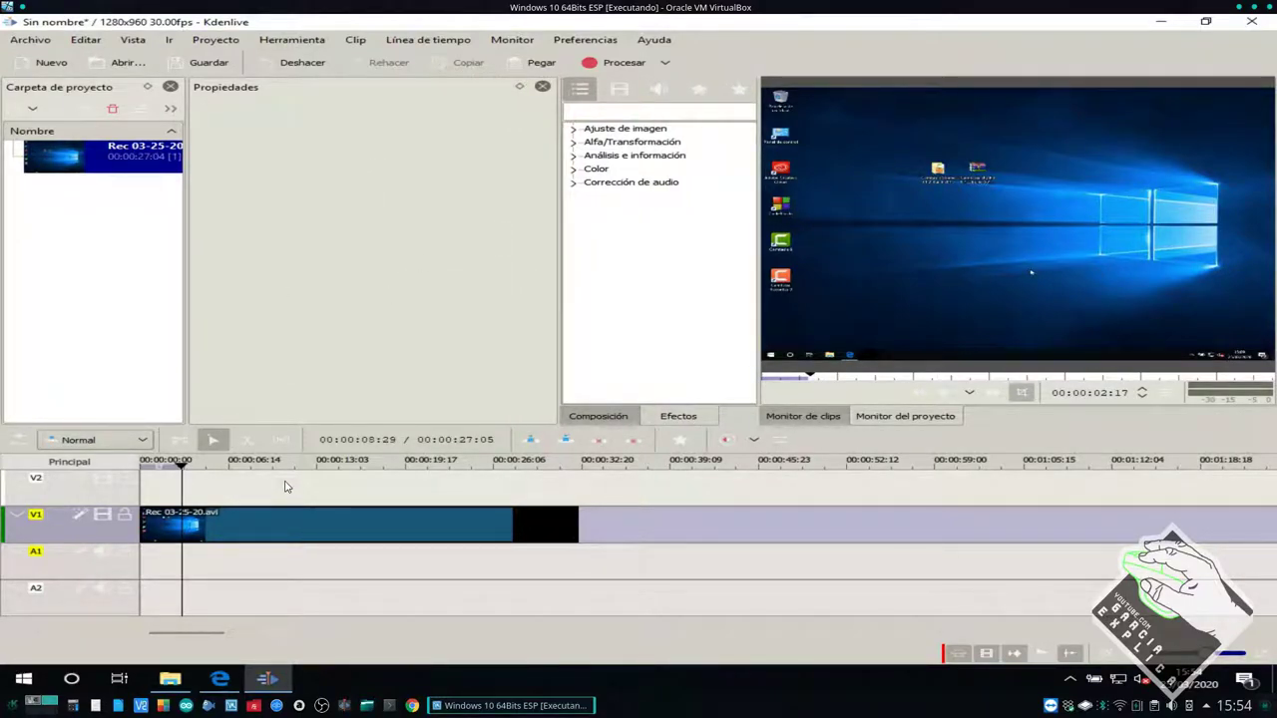
- Split the V1 clip about 6 seconds in and move the second piece later, leaving a gap between the pieces
left_click(247, 440)
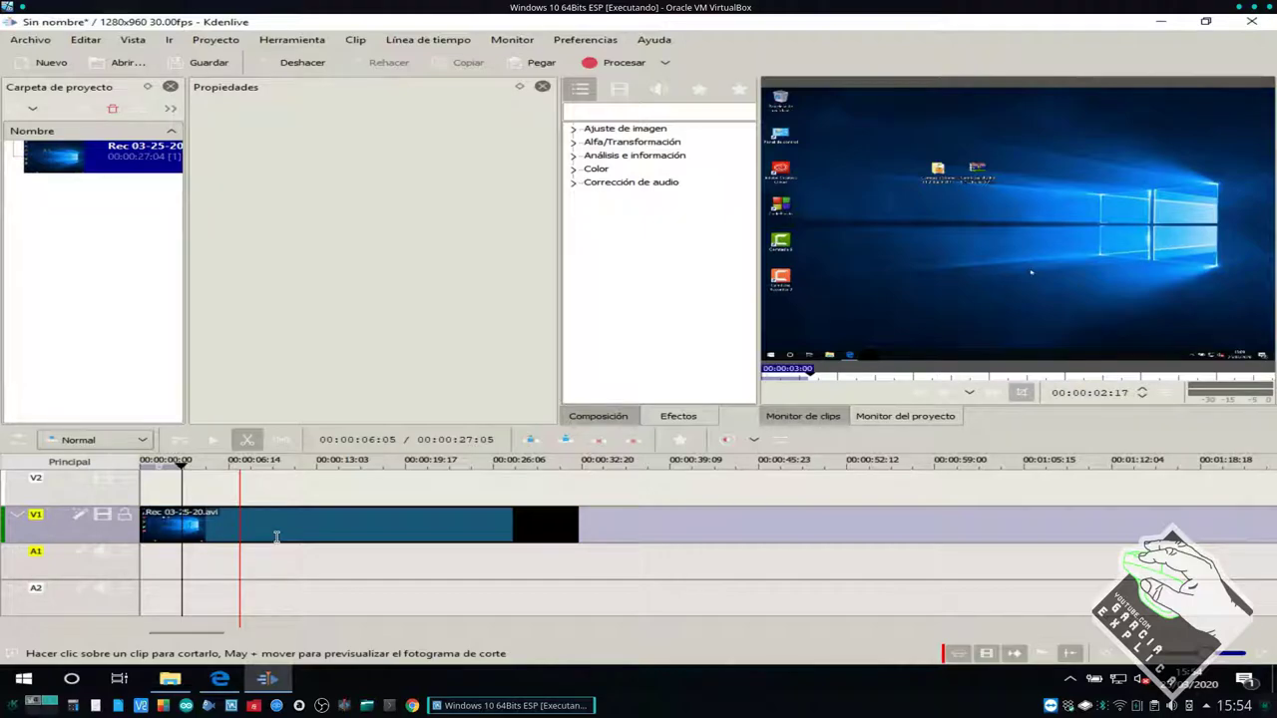
left_click(242, 532)
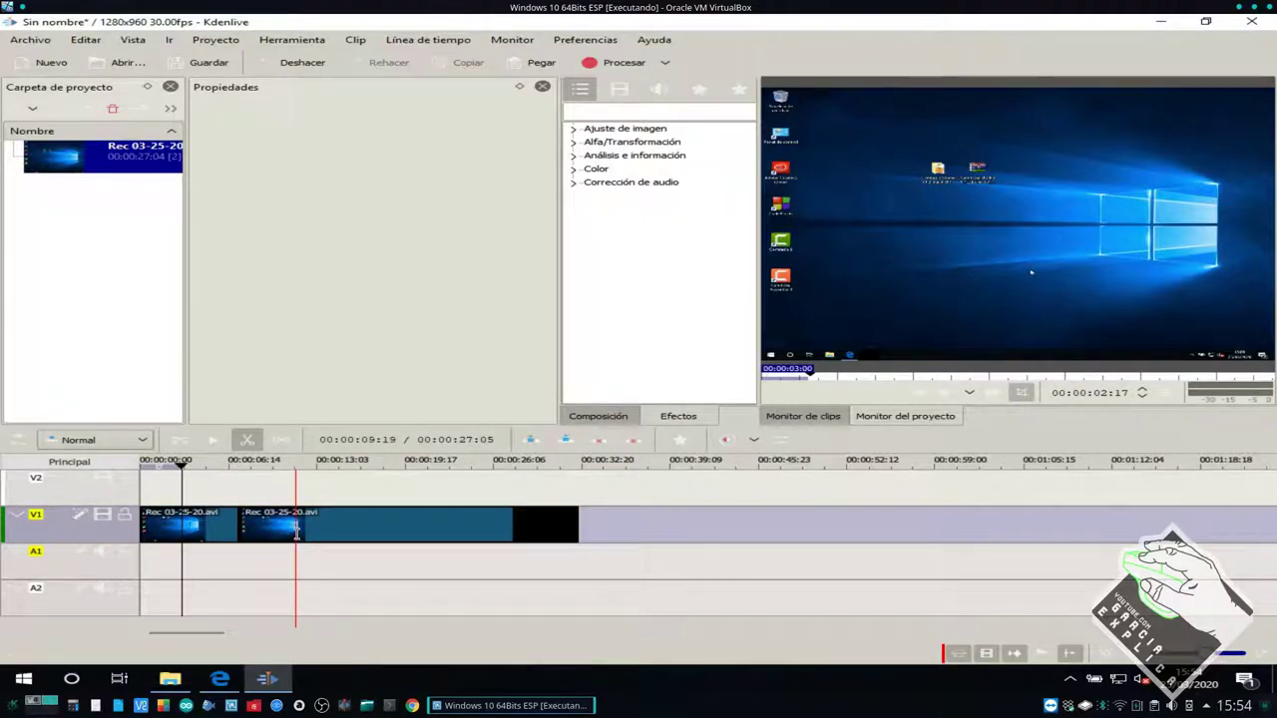
left_click(216, 441)
left_click_drag(260, 529, 328, 529)
left_click(210, 529)
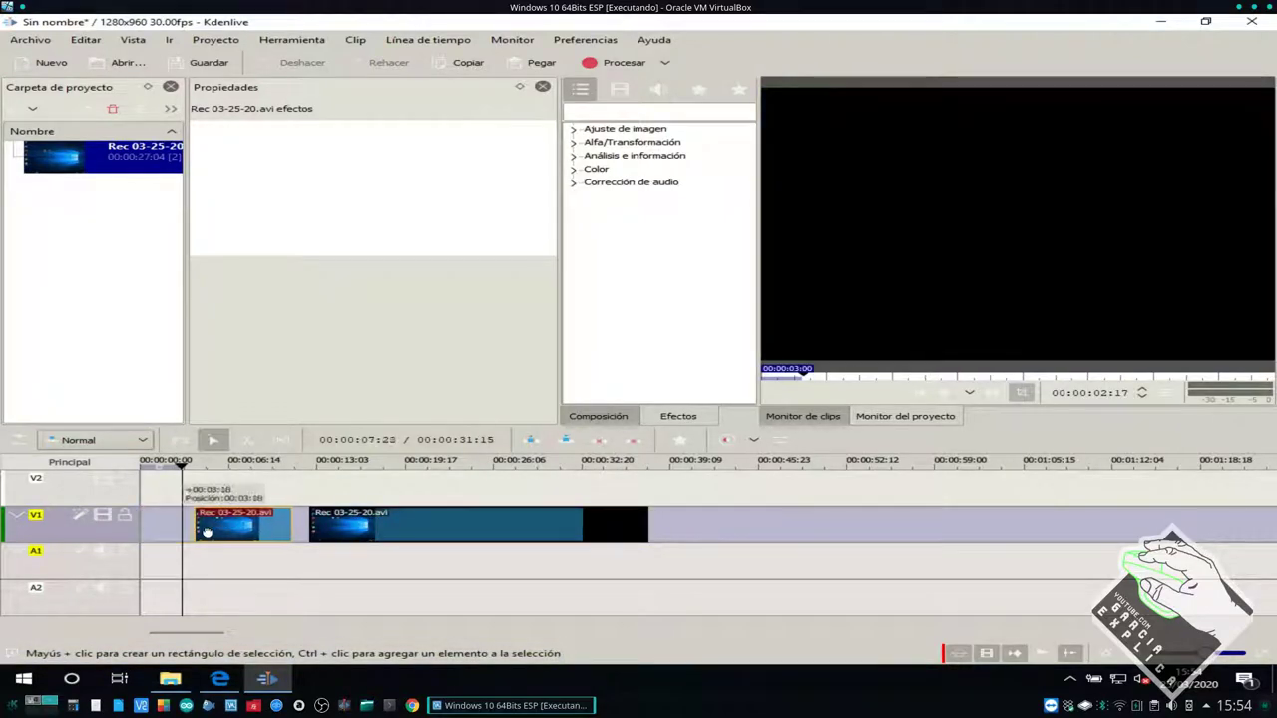
- Cut about 2 seconds off the start of the second V1 piece and delete that short segment
left_click(247, 442)
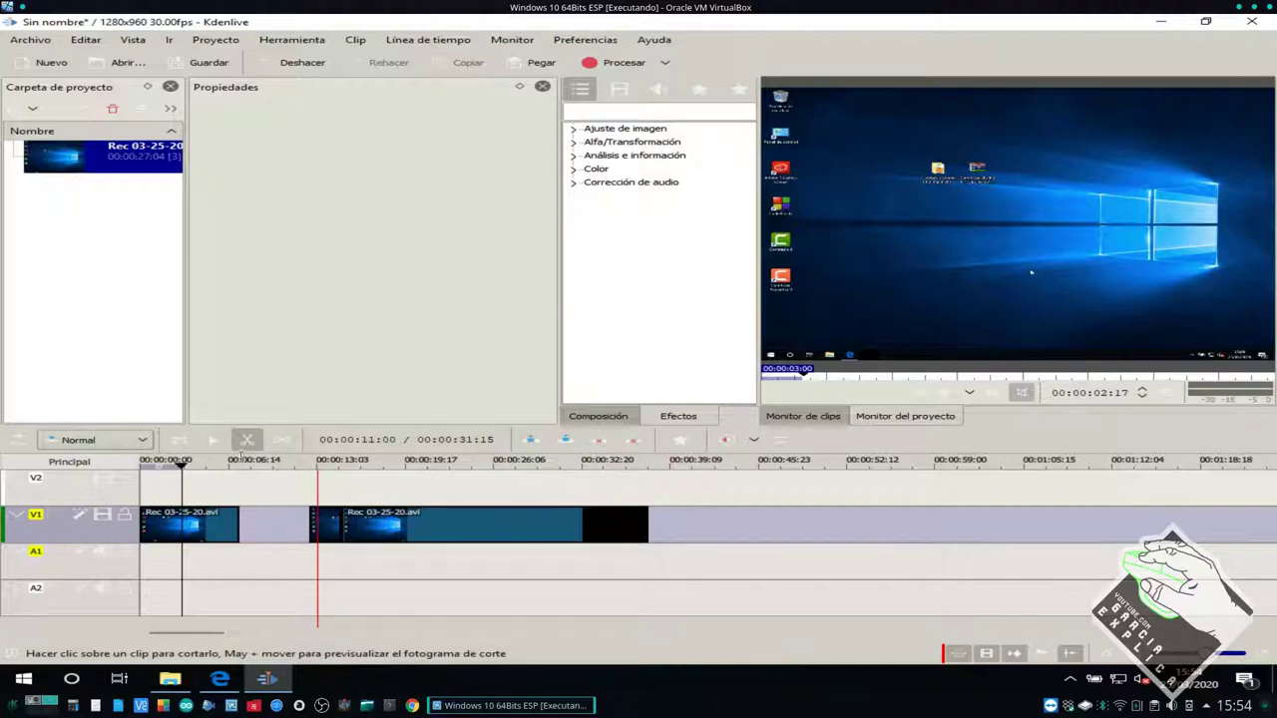
key("s")
left_click_drag(317, 536, 302, 567)
key("Delete")
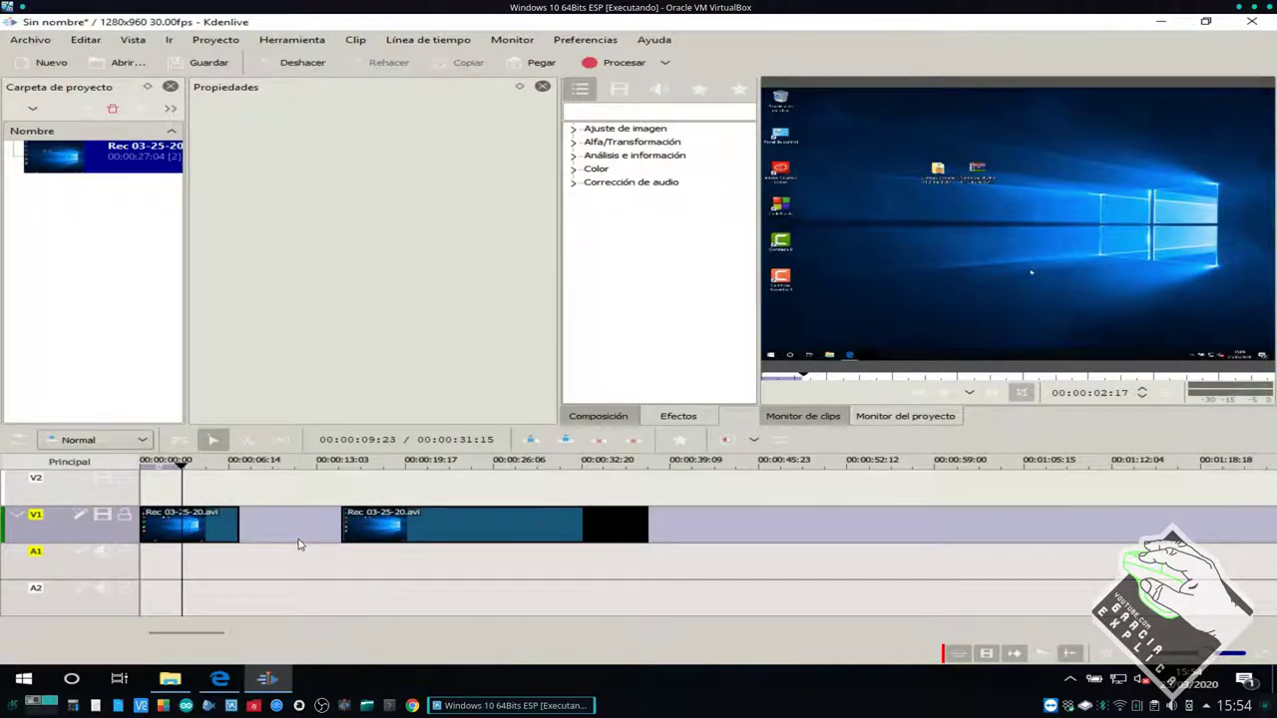
- Move the first piece up to track V2 and shift the remaining V1 clip to the start of the timeline
left_click_drag(390, 536, 338, 538)
left_click_drag(200, 515, 548, 479)
left_click_drag(325, 521, 205, 525)
- Split the V1 clip about 7 seconds in and move its second part later on the same track
left_click(247, 440)
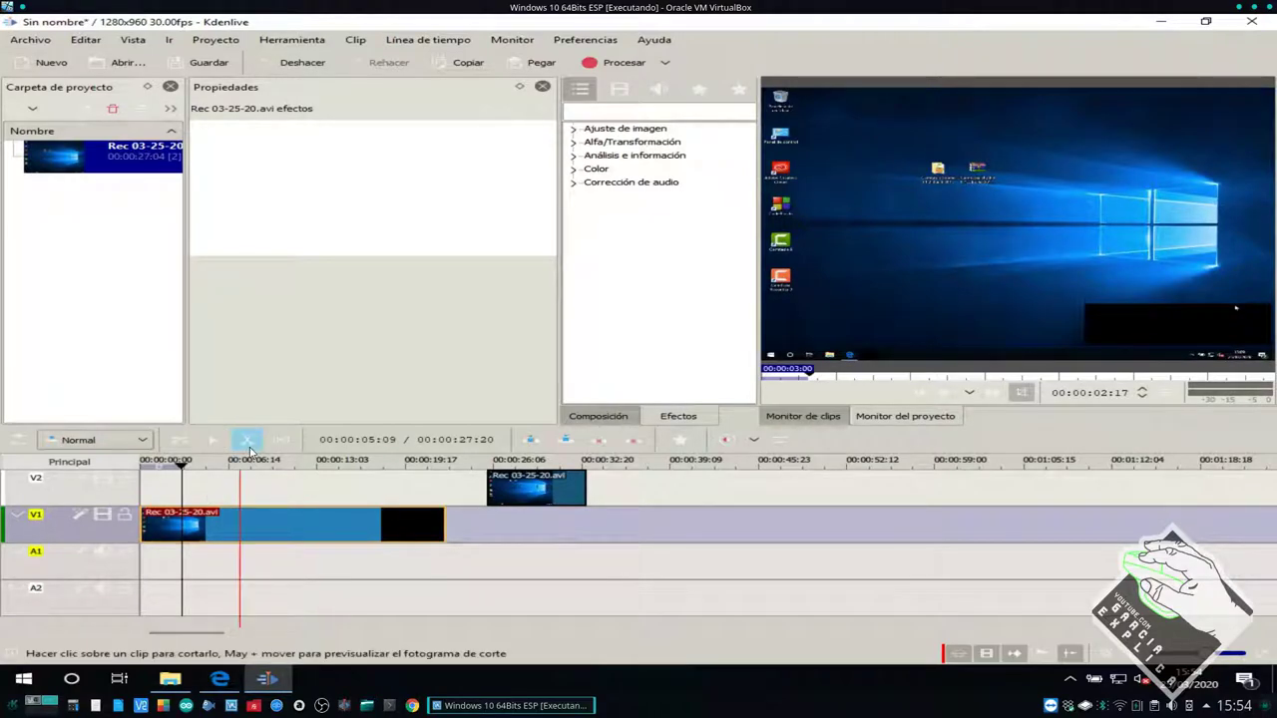
left_click(251, 523)
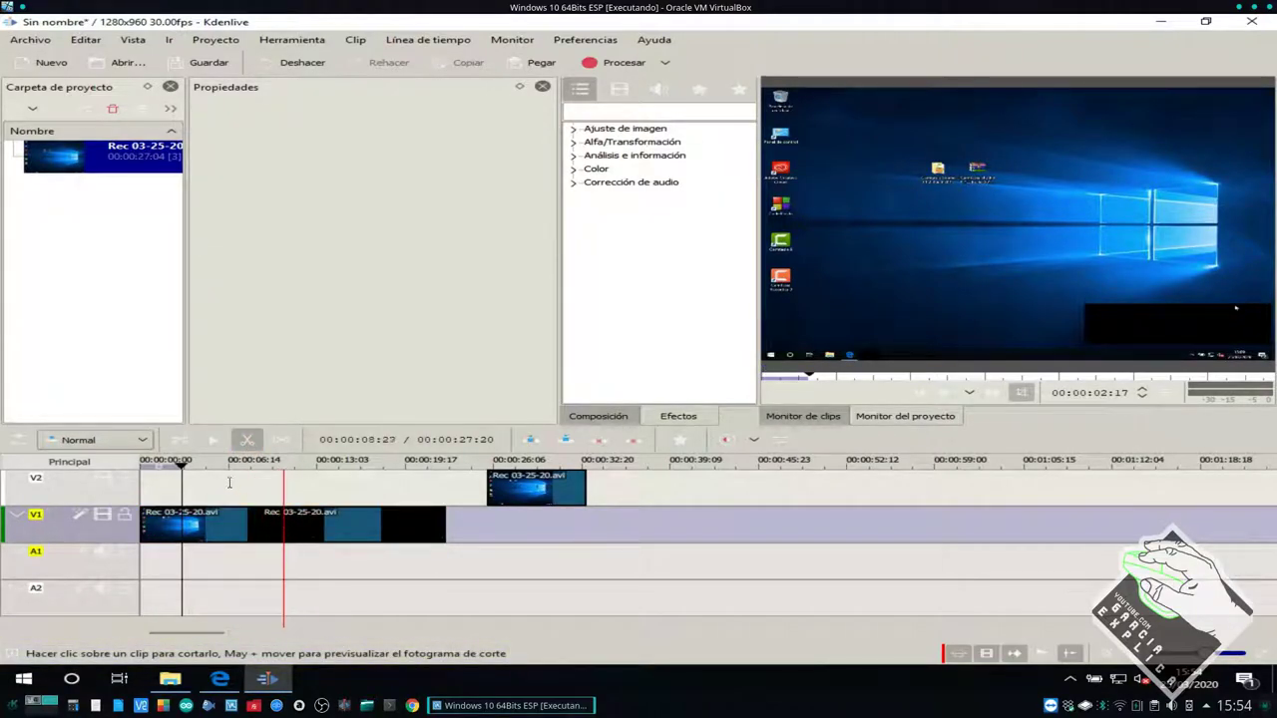
left_click(212, 440)
left_click_drag(299, 524, 421, 524)
- Line up the V2 clip and the last V1 clip end to end after the first V1 piece, and play the result
left_click_drag(528, 486, 300, 489)
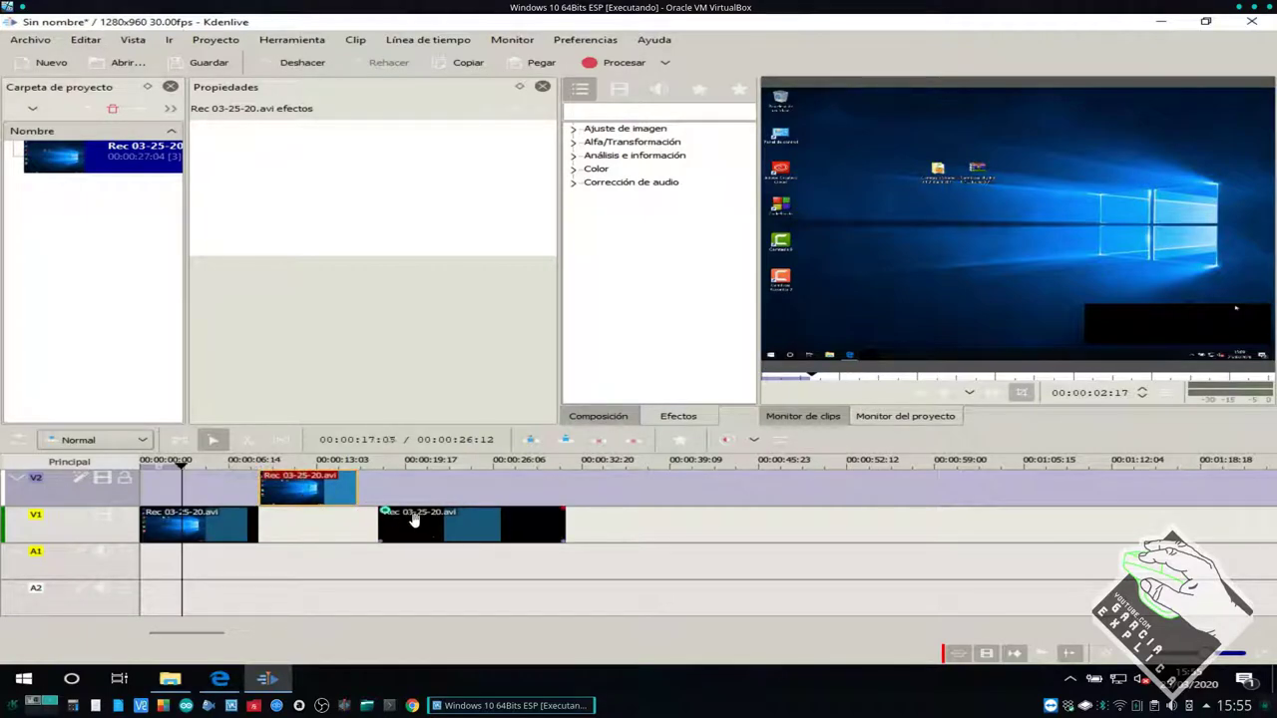
left_click(392, 522)
left_click_drag(392, 522, 397, 522)
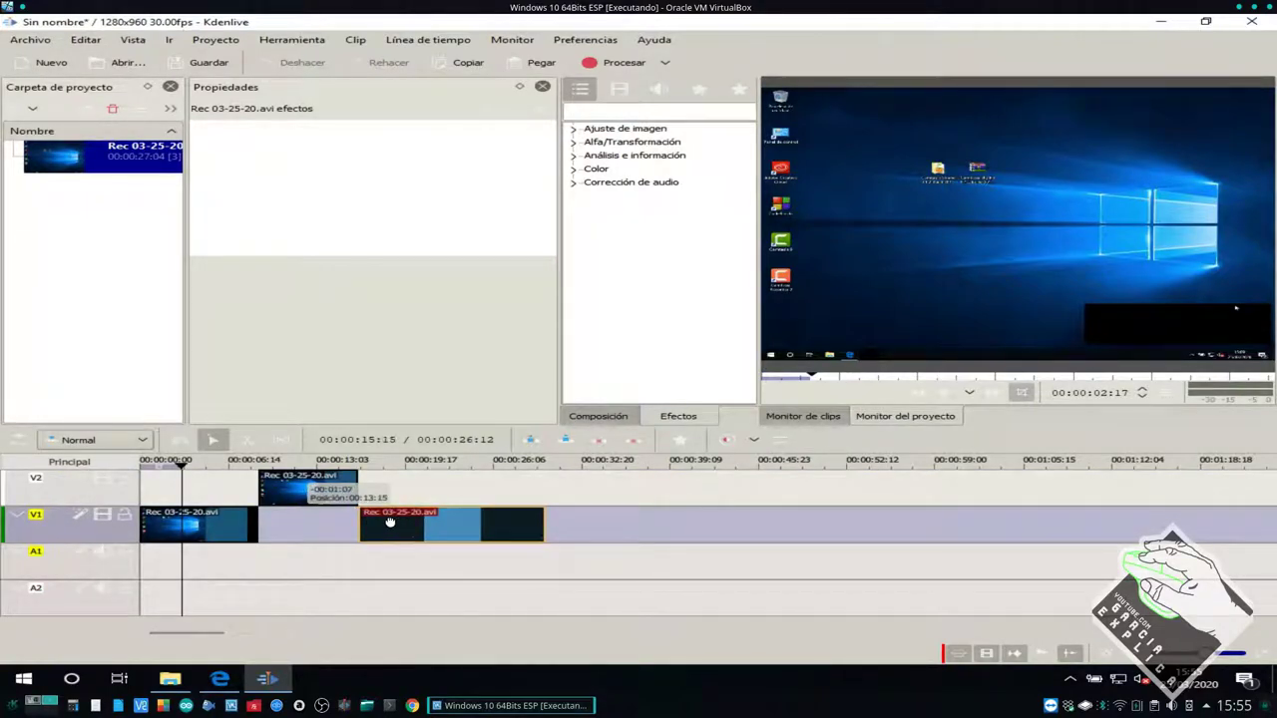
key("space")
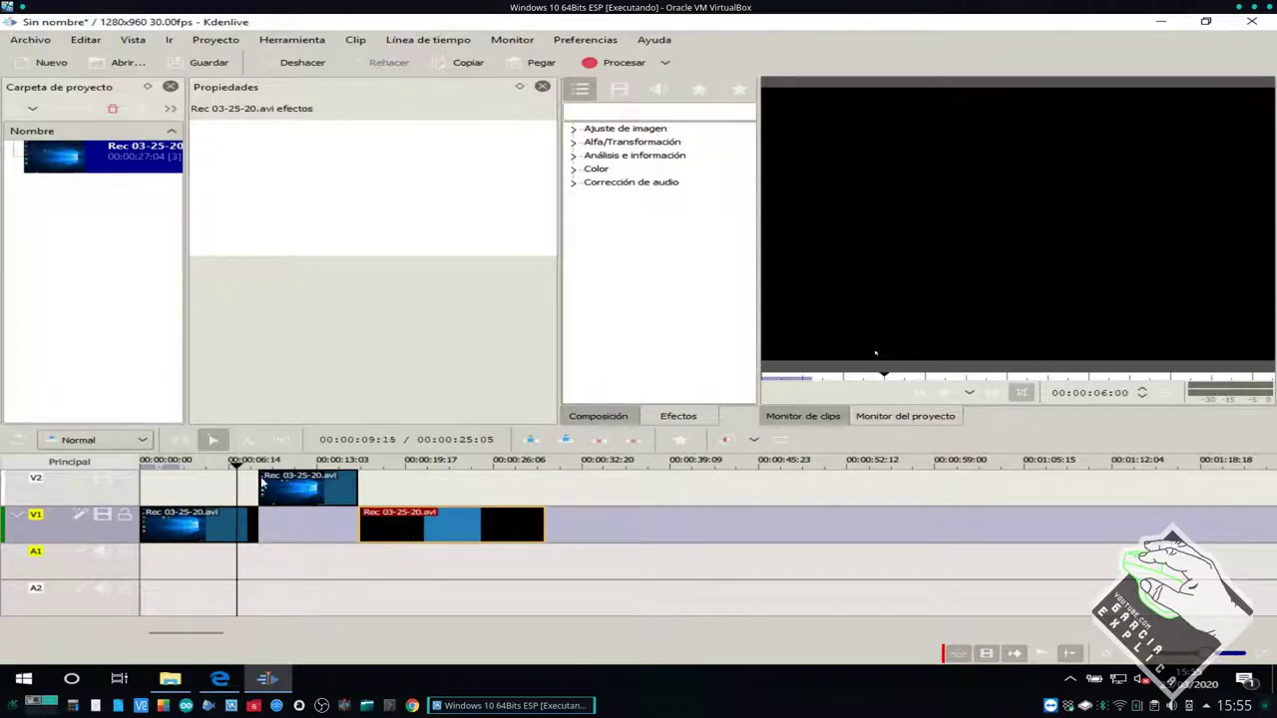
- Save the project as projKL in the Vídeos folder
left_click(209, 62)
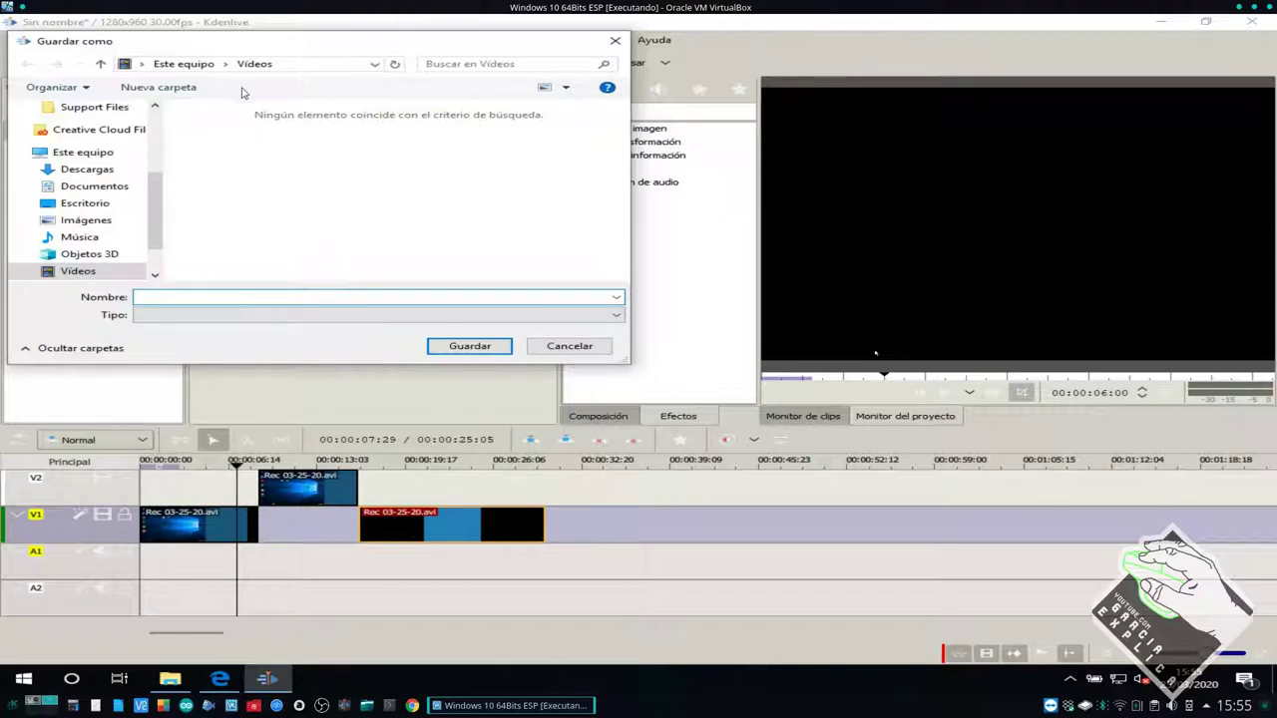
type("projKL")
left_click(484, 346)
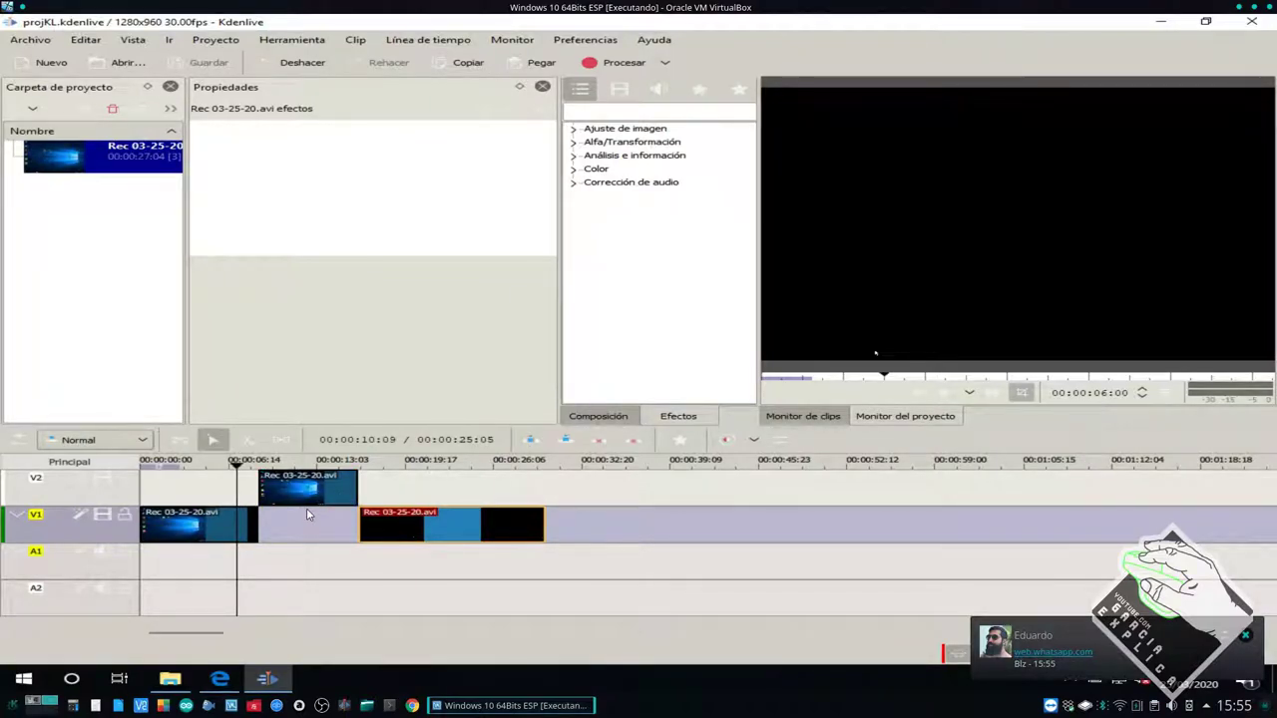
- Look through the list of available compositions
left_click(596, 417)
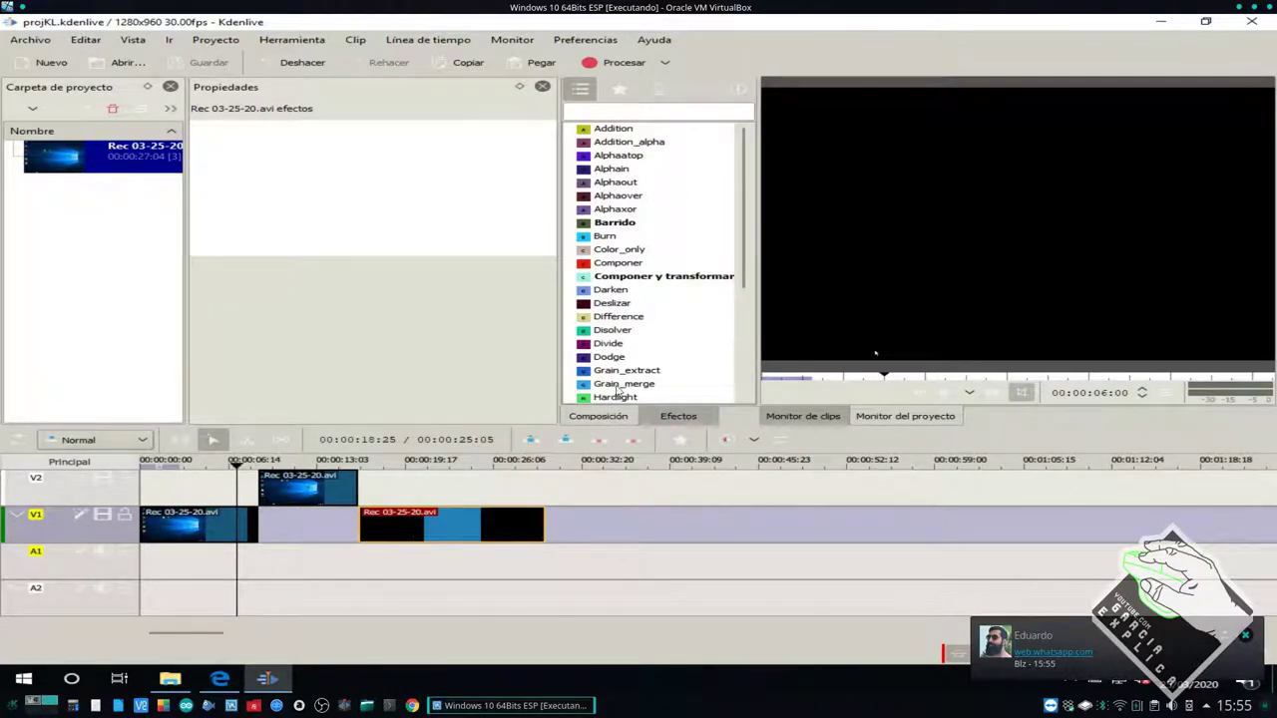
scroll(621, 339, "down", 2)
scroll(279, 515, "up", 1)
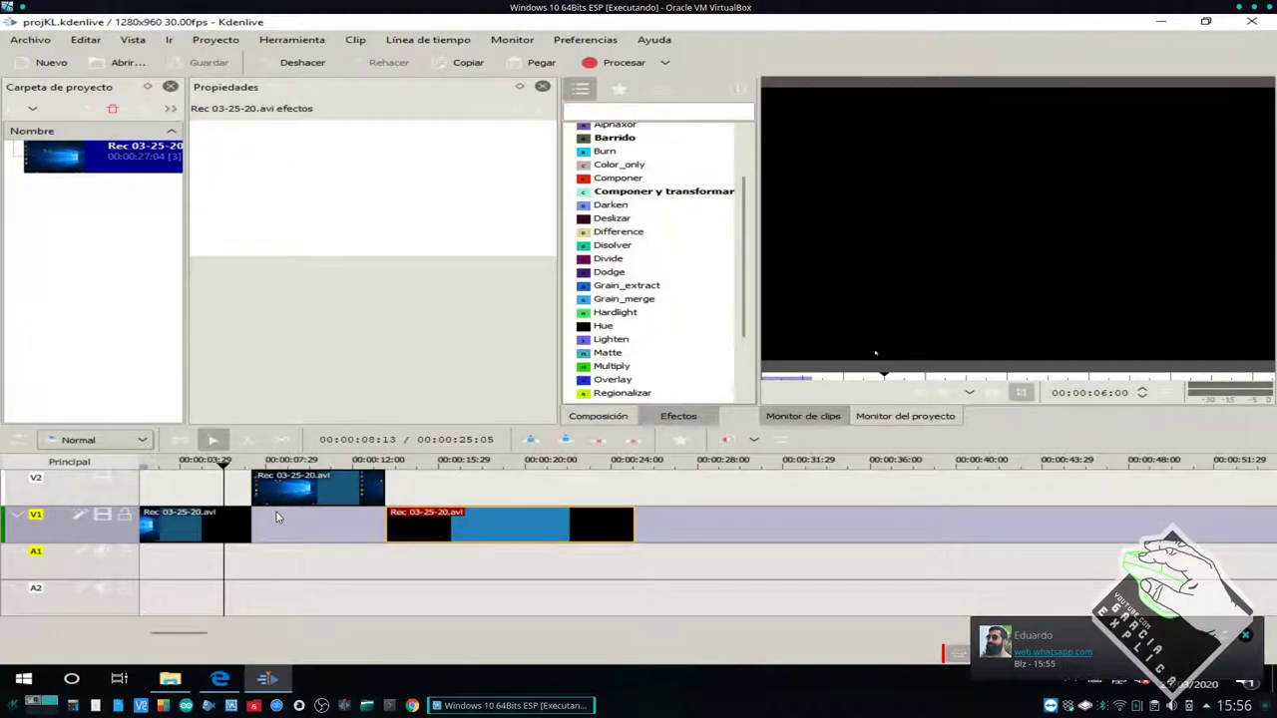
- Shift the V2 clip slightly earlier to overlap the first V1 clip's end, and move the last V1 clip to follow it
scroll(276, 514, "up", 2)
scroll(276, 515, "down", 1)
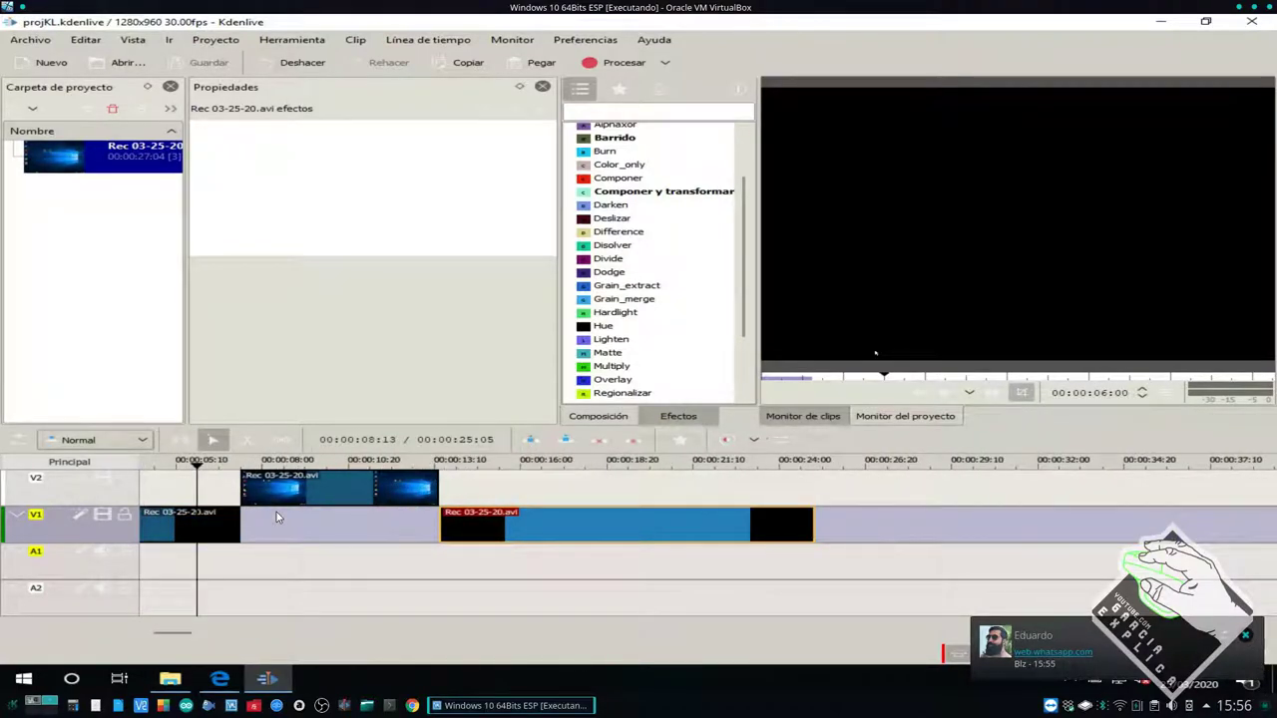
scroll(276, 512, "up", 1)
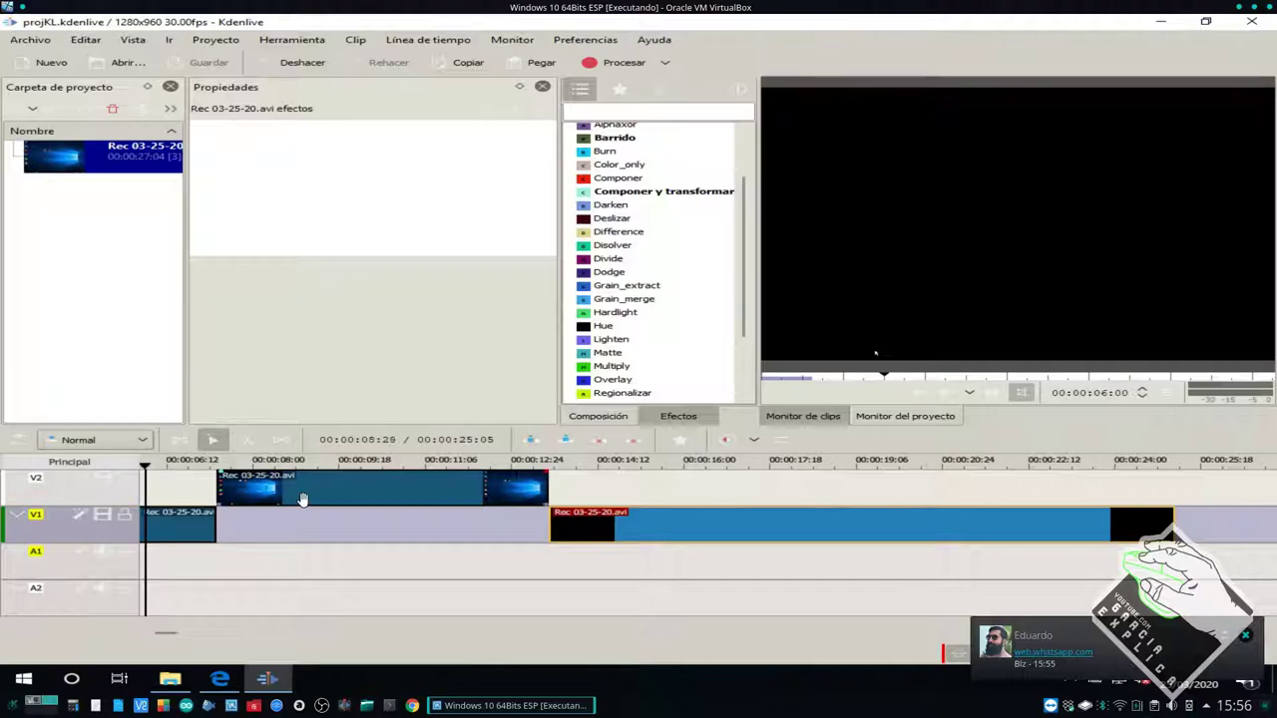
mouse_move(282, 496)
left_mouse_down()
mouse_move(262, 497)
mouse_move(292, 509)
left_mouse_up()
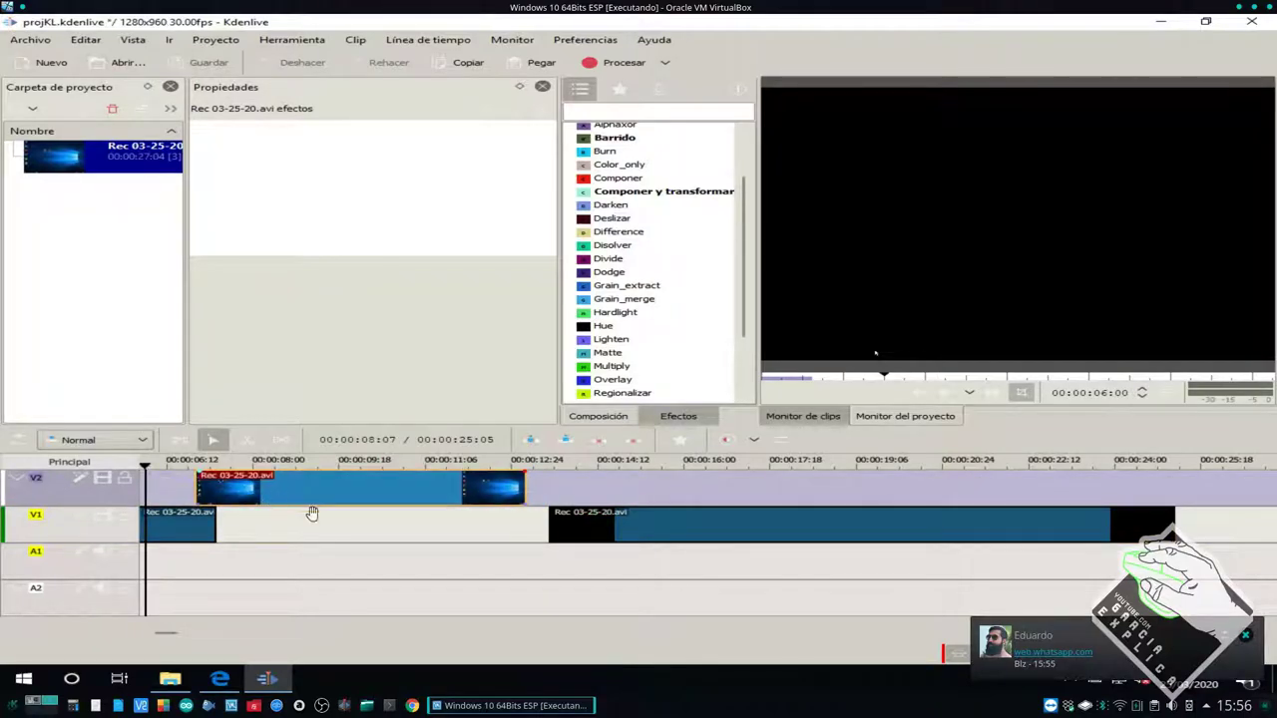
left_click_drag(569, 522, 525, 528)
scroll(240, 502, "up", 2)
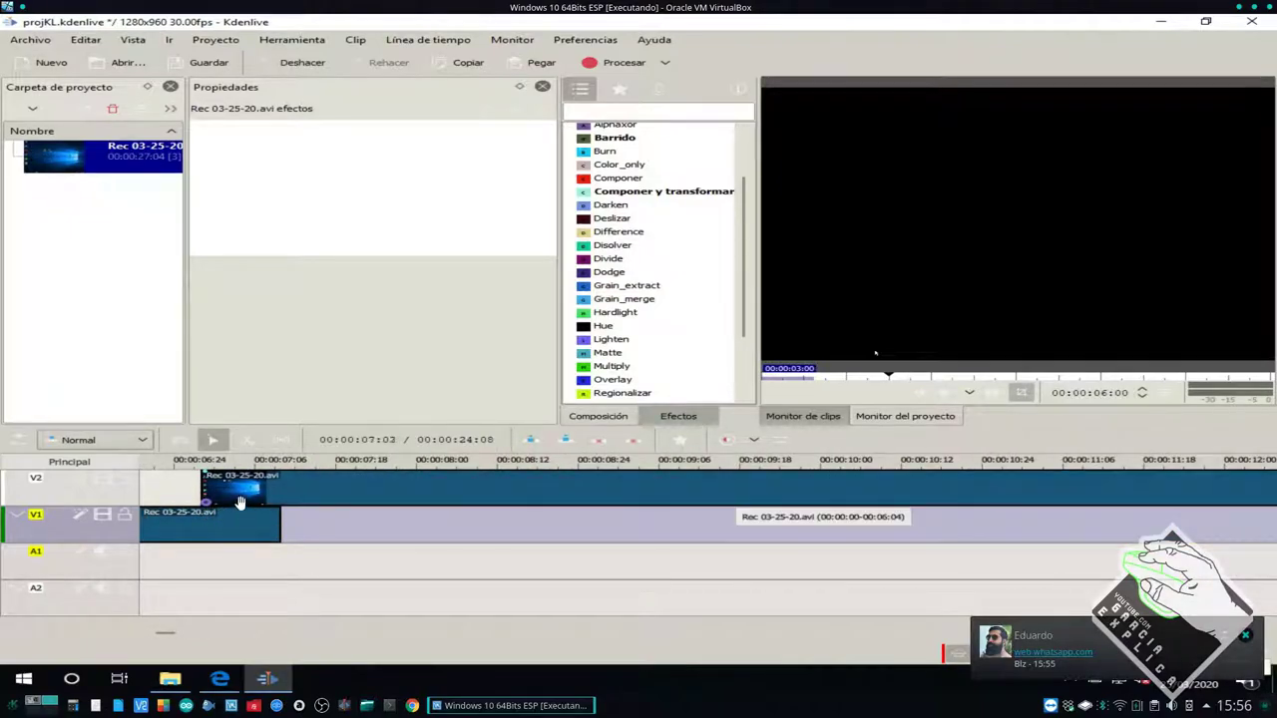
left_click(169, 495)
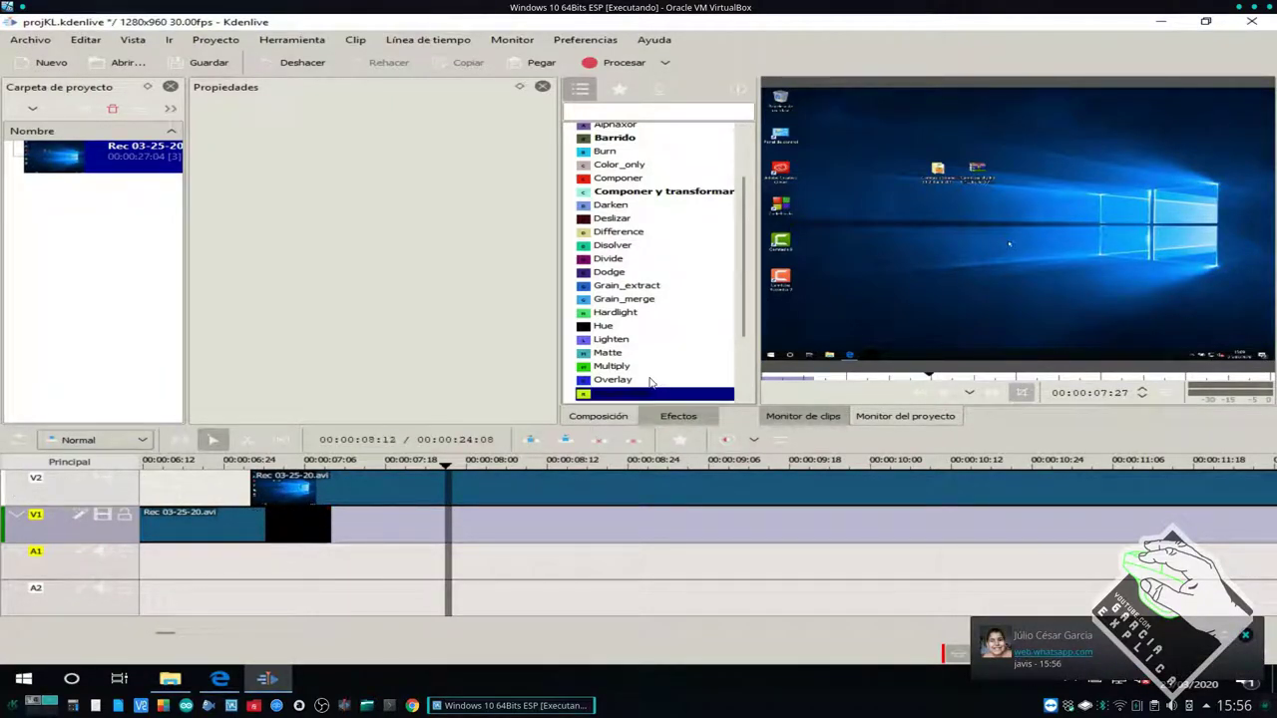
- Browse the full compositions list and select the Barrido transition
scroll(641, 335, "down", 2)
scroll(640, 342, "down", 1)
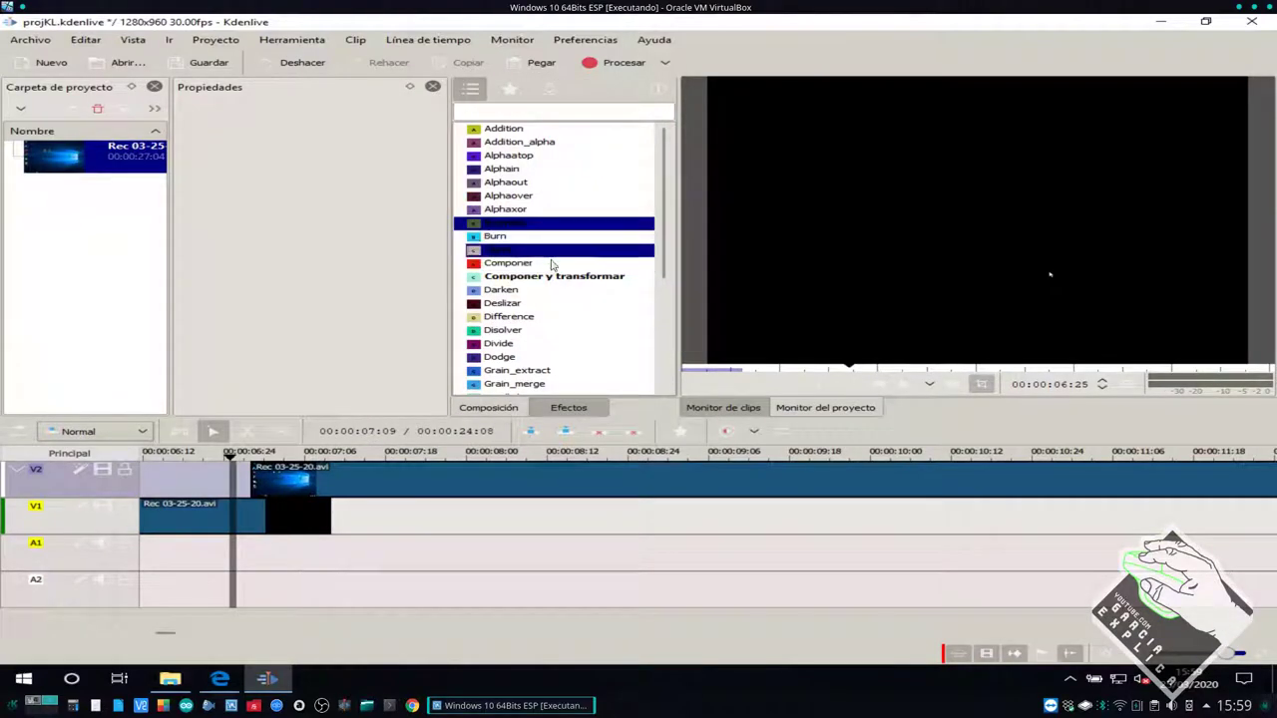
scroll(547, 305, "down", 5)
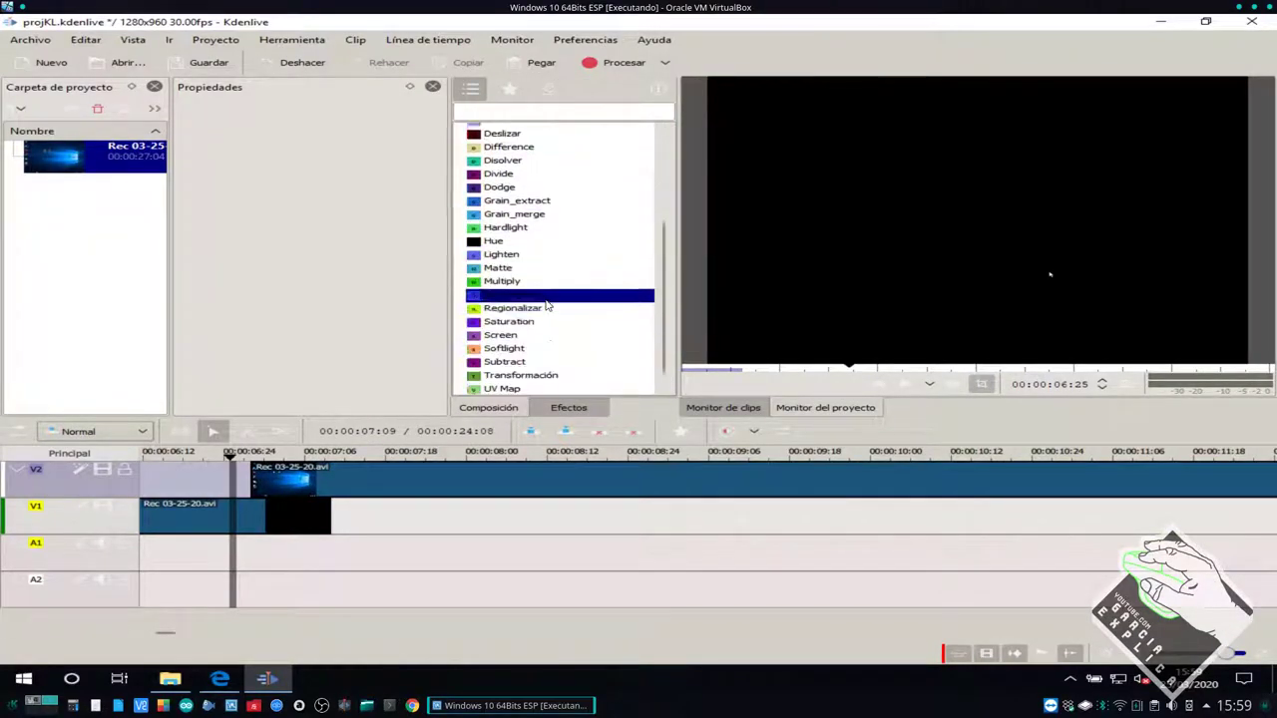
scroll(544, 294, "up", 5)
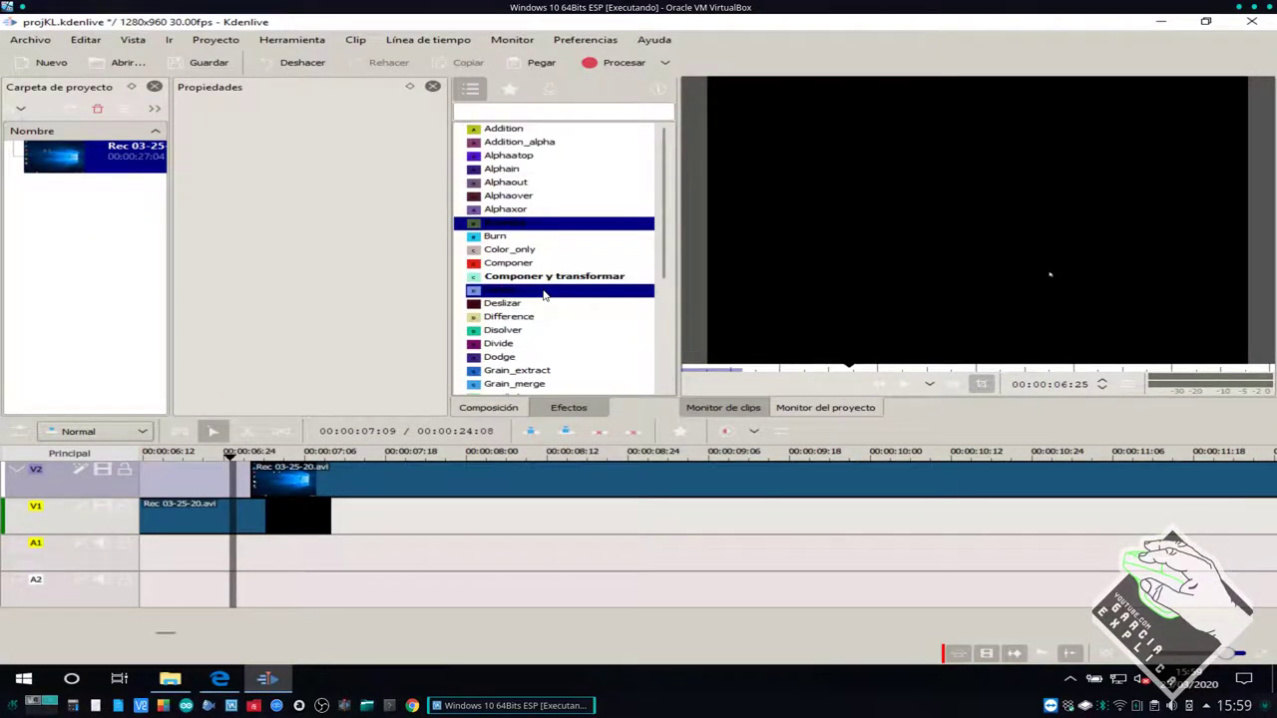
left_click(523, 316)
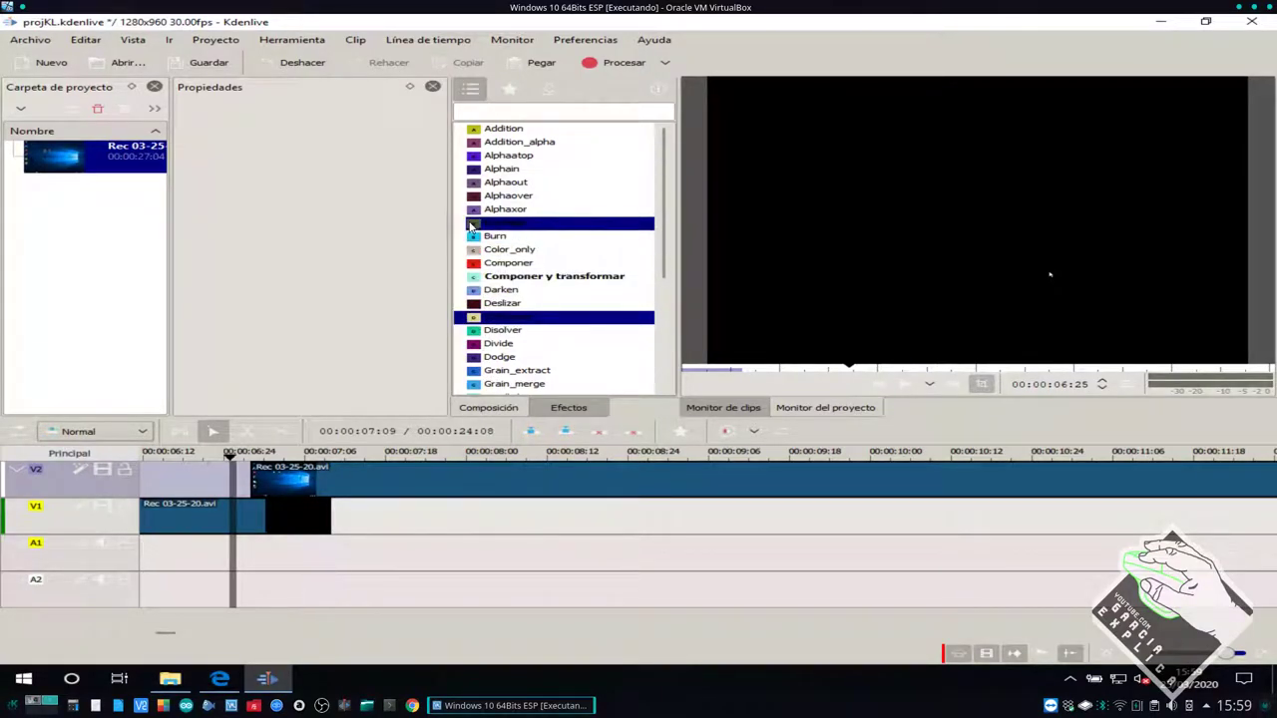
left_click(510, 224)
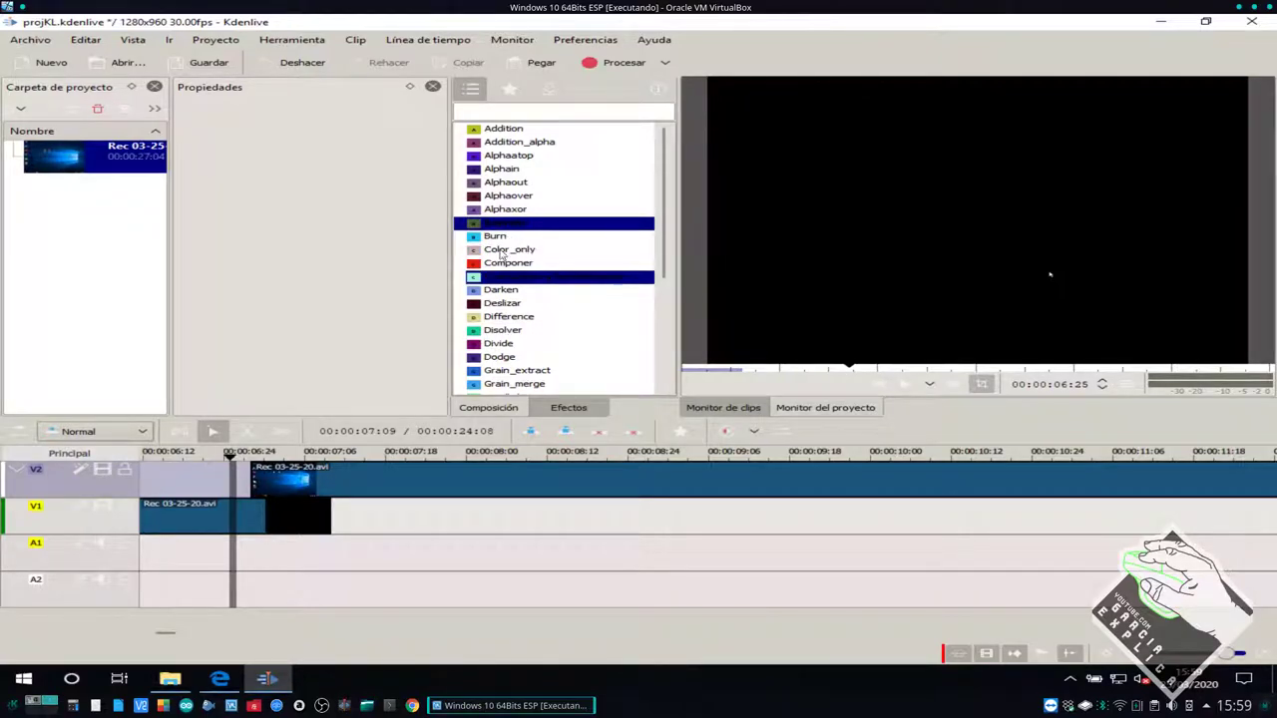
- Apply the Barrido transition to the V2 clip where it overlaps the end of the first V1 clip
scroll(536, 276, "down", 5)
scroll(536, 274, "up", 3)
scroll(536, 273, "up", 1)
scroll(536, 268, "down", 4)
scroll(529, 261, "up", 5)
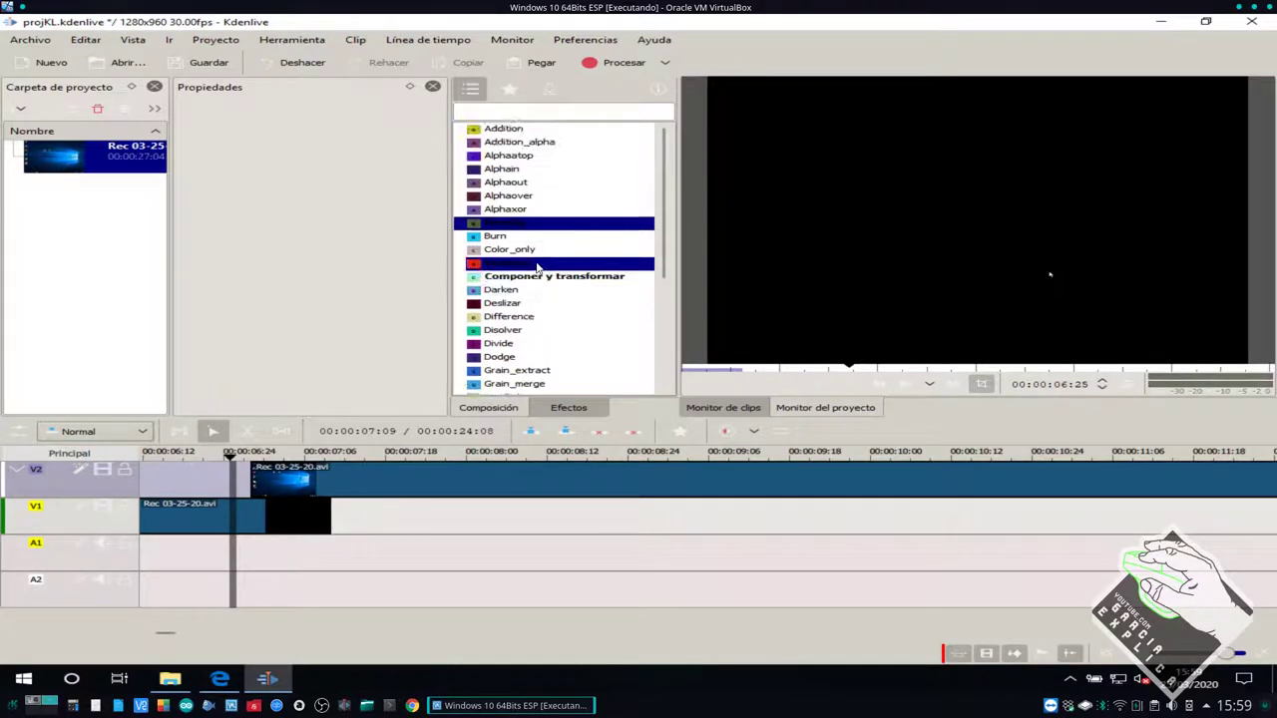
left_click(287, 484)
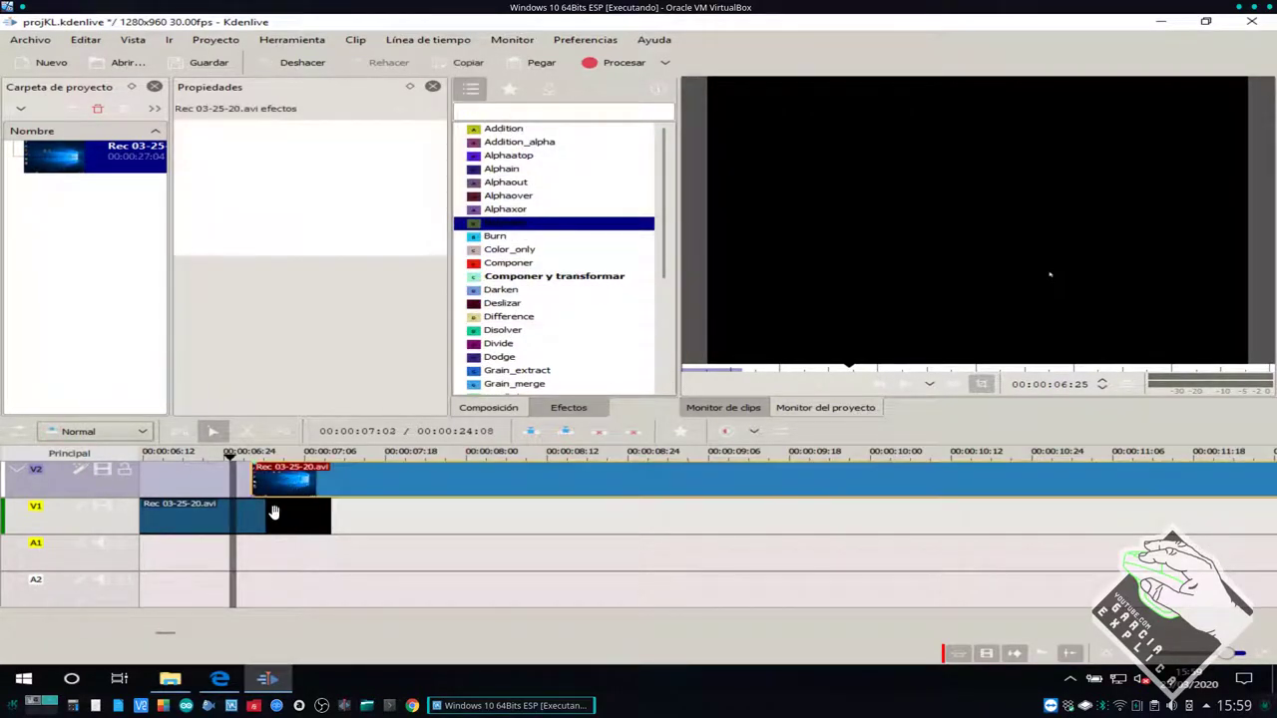
left_click(262, 505)
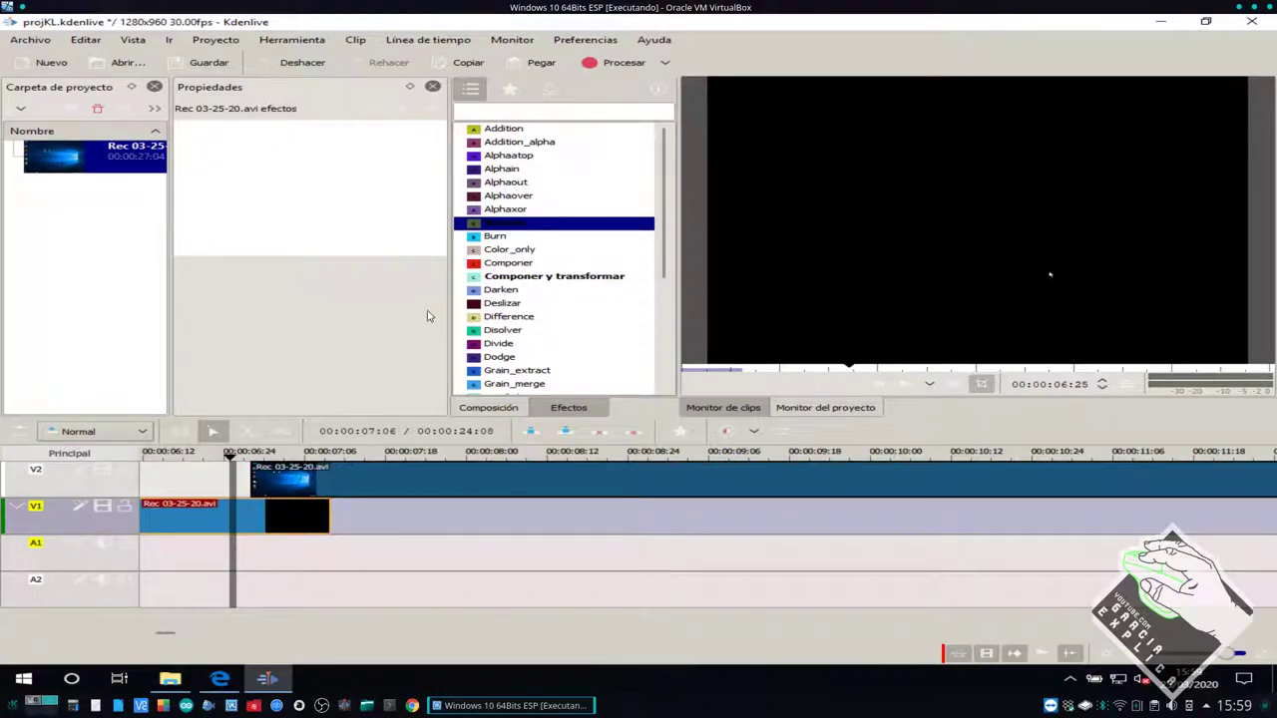
left_click_drag(452, 300, 269, 506)
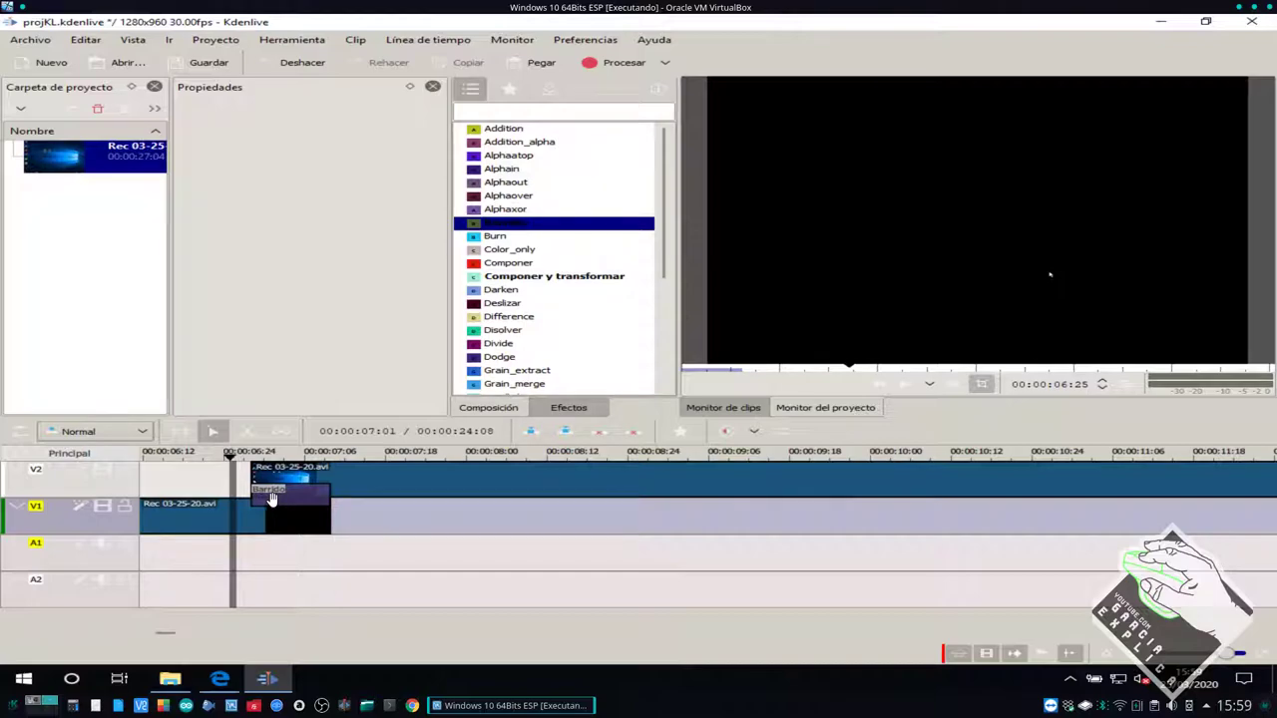
left_click(269, 499)
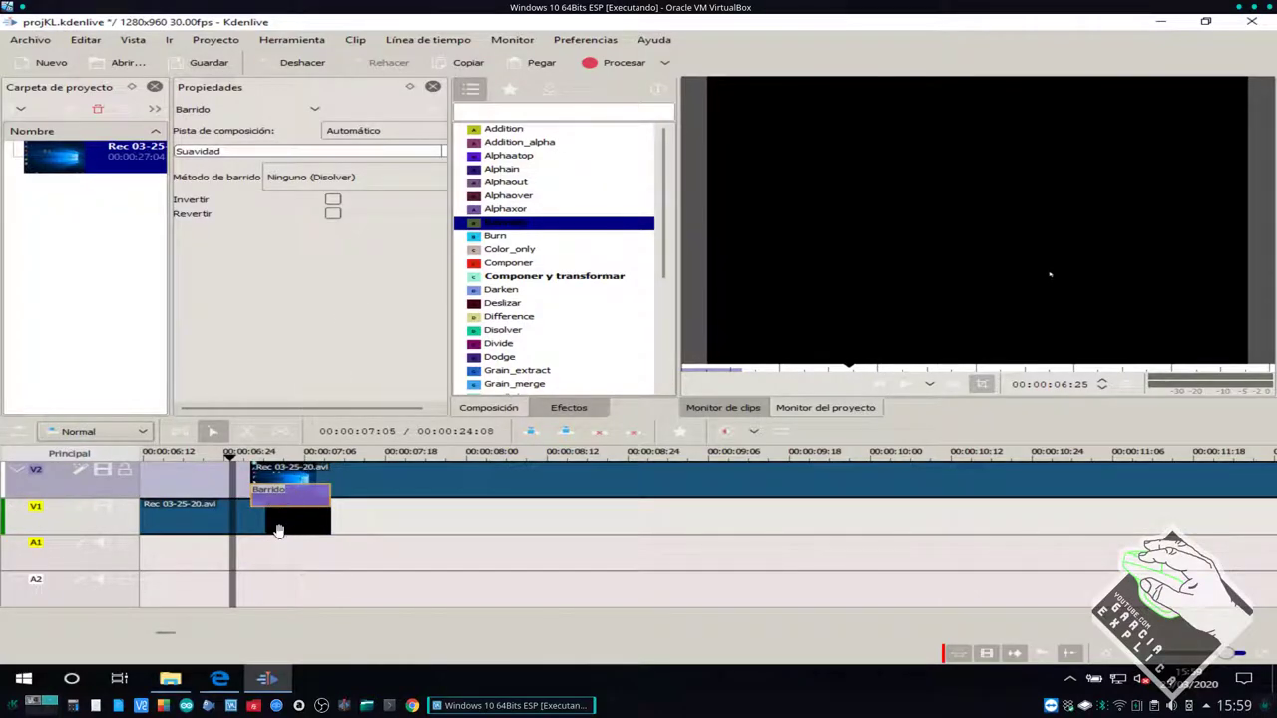
left_click(260, 476)
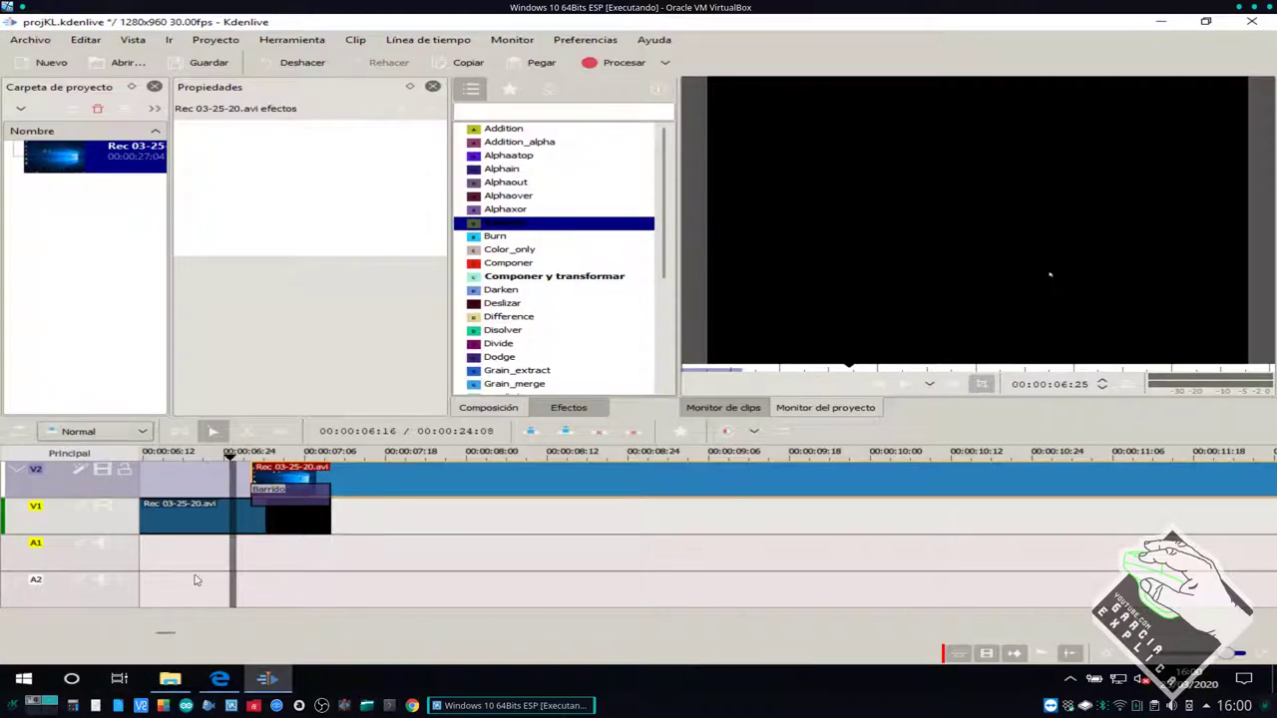
- Insert a new video track above V2, leaving its name blank
double_click(68, 523)
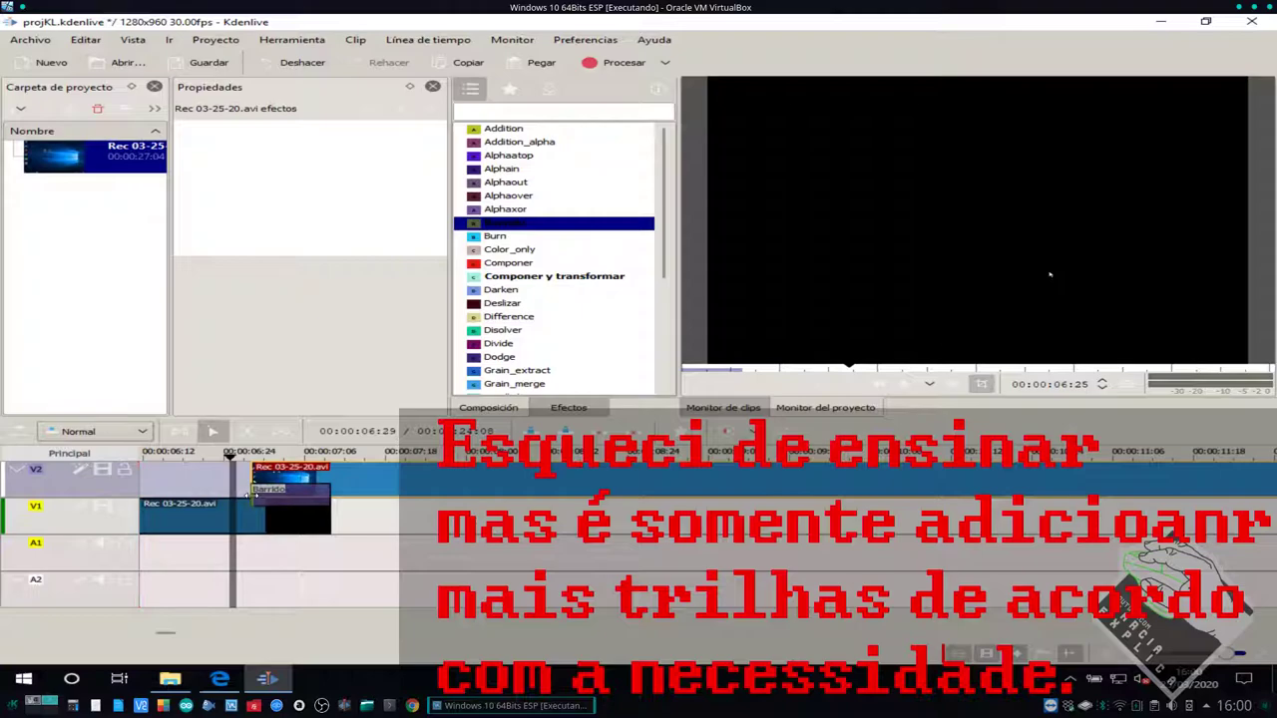
right_click(63, 475)
key("Escape")
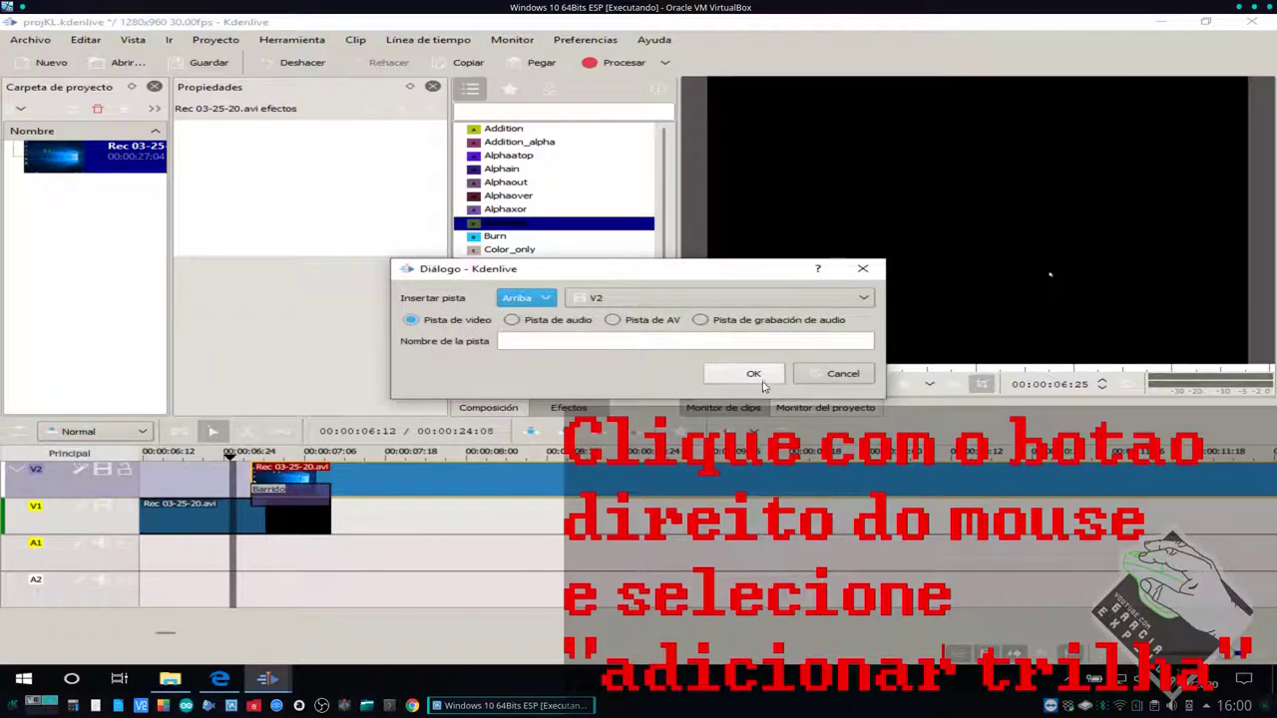
left_click(756, 376)
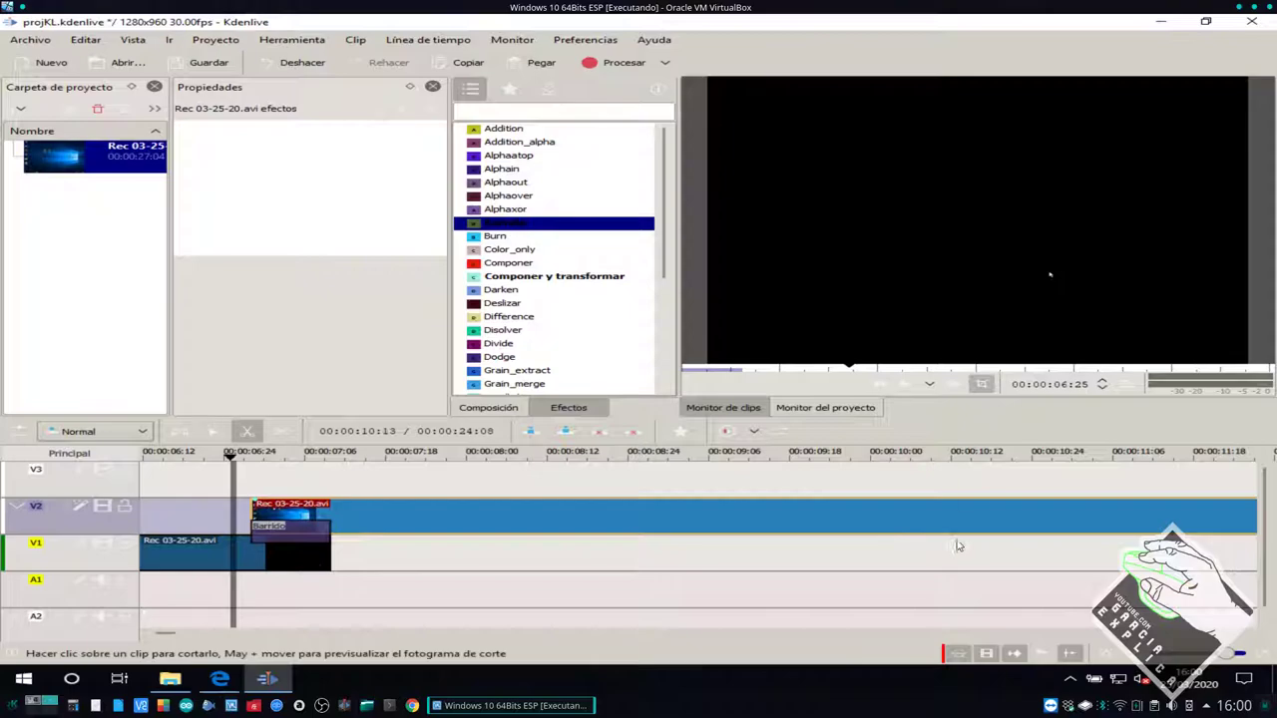
- Cut the V2 clip at about 00:00:10:16 and return to the selection tool
key("x")
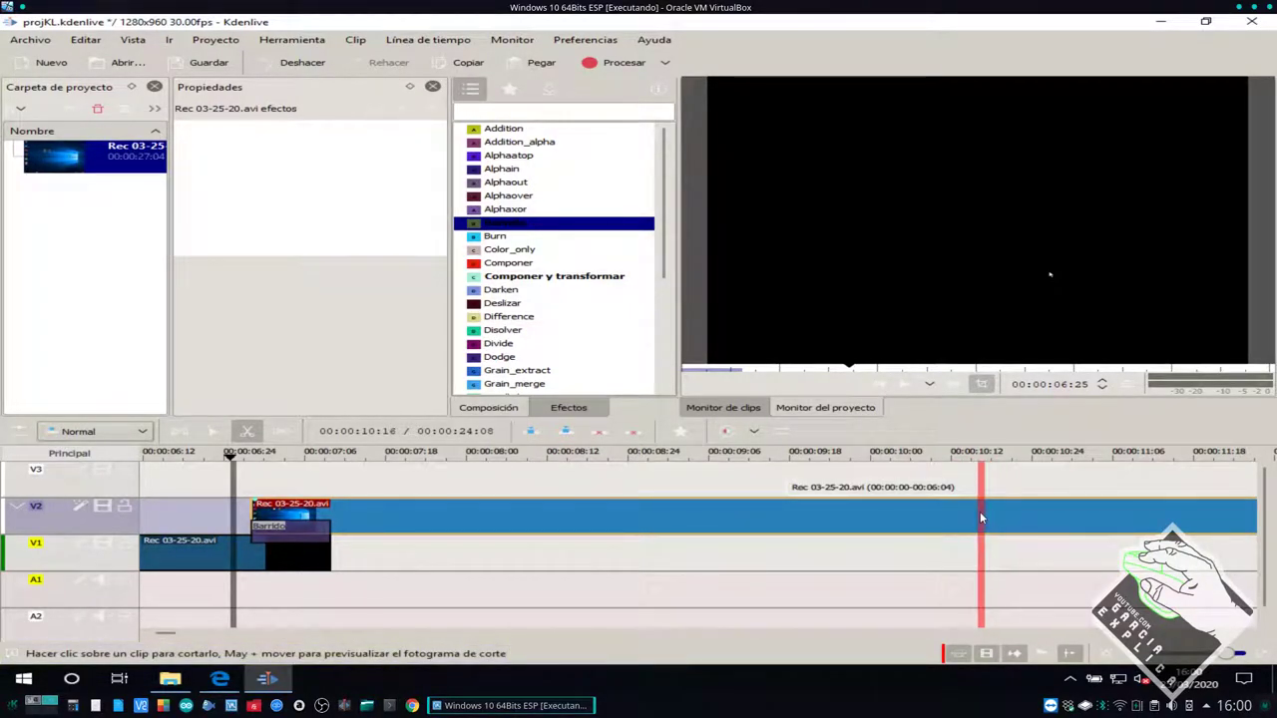
left_click(979, 510)
key("s")
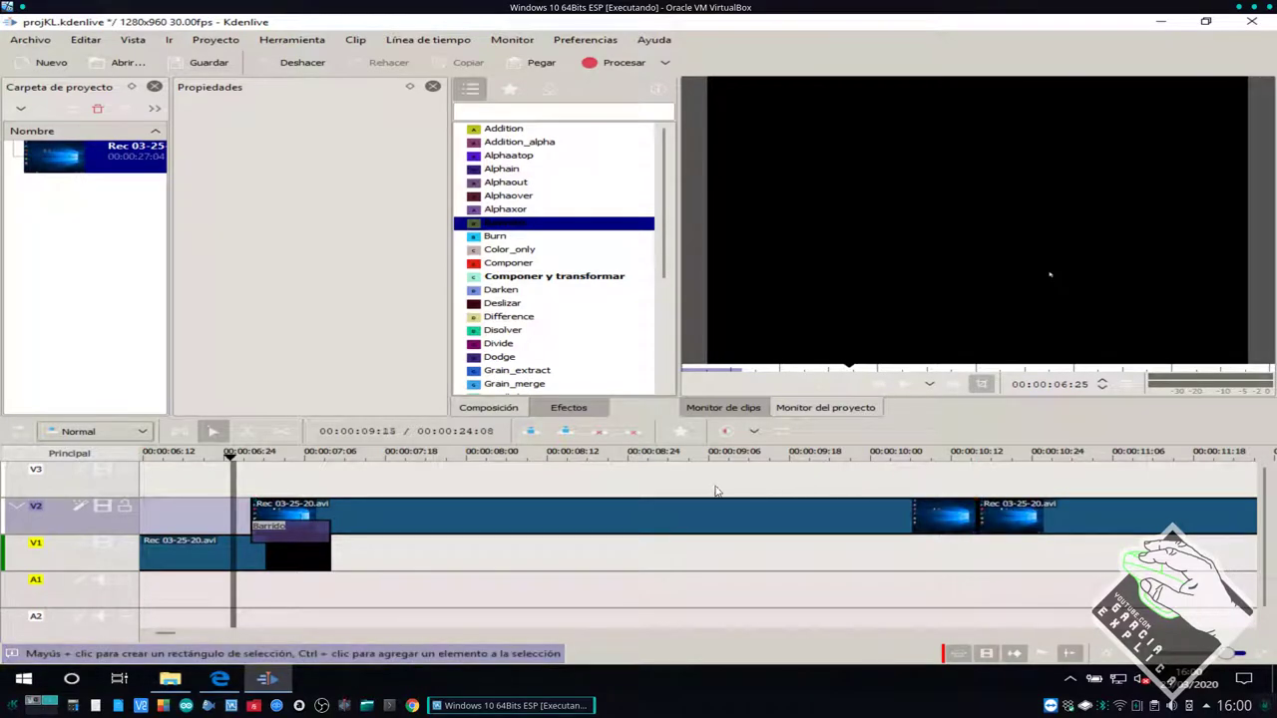
- Move the cut-off second part to V3, aligned with the start of the V2 clip, and move the Barrido transition up to V3
left_click_drag(1047, 518, 313, 481)
left_click_drag(295, 527, 299, 497)
left_click(277, 530)
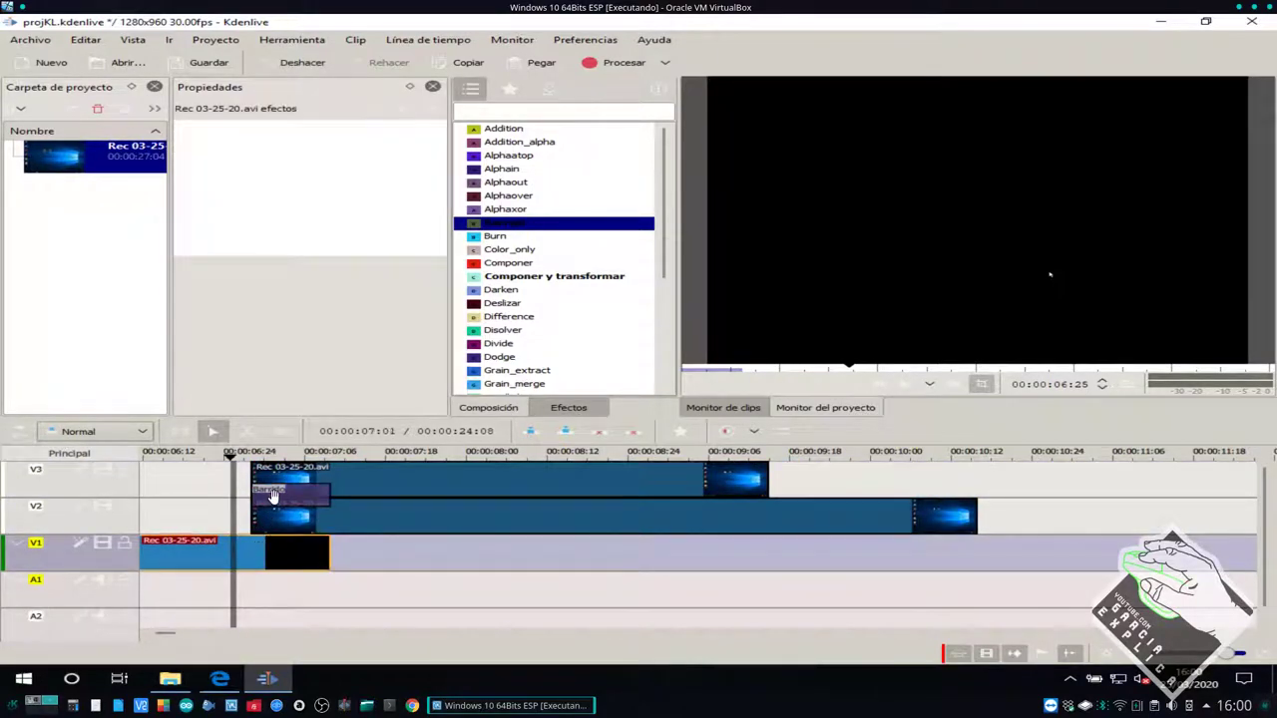
left_click(281, 513)
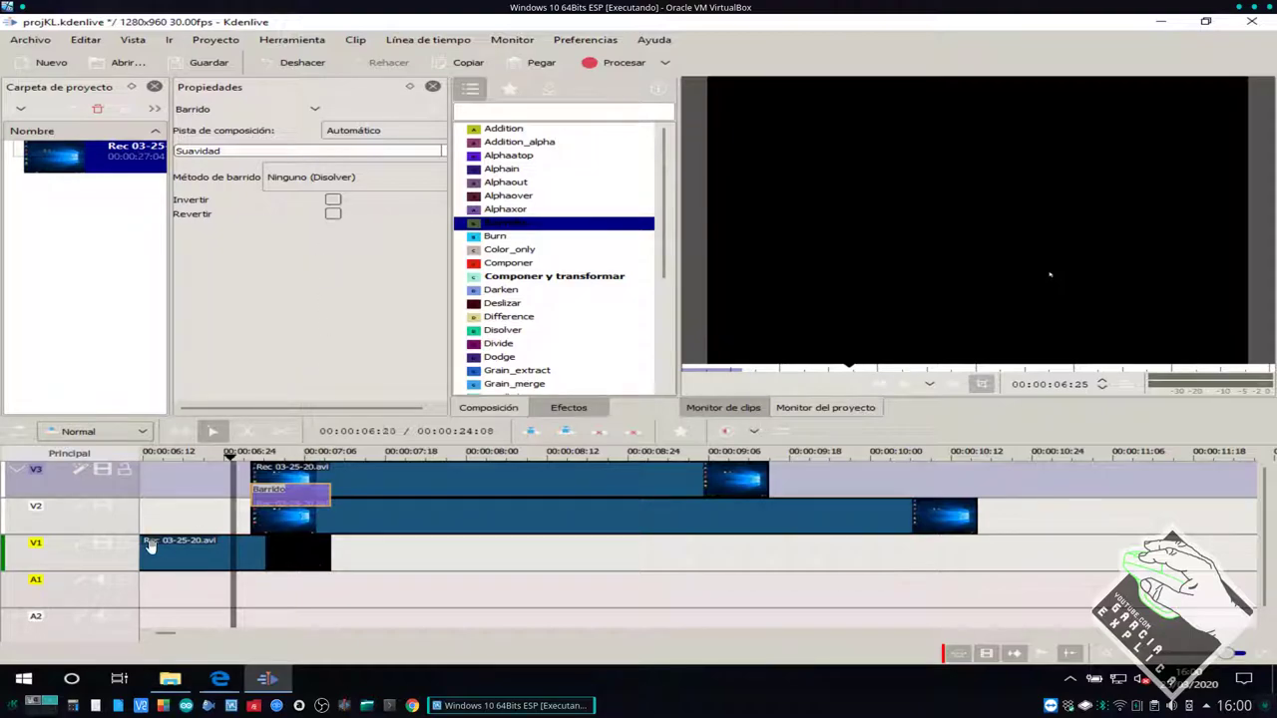
- Set the Barrido transition's composition track to V1 and widen the properties area to show all its settings
left_click(365, 132)
left_click(365, 134)
left_click(365, 134)
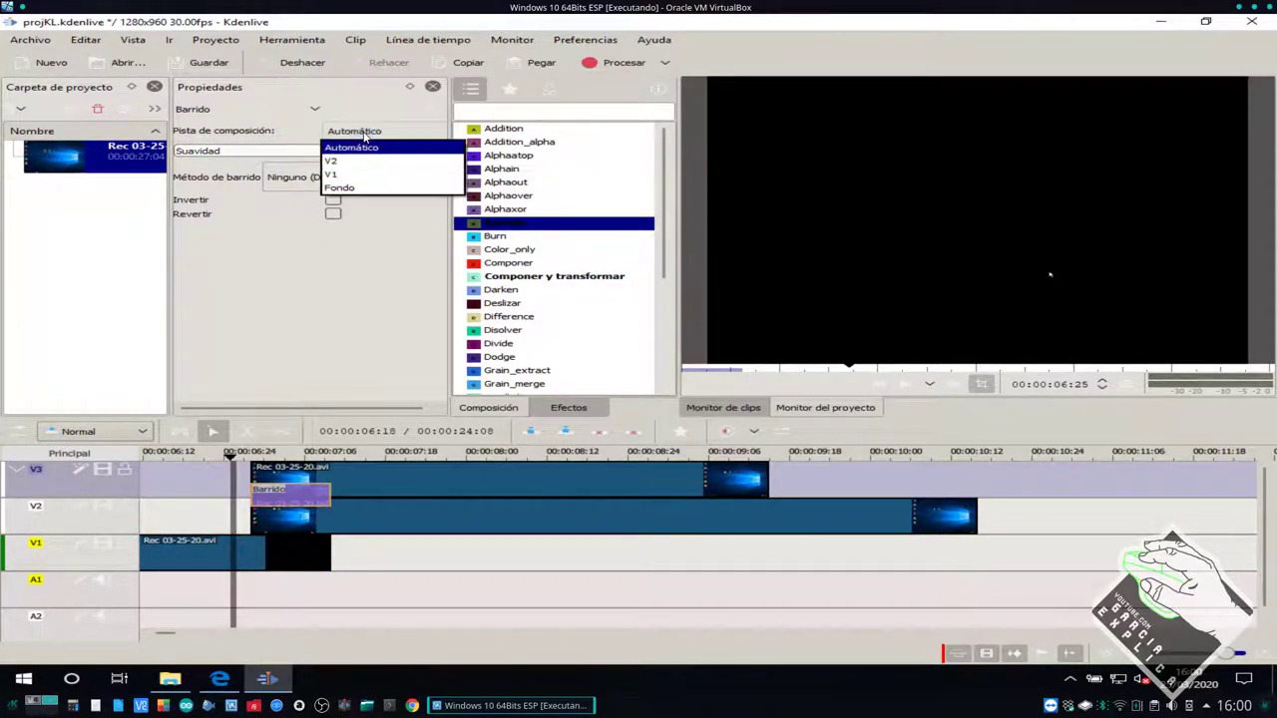
left_click(343, 174)
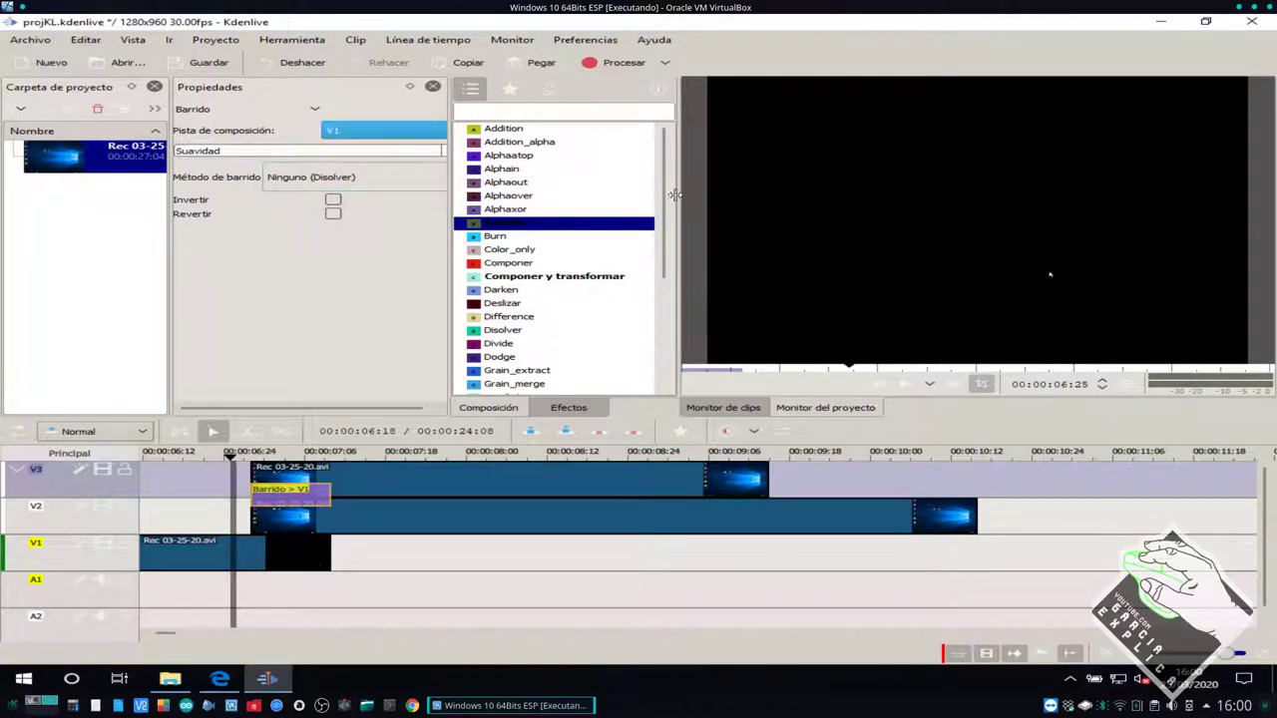
left_click_drag(678, 196, 810, 199)
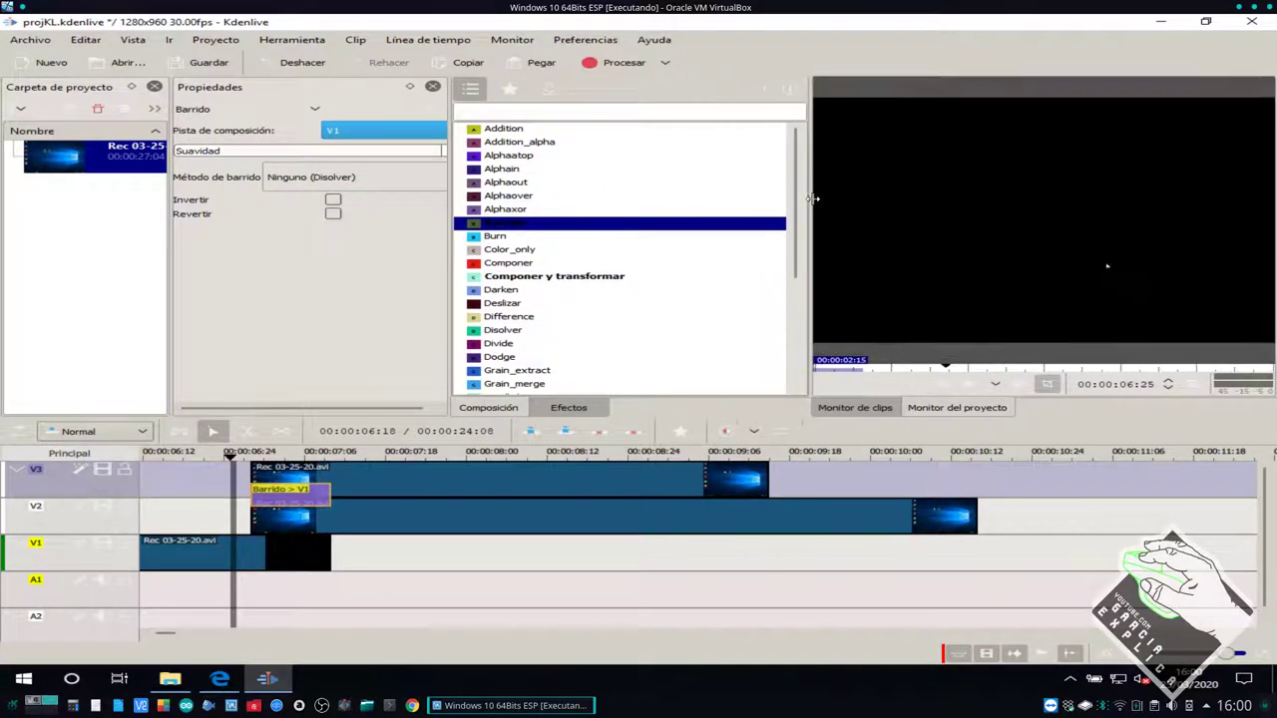
left_click_drag(446, 214, 571, 209)
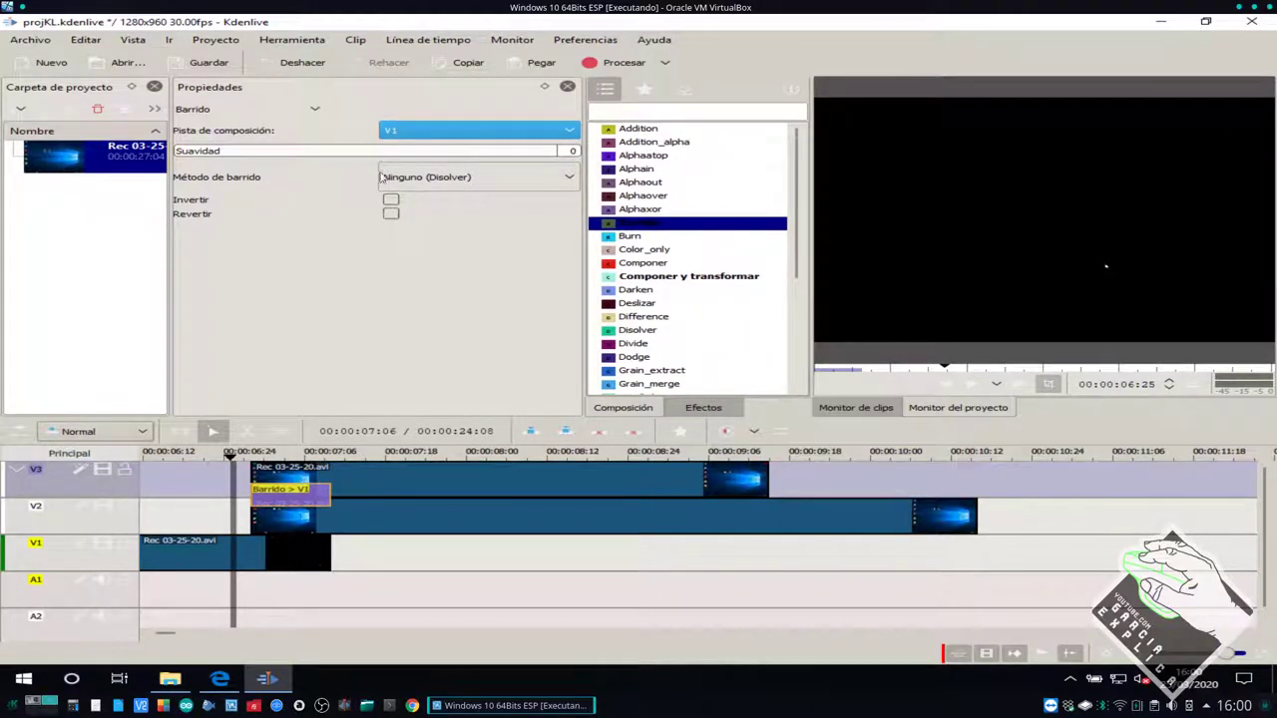
left_click(294, 496)
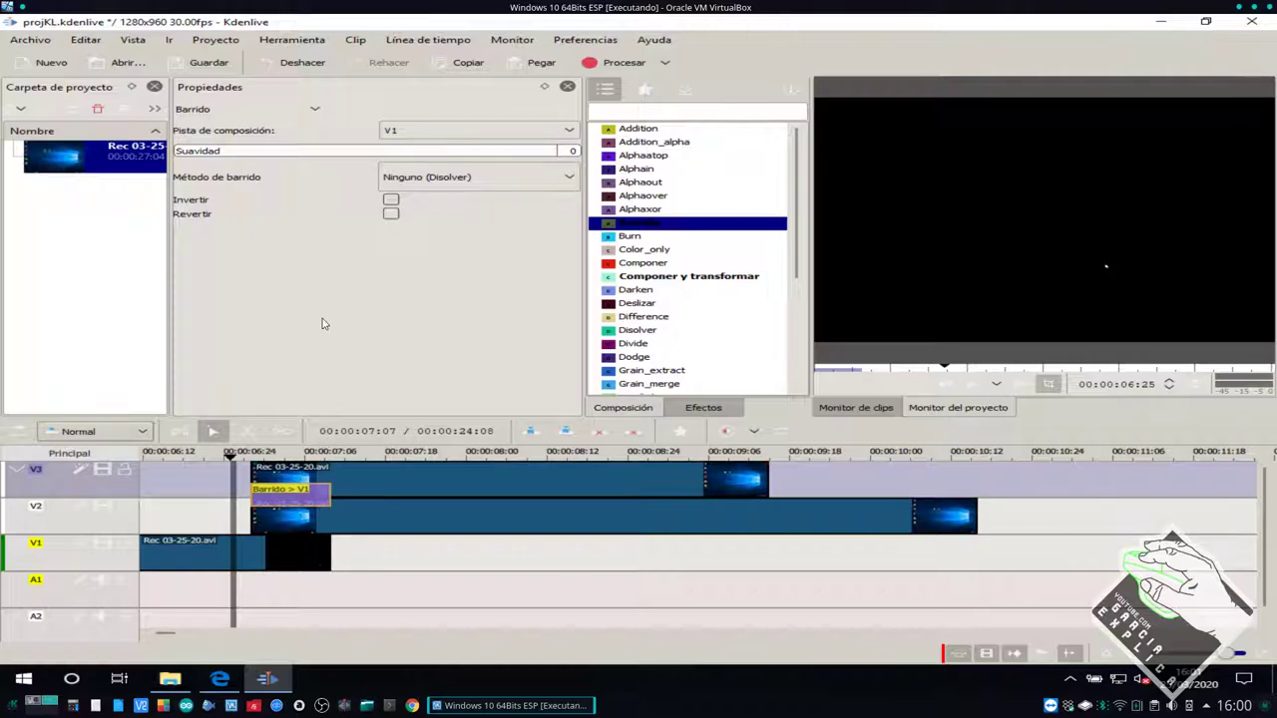
- Move the V3 clip back onto V2 directly after the first part, and return the Barrido transition to V2 over V1
left_click_drag(381, 479, 1128, 510)
left_click_drag(309, 499, 305, 542)
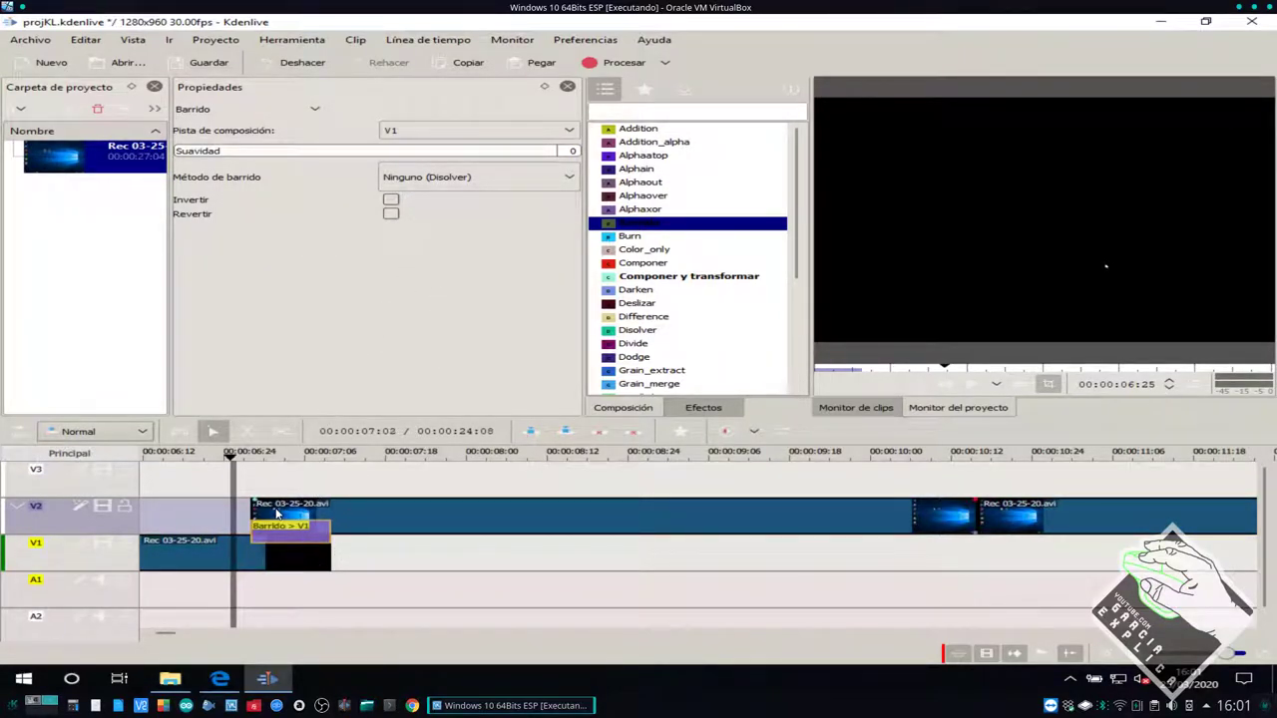
left_click(260, 546)
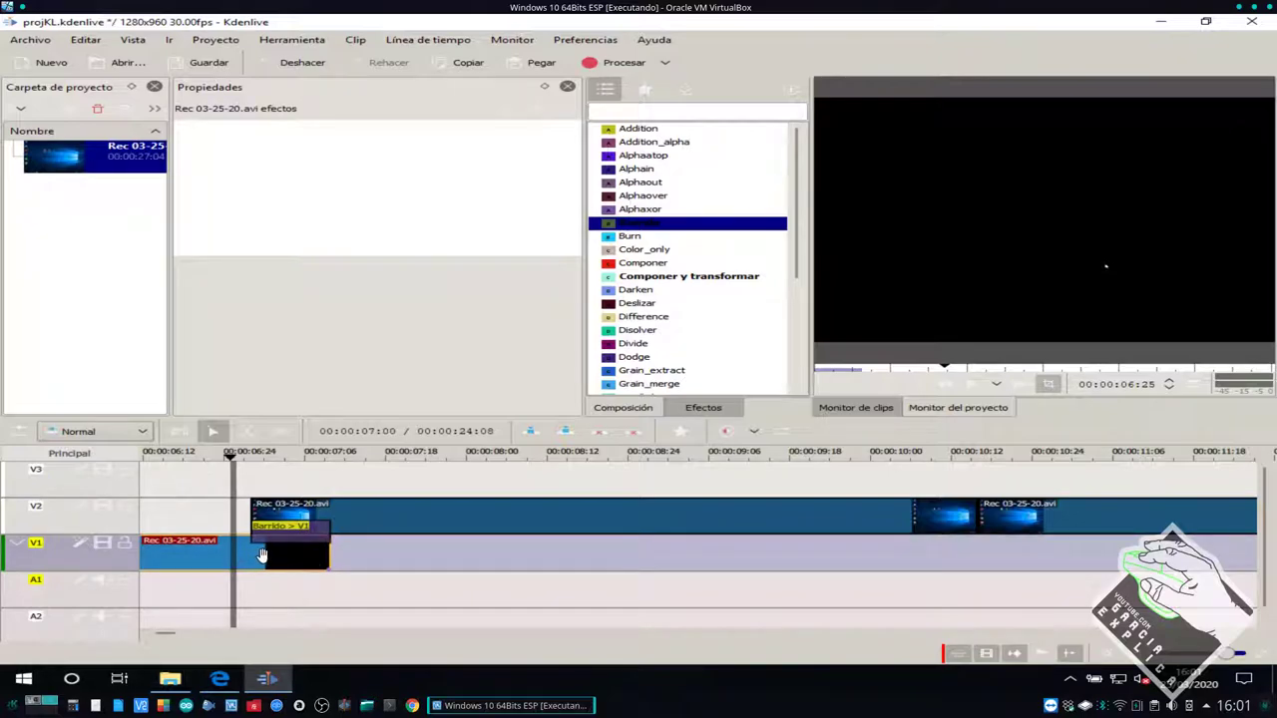
- Set the Barrido transition's wipe method to burst.pgm and start playback
left_click(279, 528)
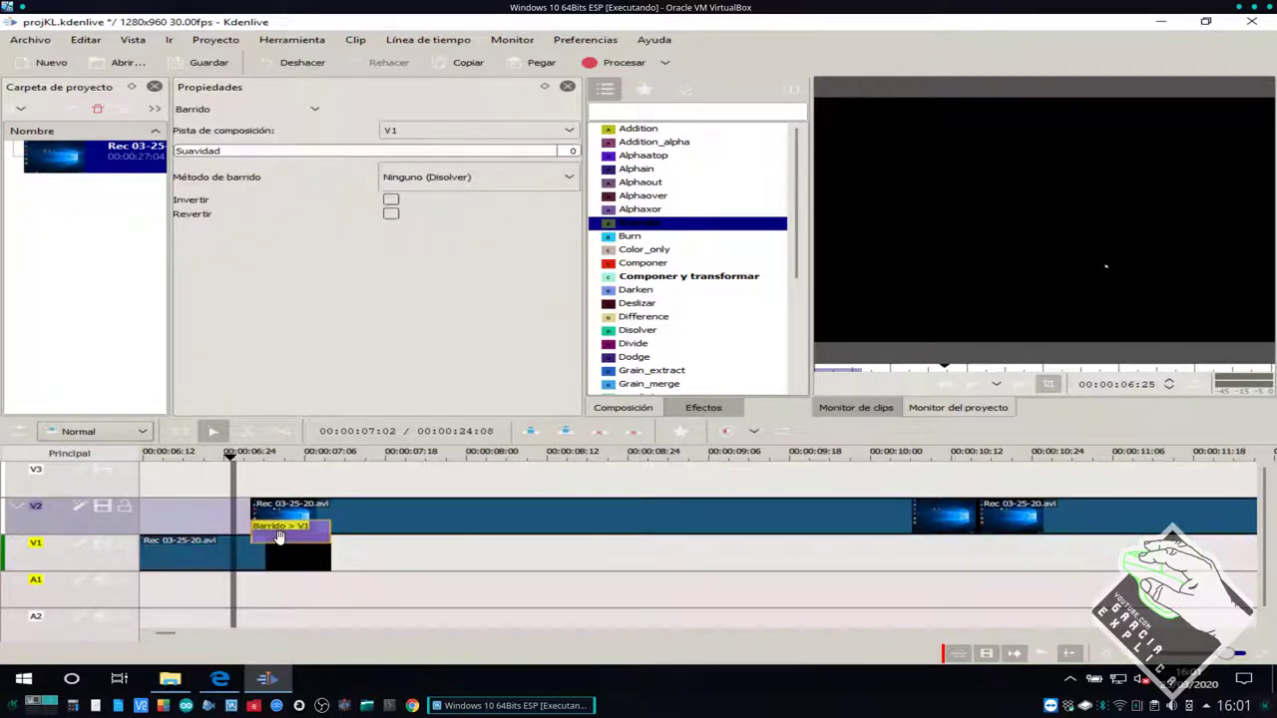
left_click(431, 179)
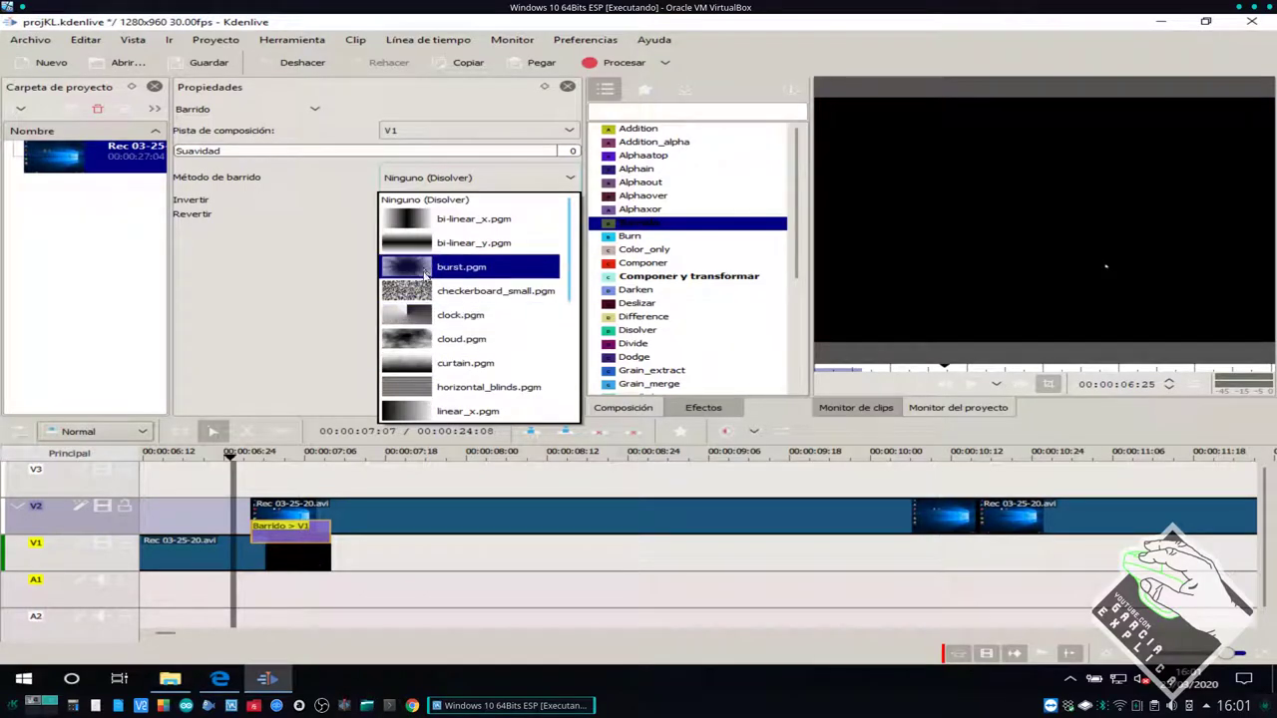
left_click(422, 279)
key("space")
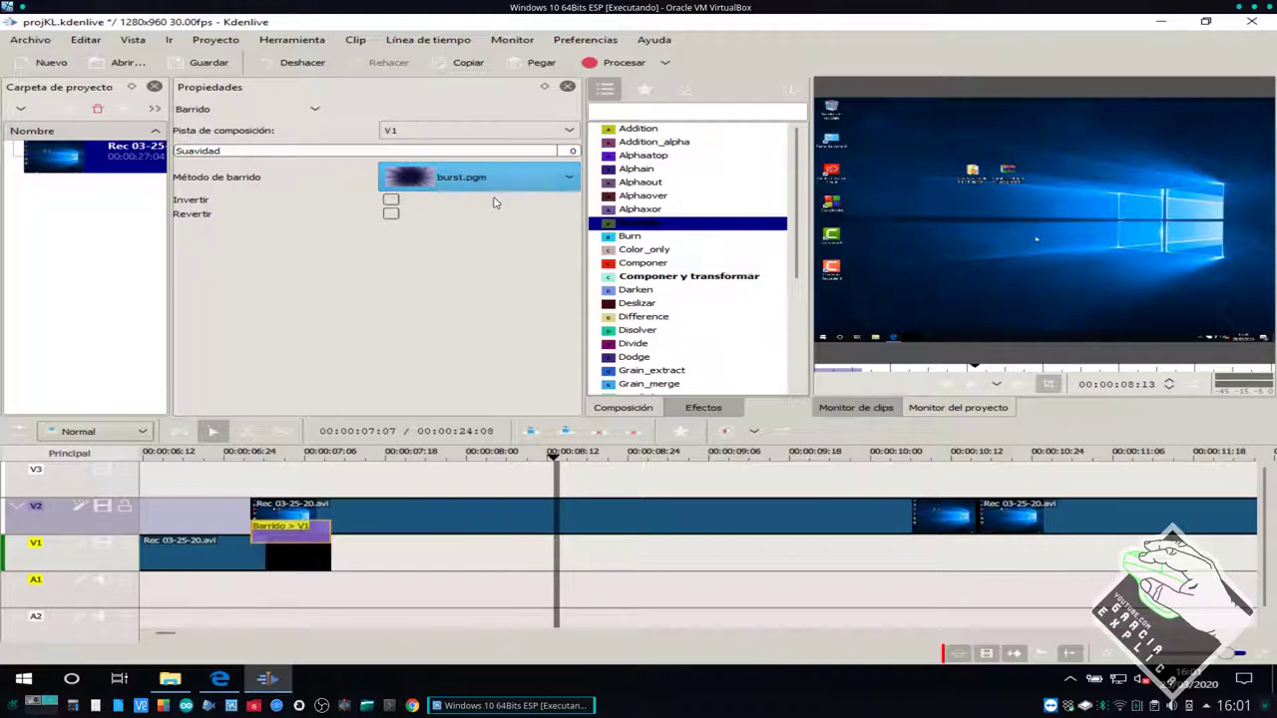
- Set the Barrido transition's wipe method to curtain.pgm, play the timeline and reselect the transition
left_click(439, 182)
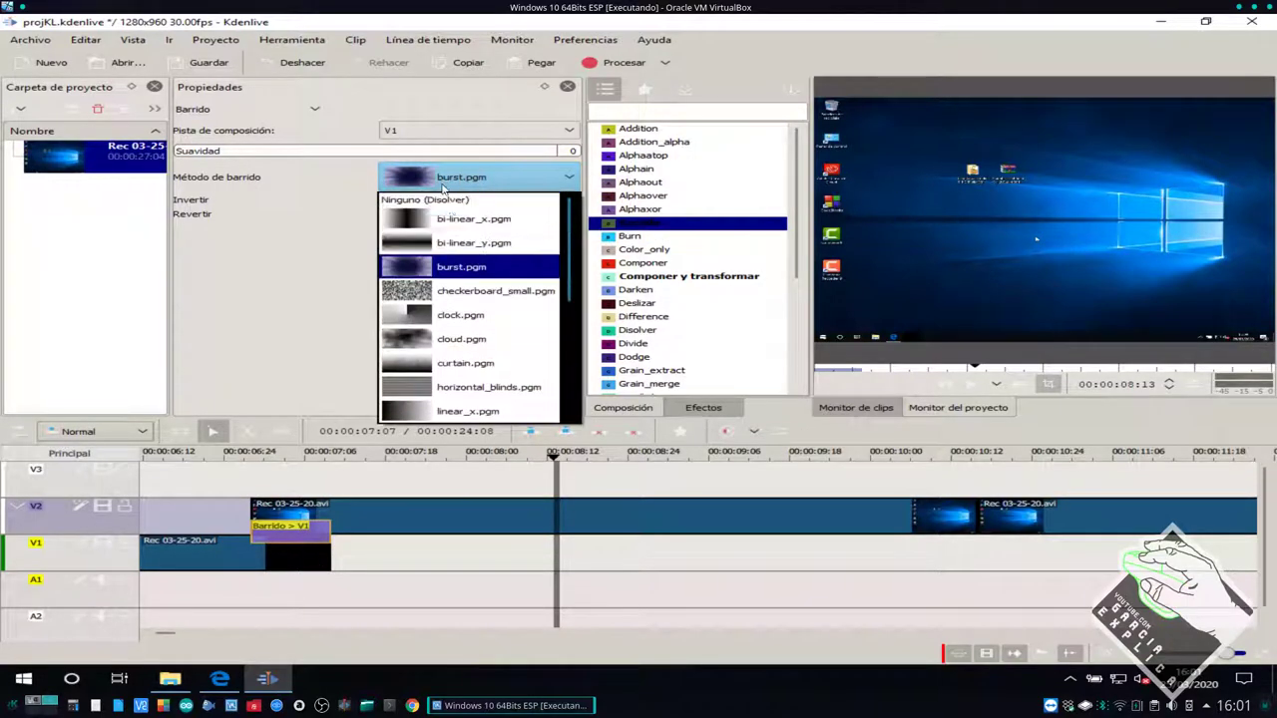
left_click(457, 365)
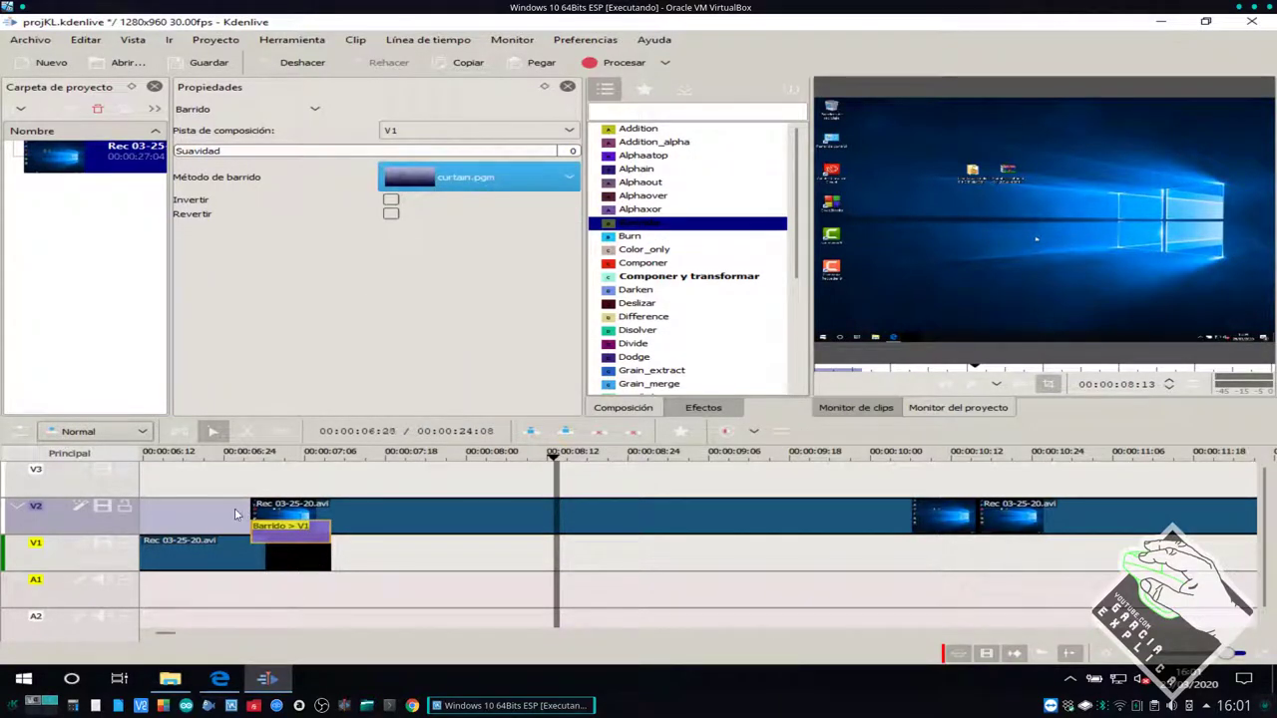
left_click(226, 498)
key("space")
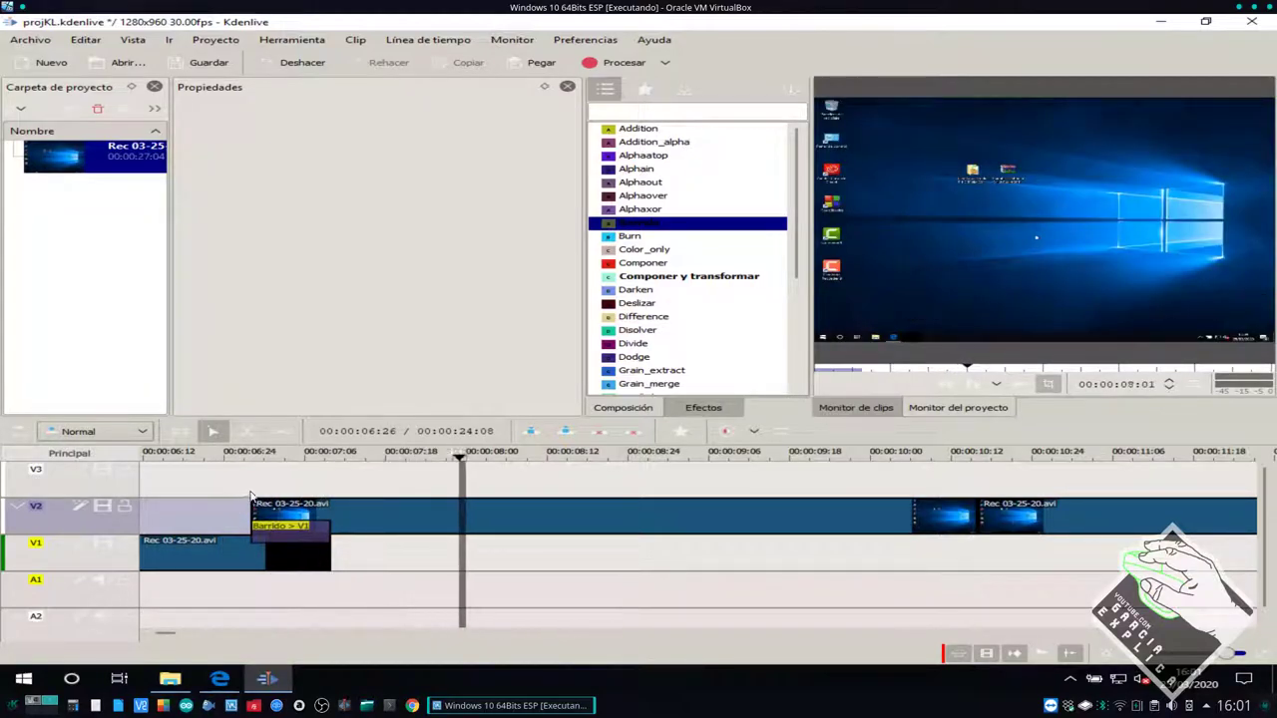
left_click(302, 536)
mouse_move(341, 536)
left_mouse_down()
mouse_move(365, 537)
mouse_move(330, 537)
mouse_move(539, 543)
mouse_move(329, 539)
left_mouse_up()
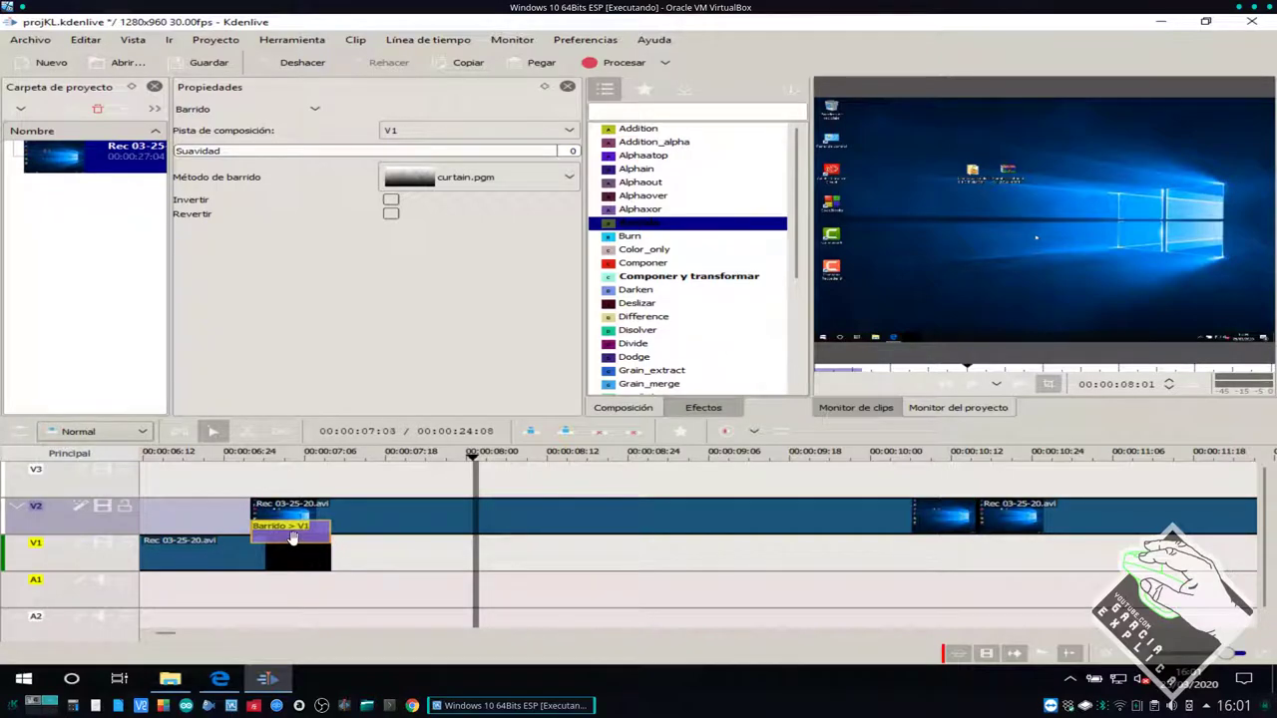
- Apply the Transformación effect from the Alfa/Transformación category to the first V2 clip and display its settings
scroll(499, 529, "down", 2)
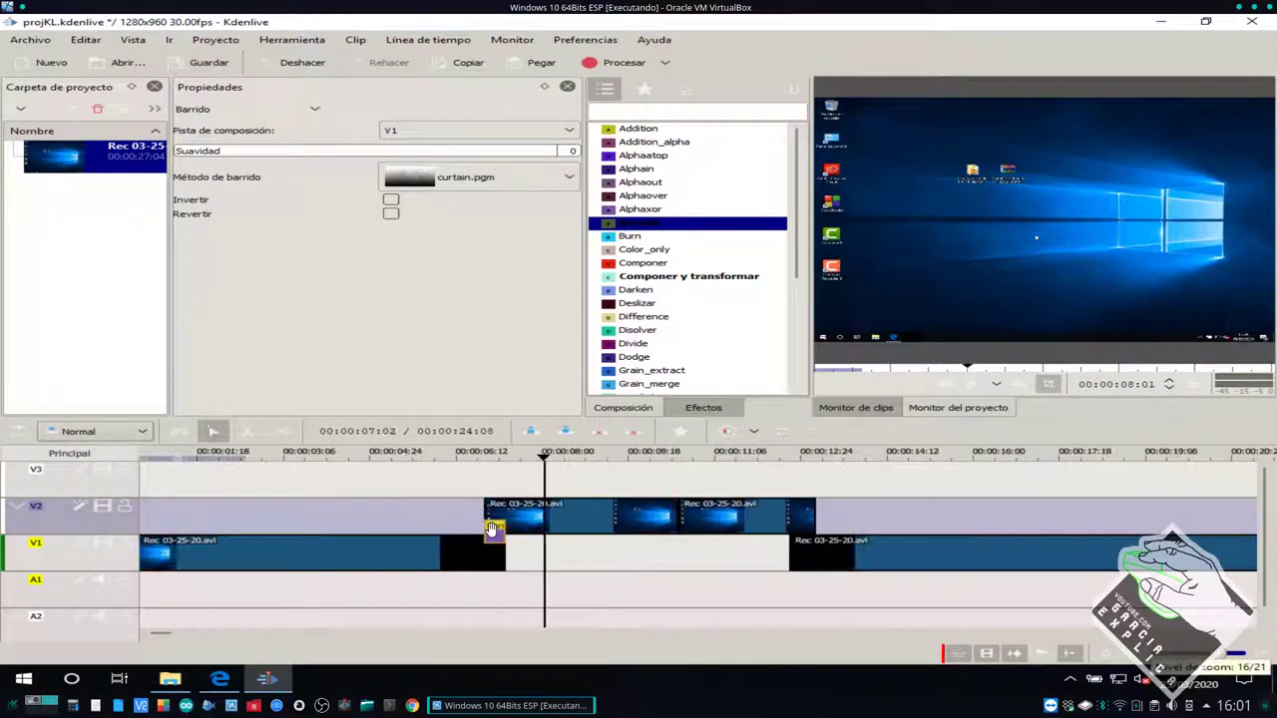
scroll(496, 531, "down", 2)
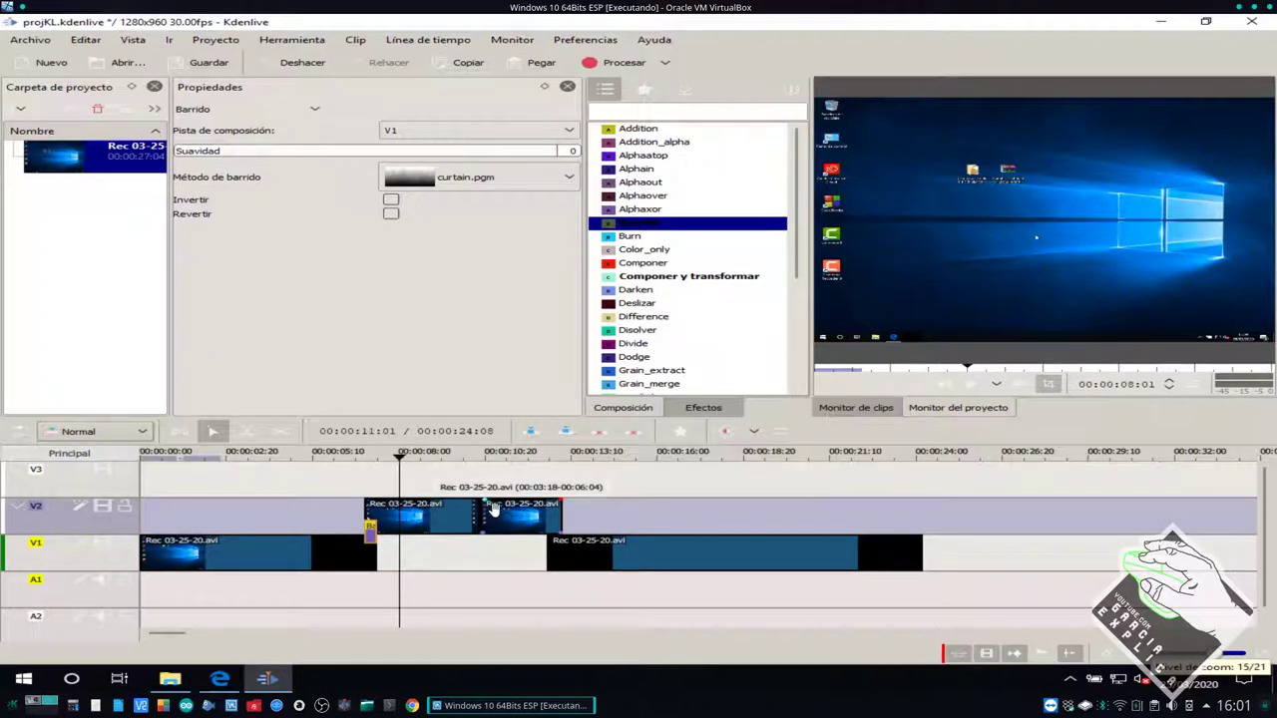
left_click(689, 409)
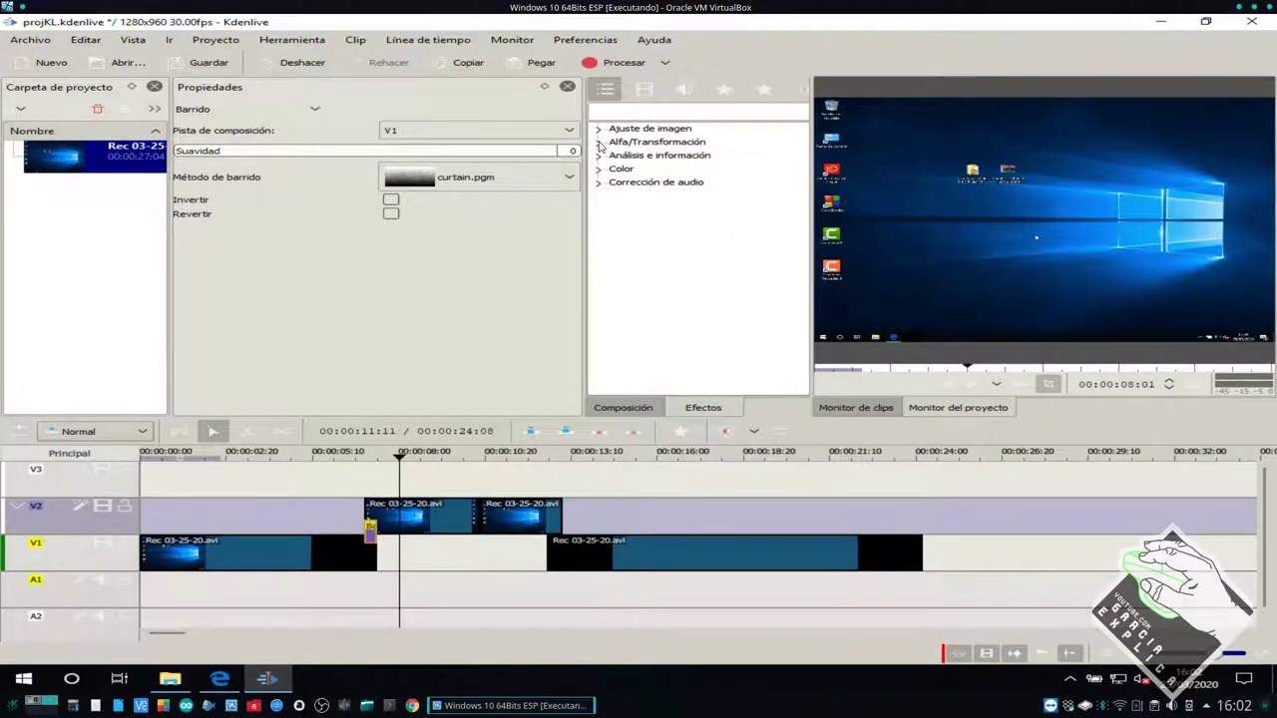
left_click(598, 143)
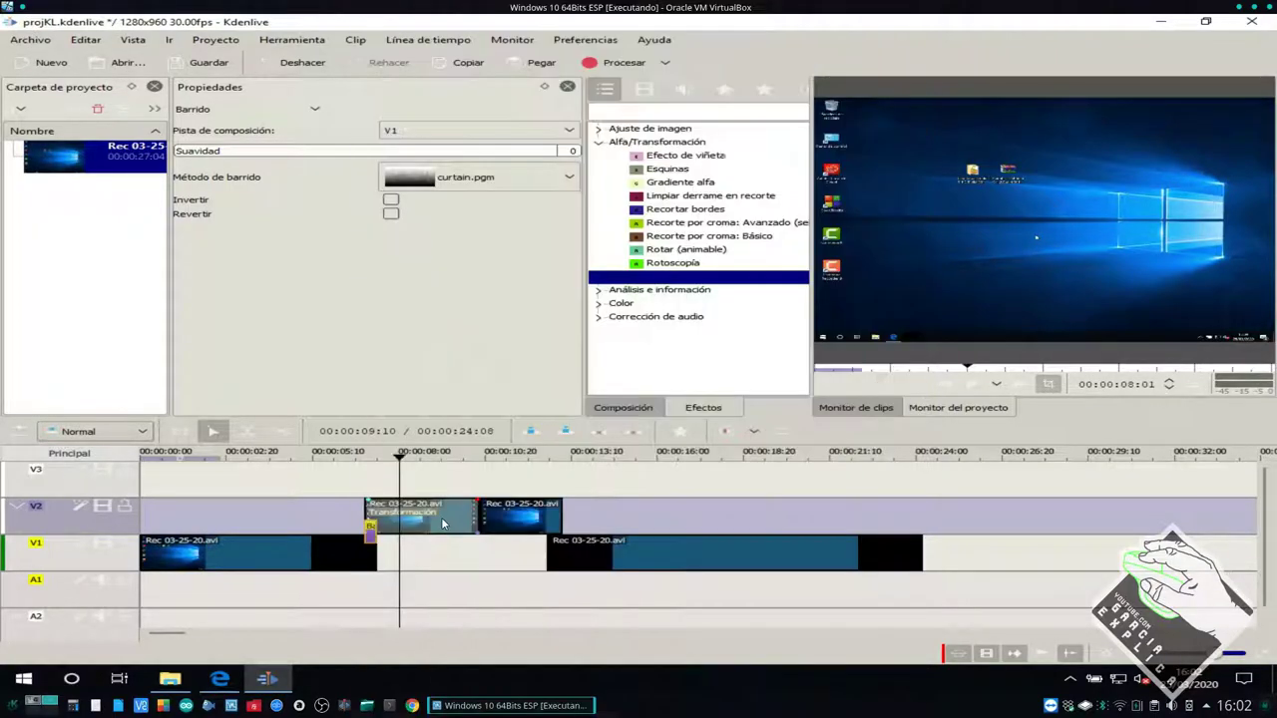
left_click(449, 512)
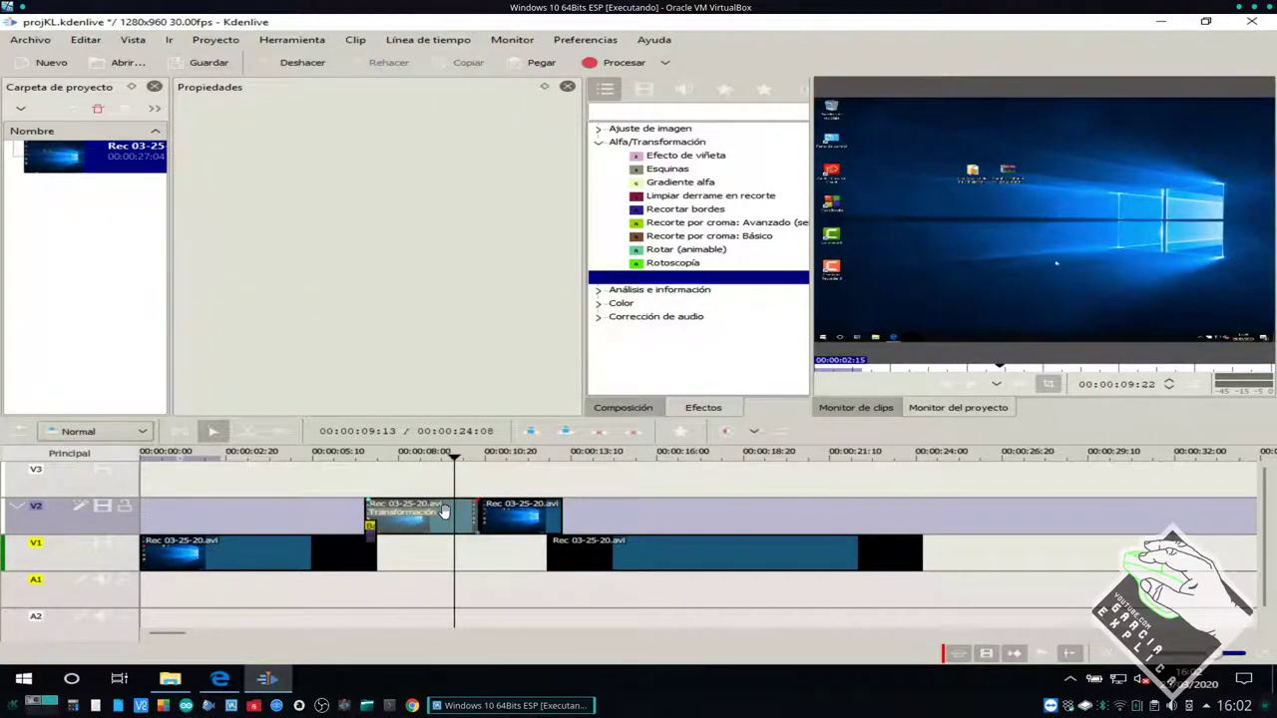
left_click(421, 519)
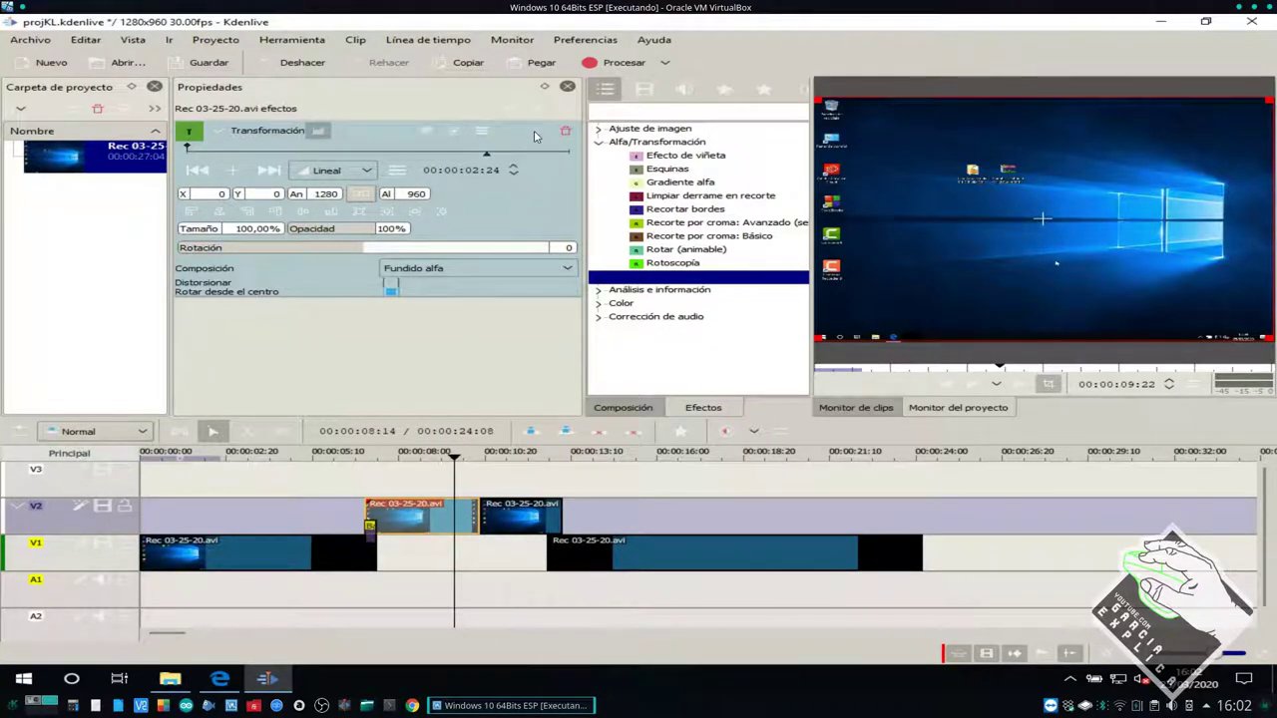
- Remove the Transformación effect from the first V2 clip and select the first V1 clip
left_click(565, 133)
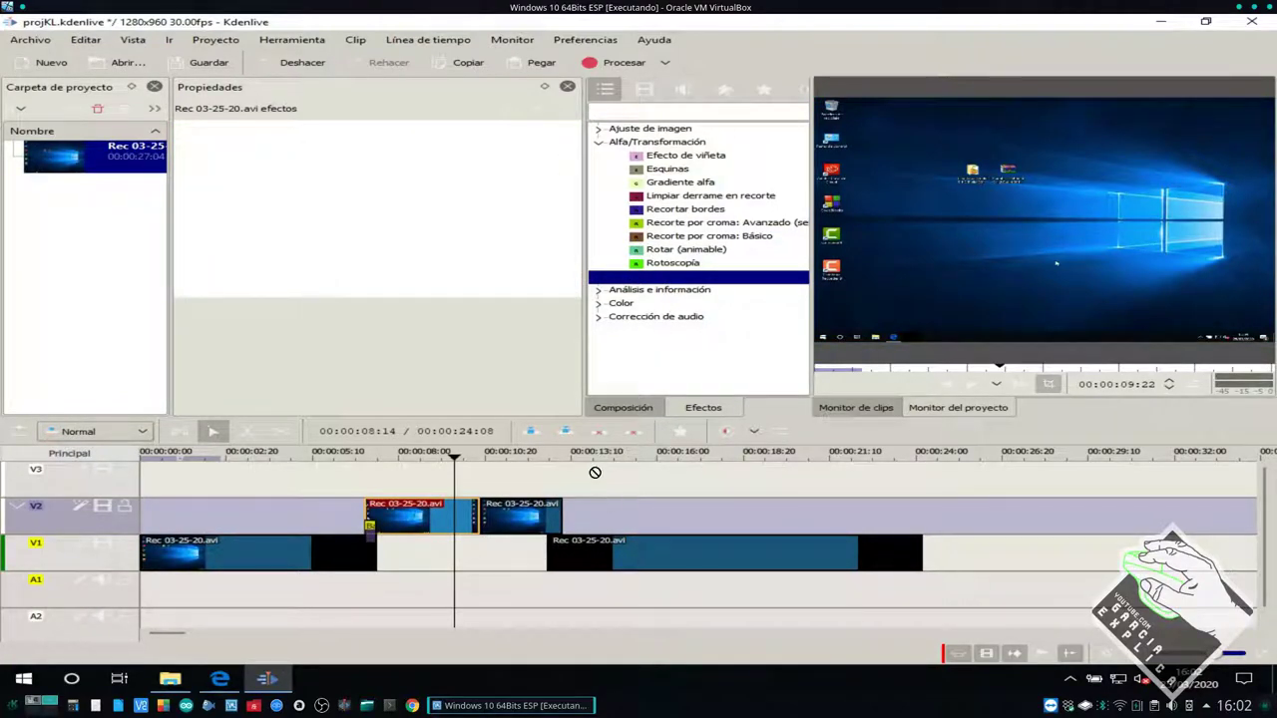
left_click(328, 546)
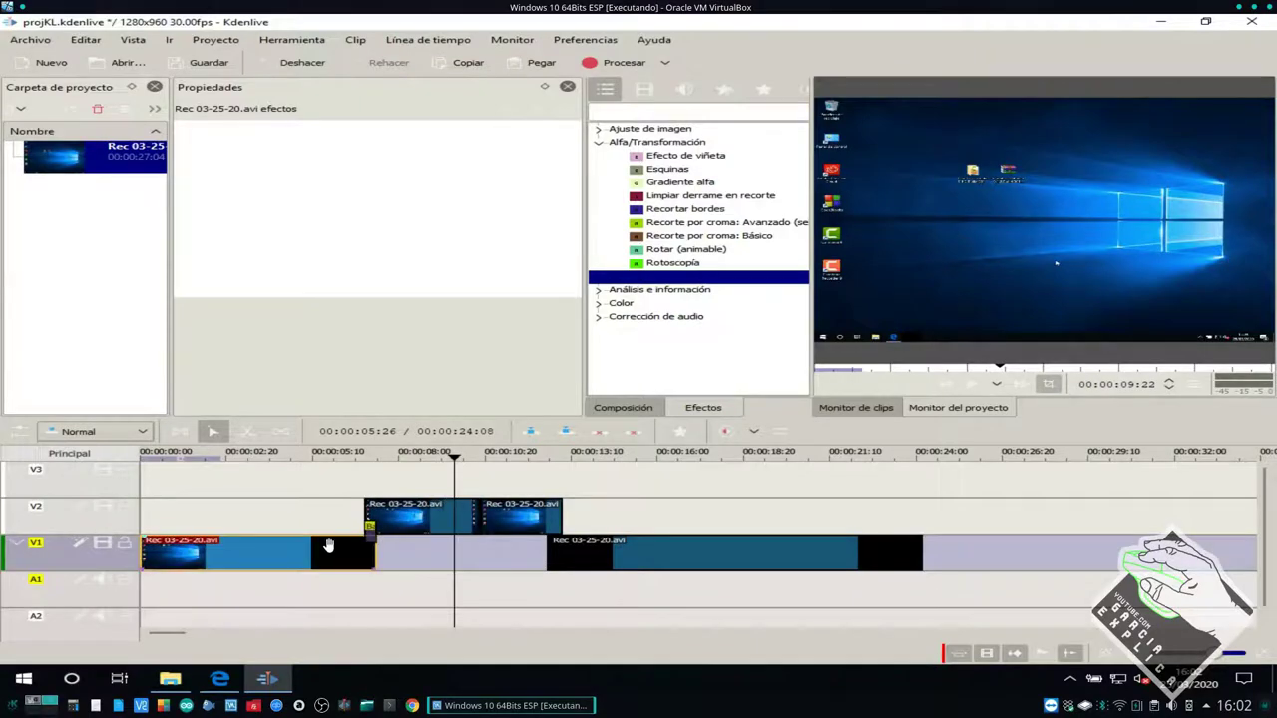
- Delete all the clips and the transition from timeline tracks V1 and V2
key("Delete")
left_click(419, 516)
key("Delete")
left_click(555, 546)
key("Delete")
left_click(539, 522)
key("Delete")
left_click(371, 531)
key("Delete")
- Place Rec 03-25-20.avi at the start of track V1 and apply the Transformación effect to it
left_click_drag(96, 157, 161, 549)
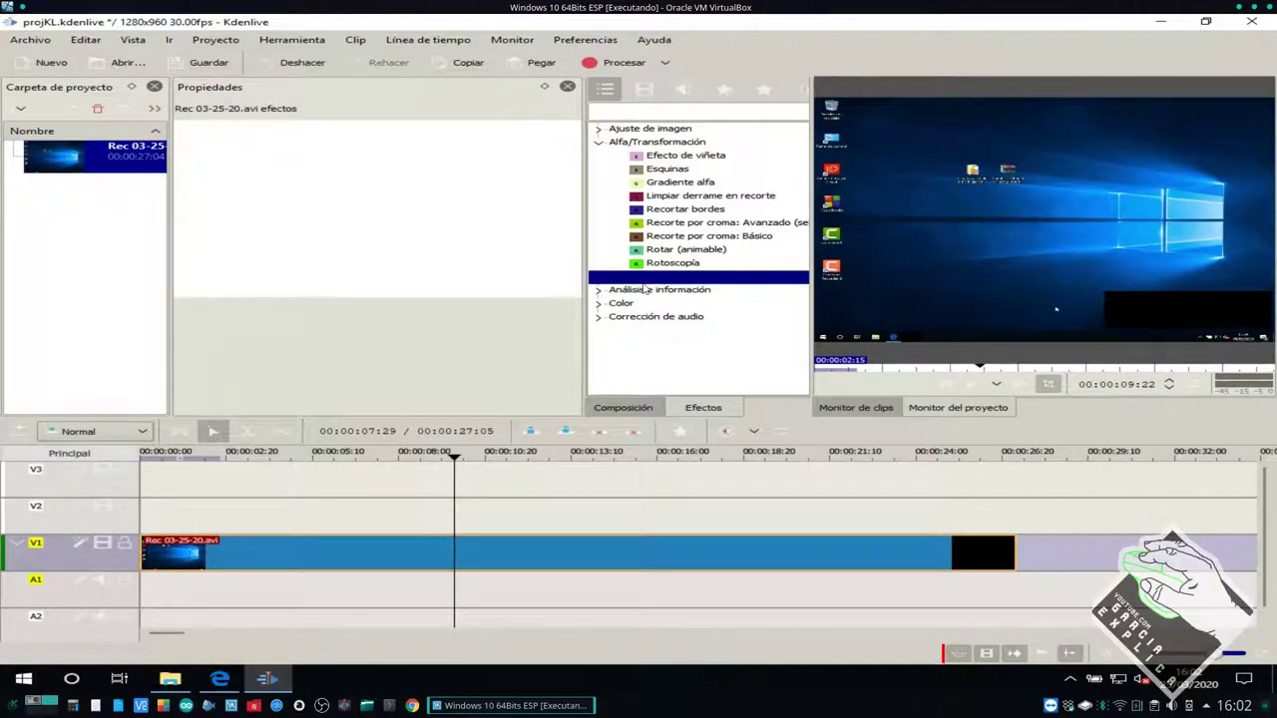
left_click_drag(395, 553, 394, 553)
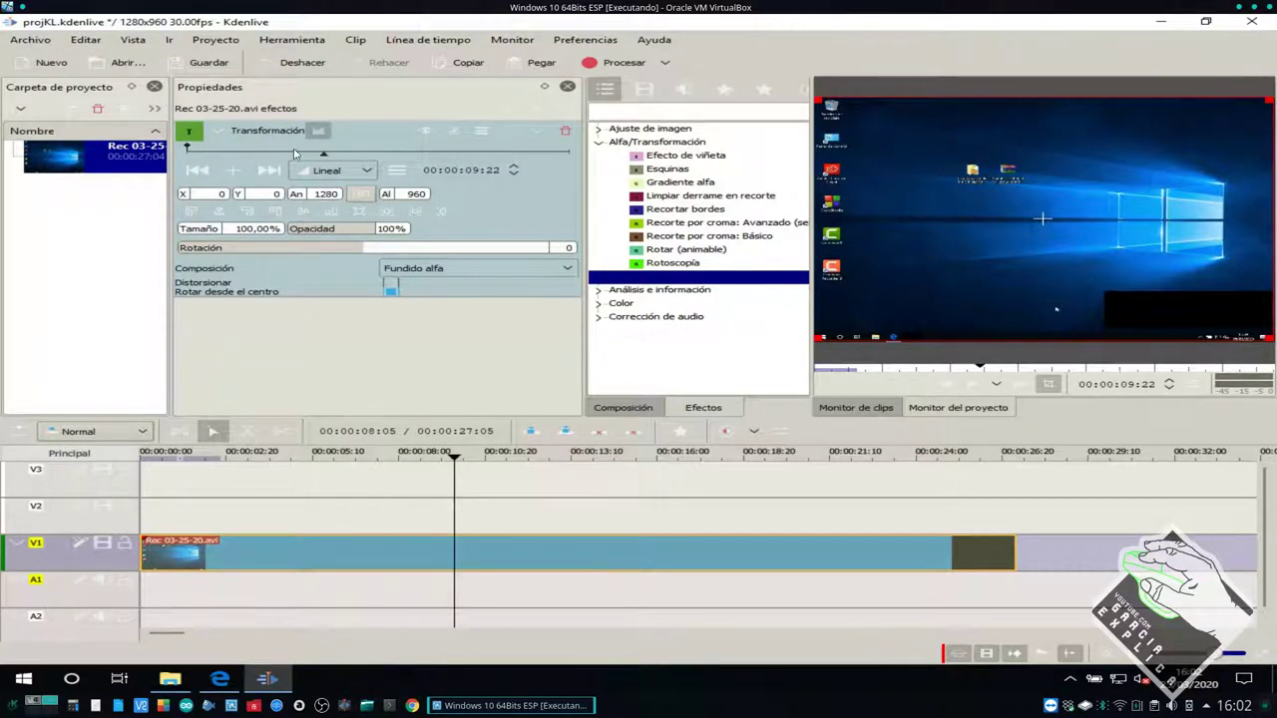
left_click_drag(368, 155, 388, 155)
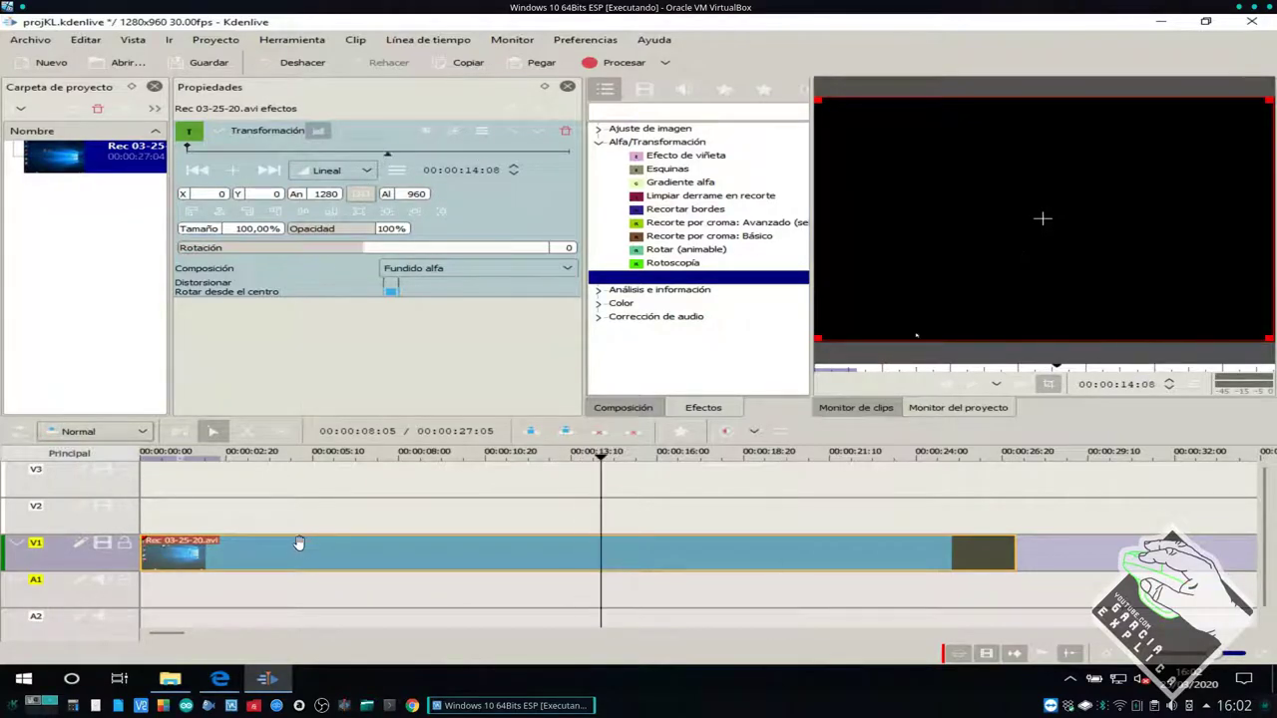
- Add keyframes at 00:00:03:04 and 00:00:03:24 to the V1 clip's Transformación effect
left_click(297, 519)
left_click(562, 504)
left_click(696, 504)
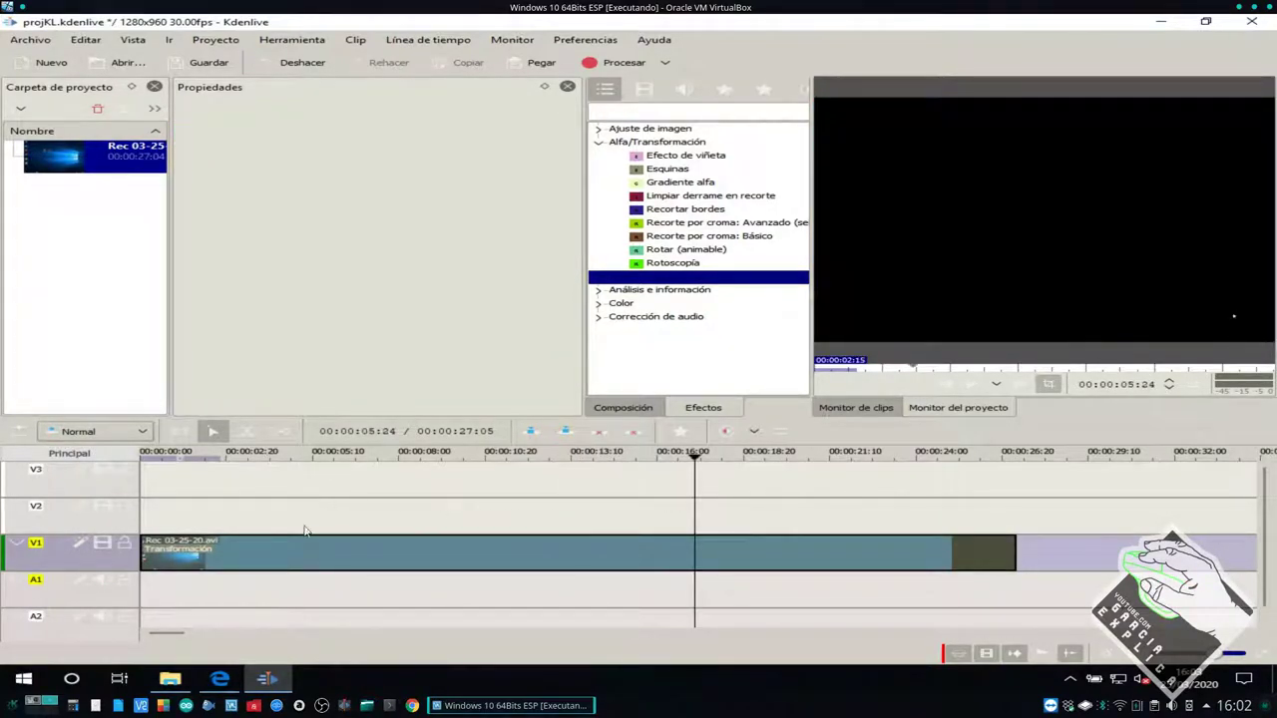
left_click(327, 513)
left_click(237, 559)
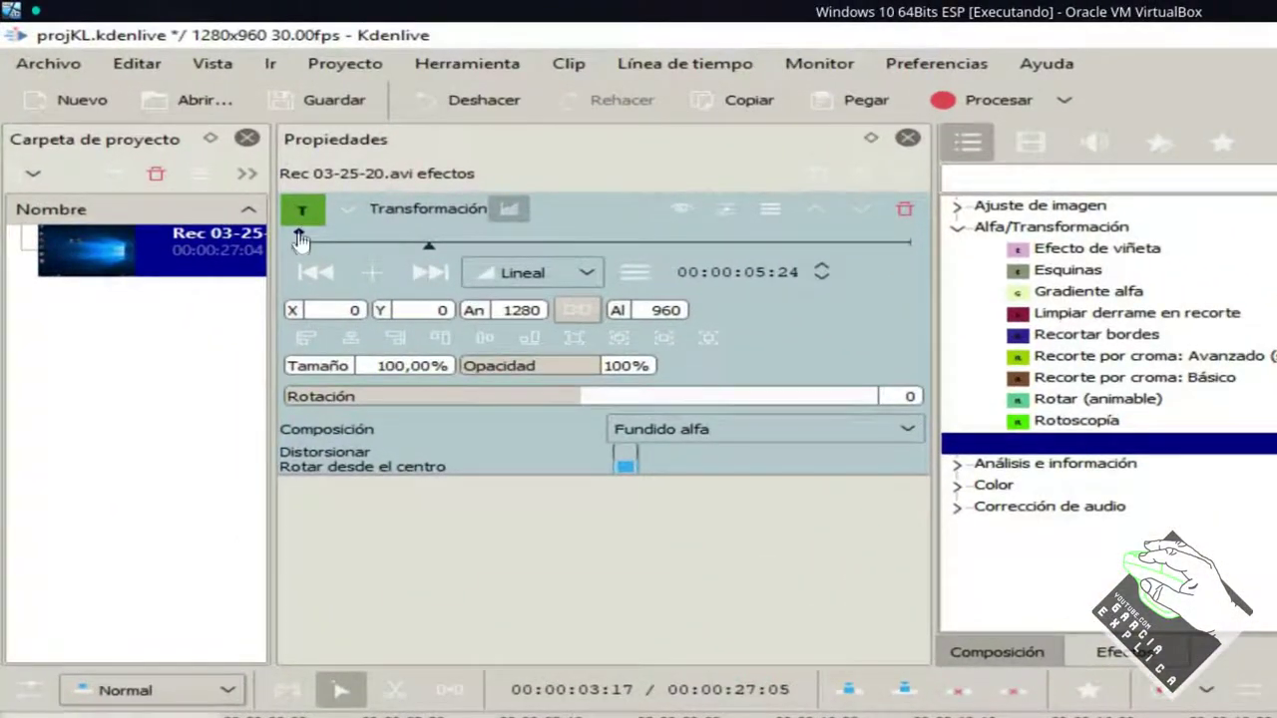
left_click(299, 240)
left_click(352, 315)
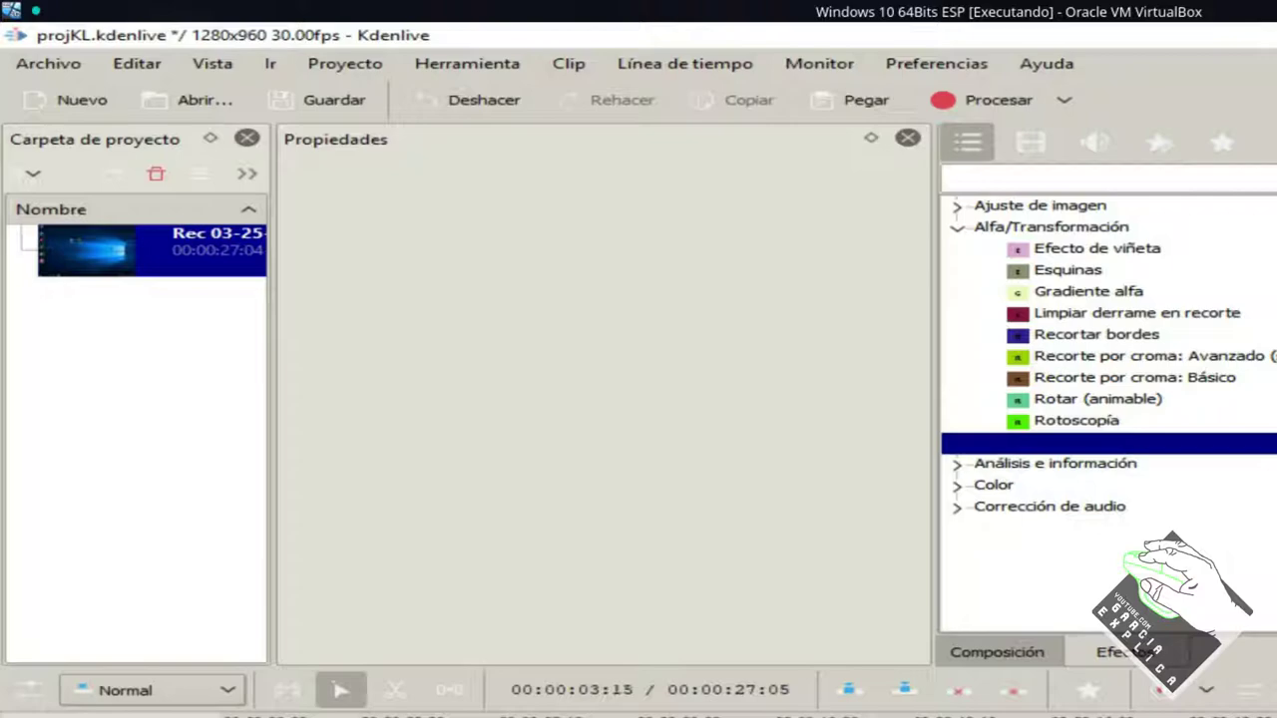
left_click(368, 271)
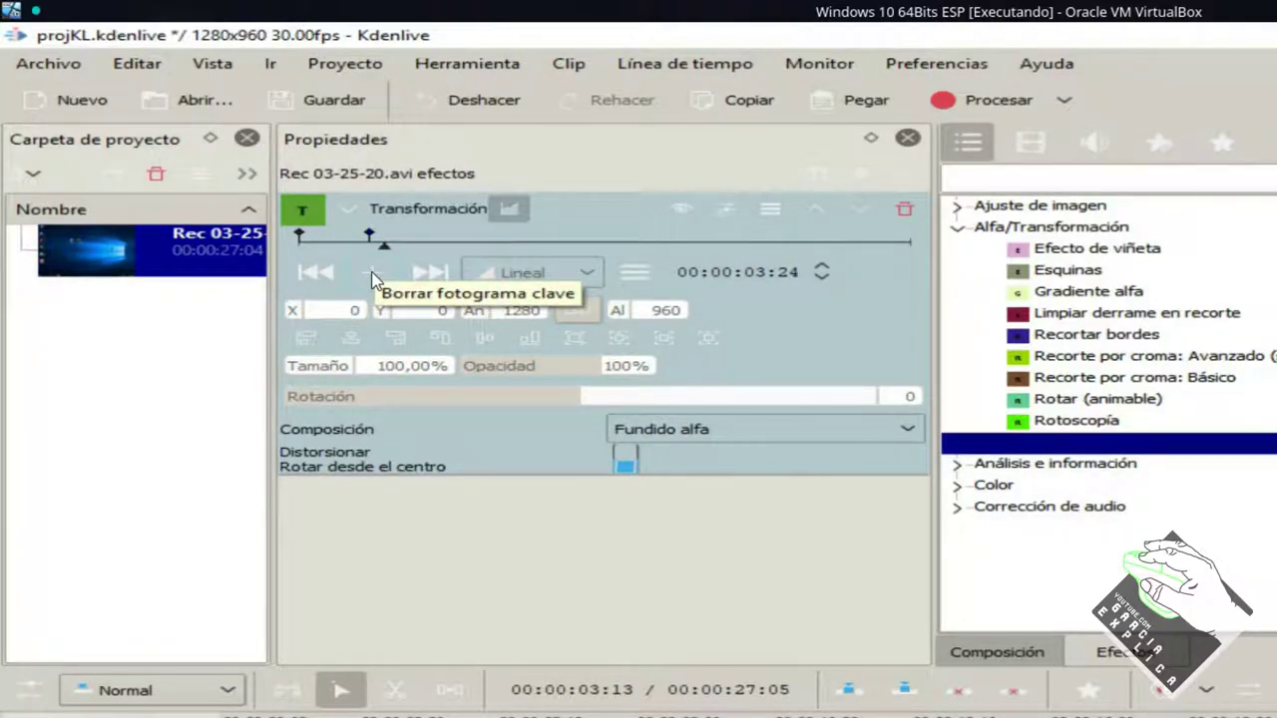
left_click(374, 277)
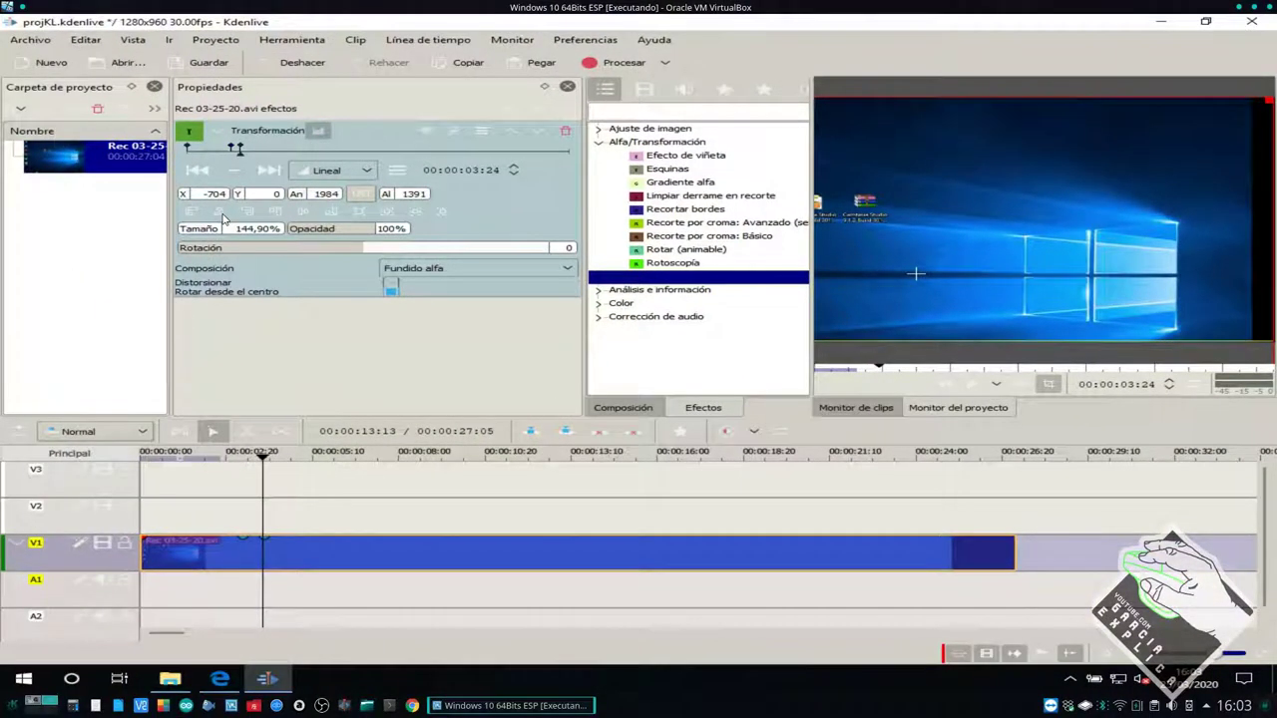
- At the 00:00:03:24 keyframe, center the enlarged image and move it in the monitor to about X -257, Y -13
left_click(199, 216)
left_click(303, 213)
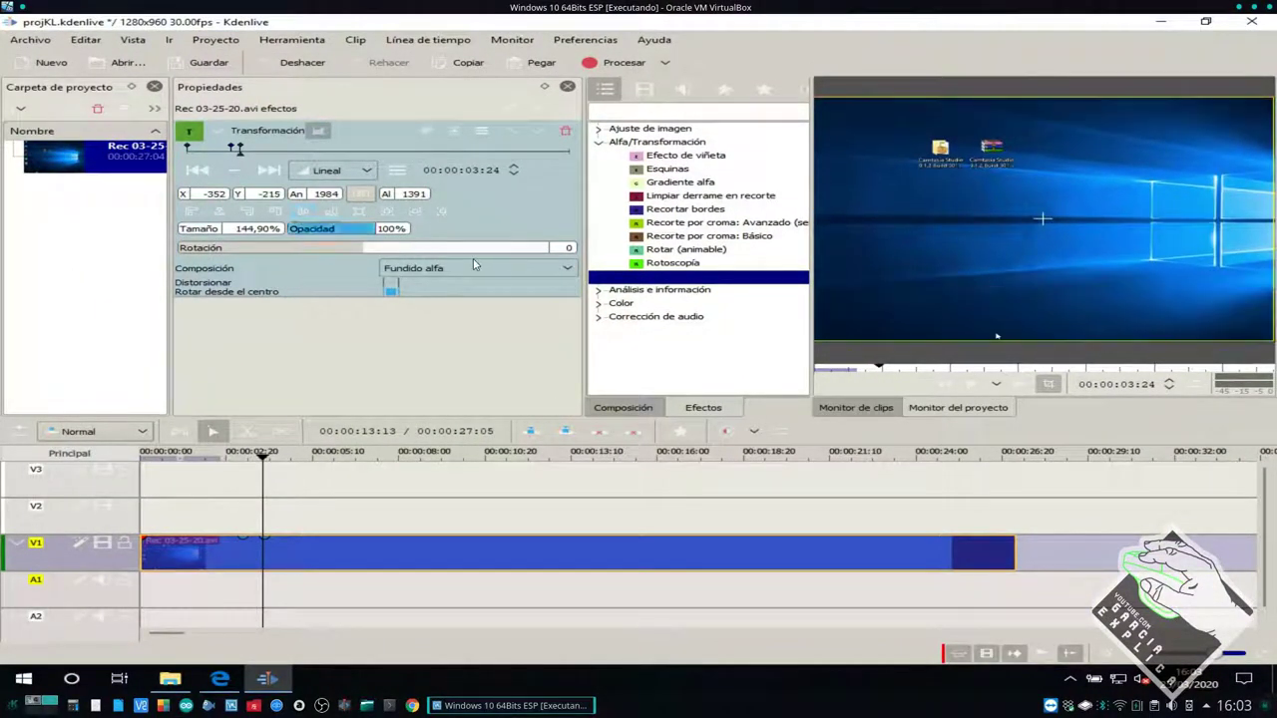
left_click_drag(1044, 218, 1078, 268)
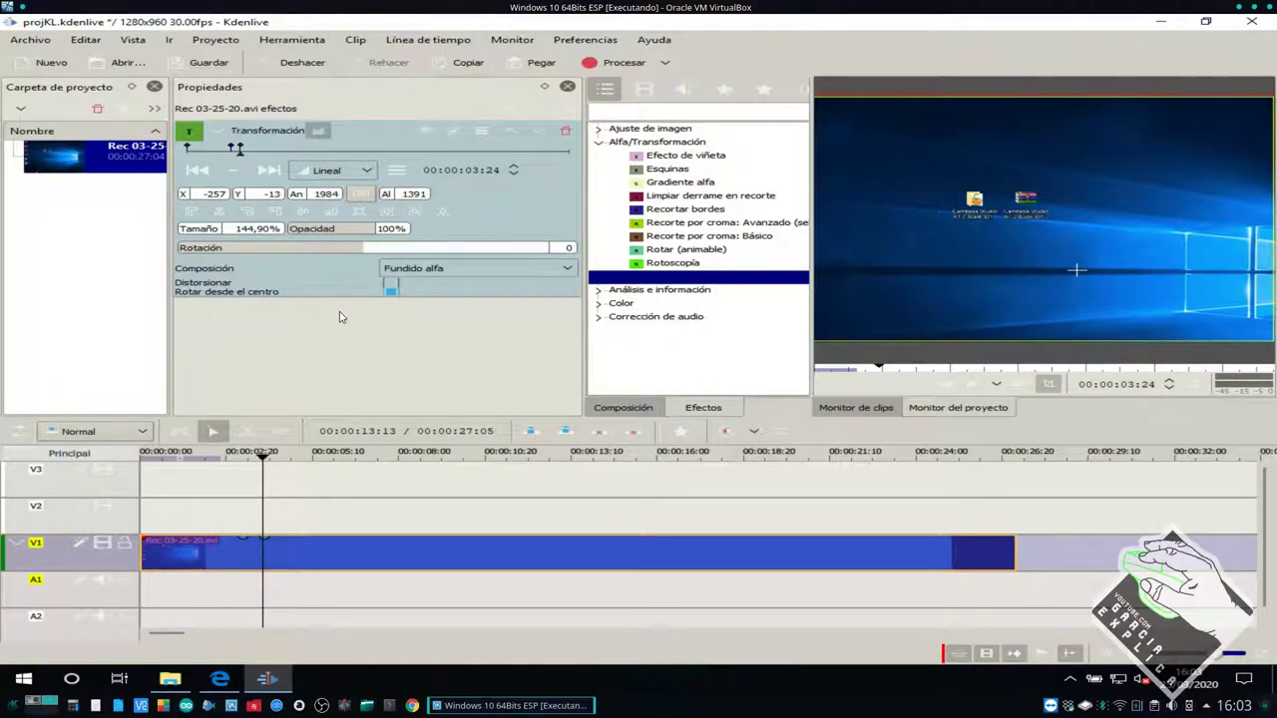
- Add two more Transformación keyframes at 00:00:09:16 and 00:00:10:06
key("space")
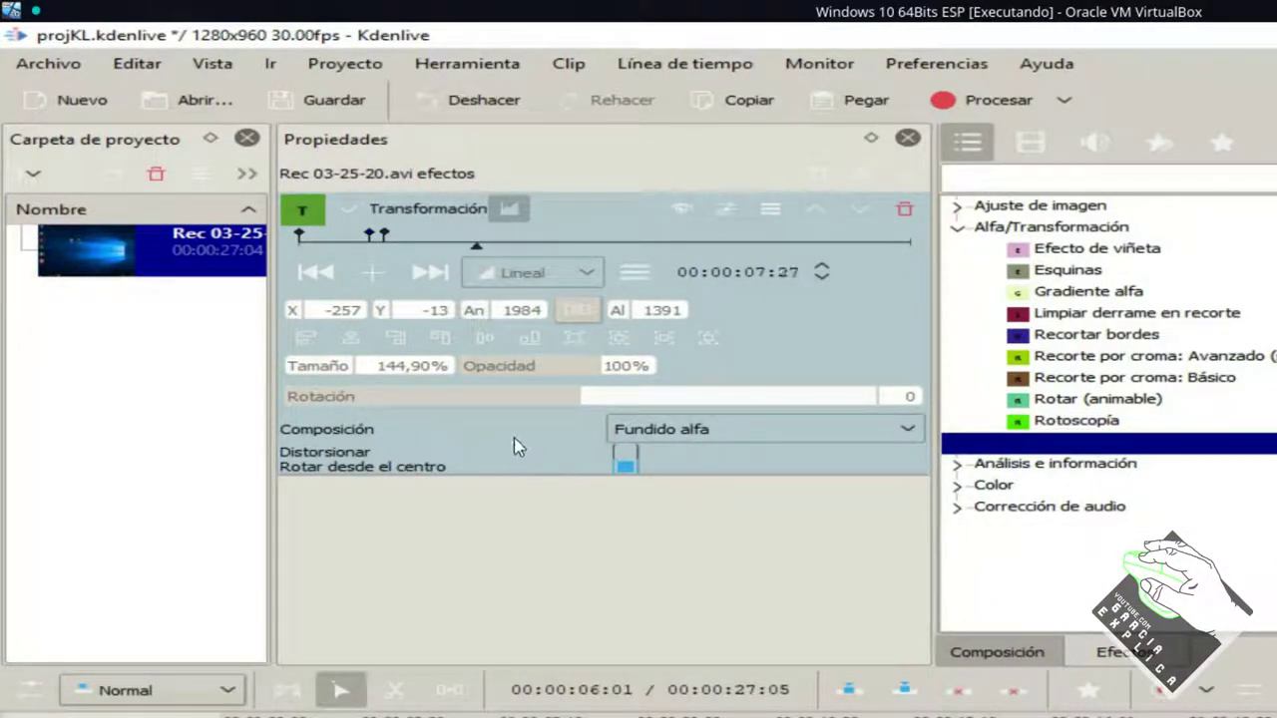
left_click(369, 276)
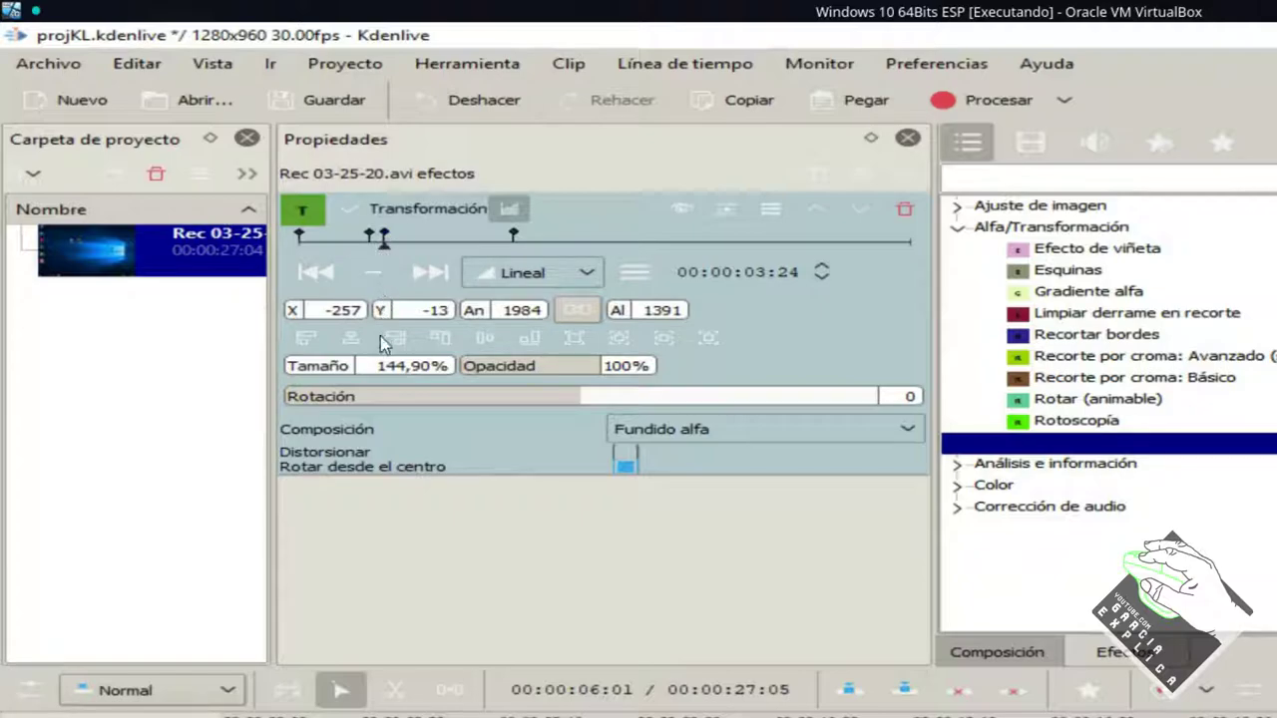
left_click(514, 237)
left_click(376, 276)
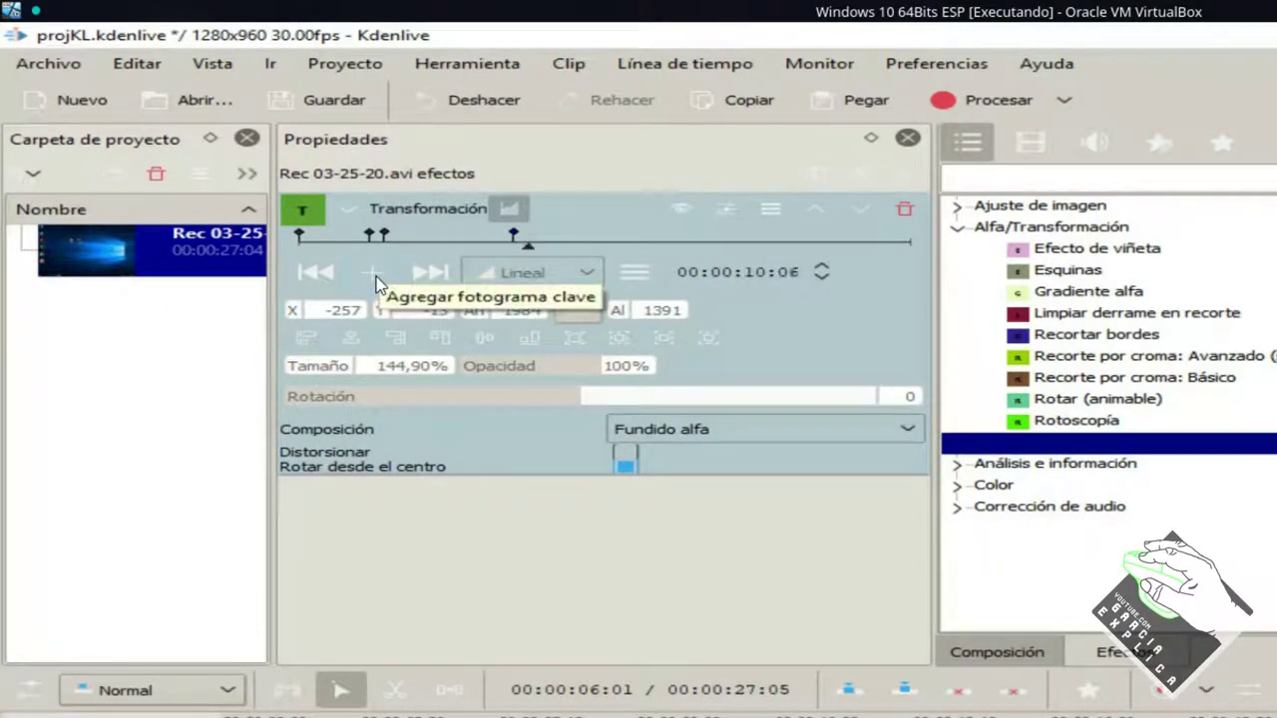
left_click(367, 268)
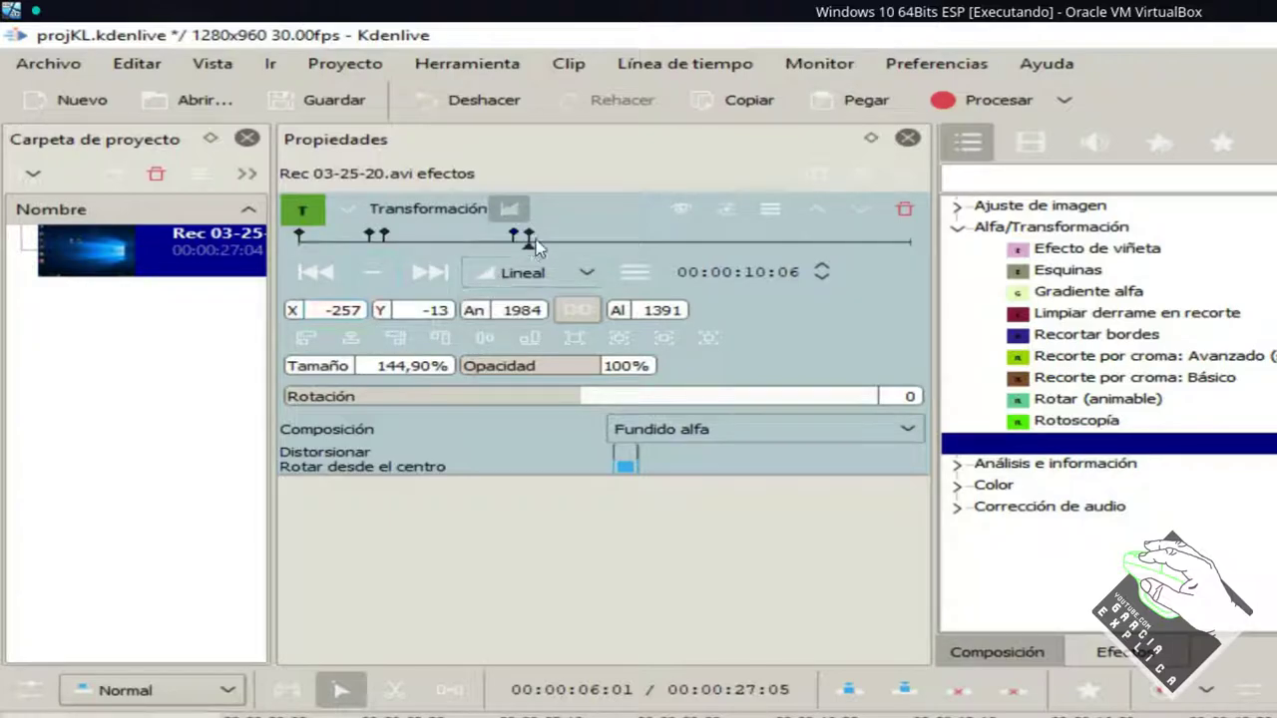
- At the 00:00:10:06 keyframe, set Tamaño to 100% and both X and Y to 0
left_click(373, 363)
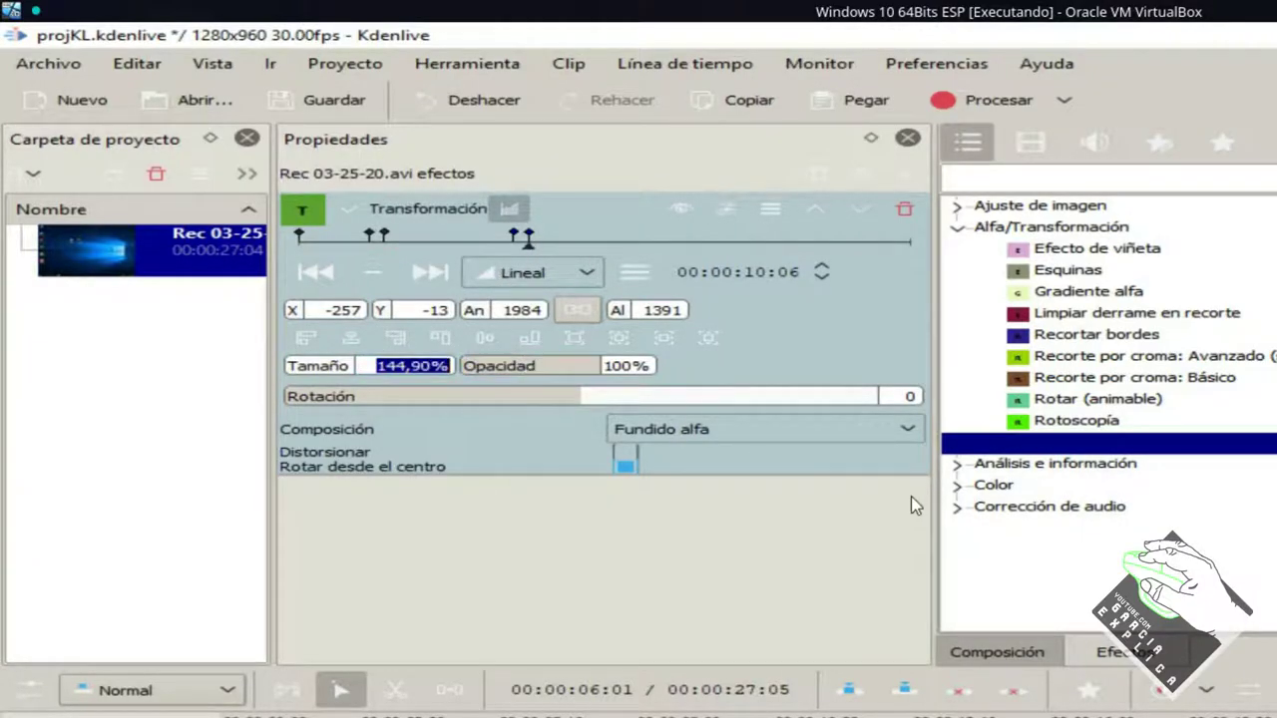
type("100")
key("Return")
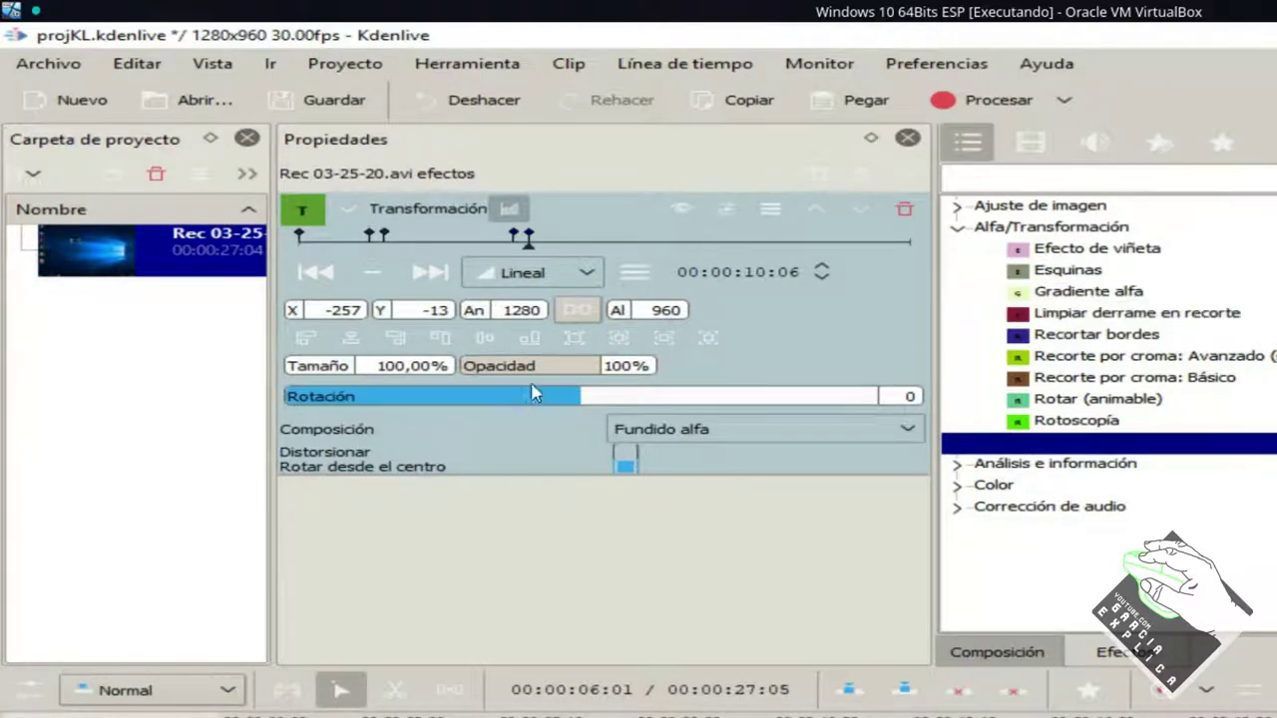
left_click(324, 310)
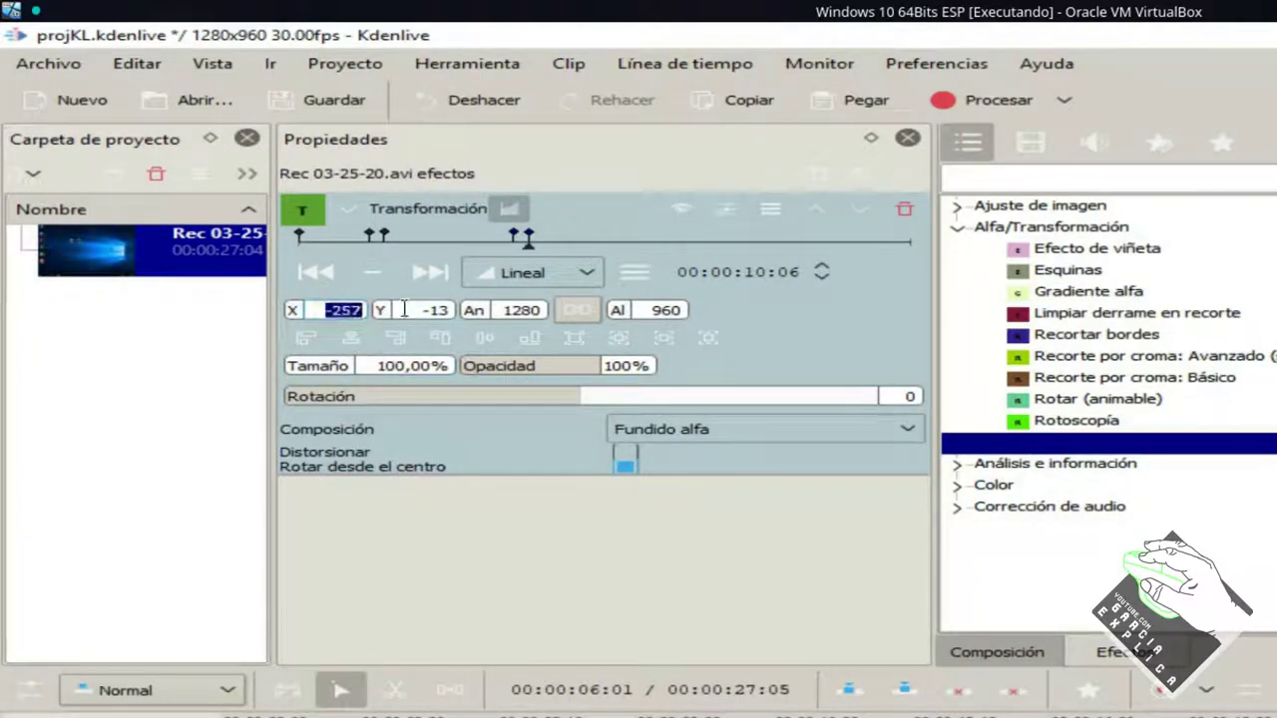
type("0")
key("Tab")
type("0")
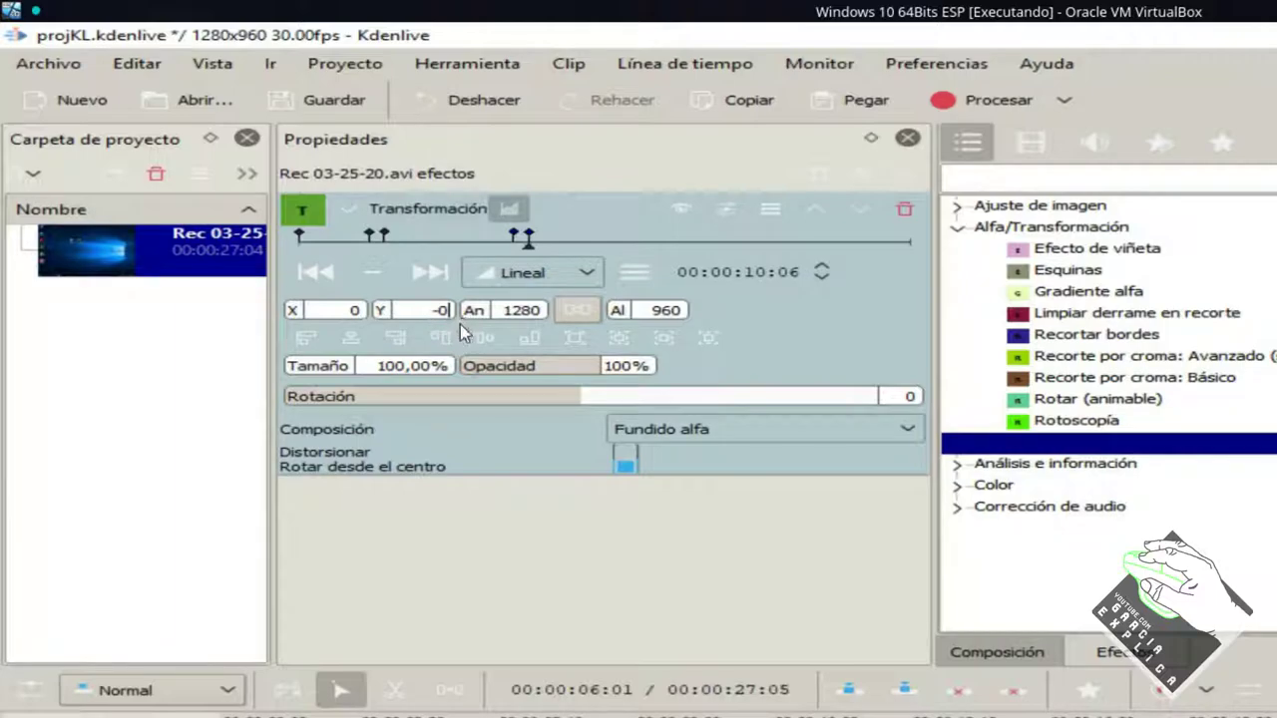
key("Return")
- Review the zoom animation and check the Transformación values at the 00:00:03:04, 00:00:03:24 and 00:00:09:16 keyframes
left_click(291, 715)
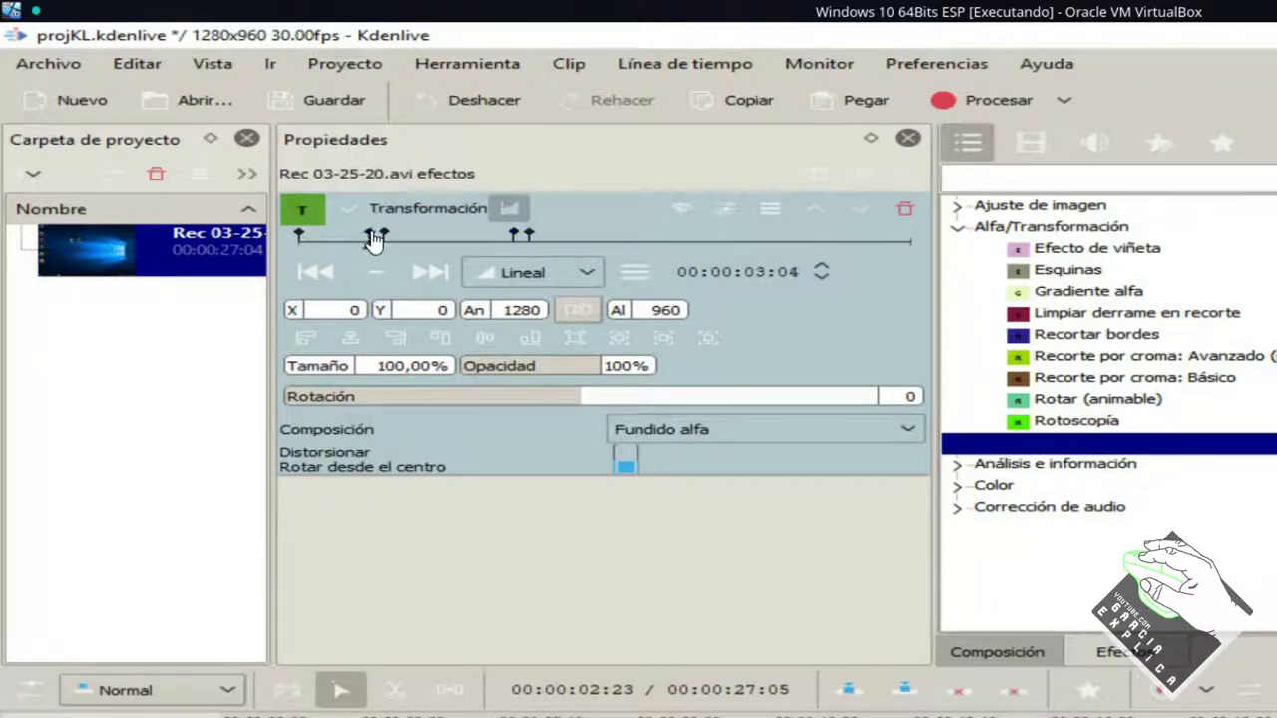
left_click(370, 235)
left_click(384, 235)
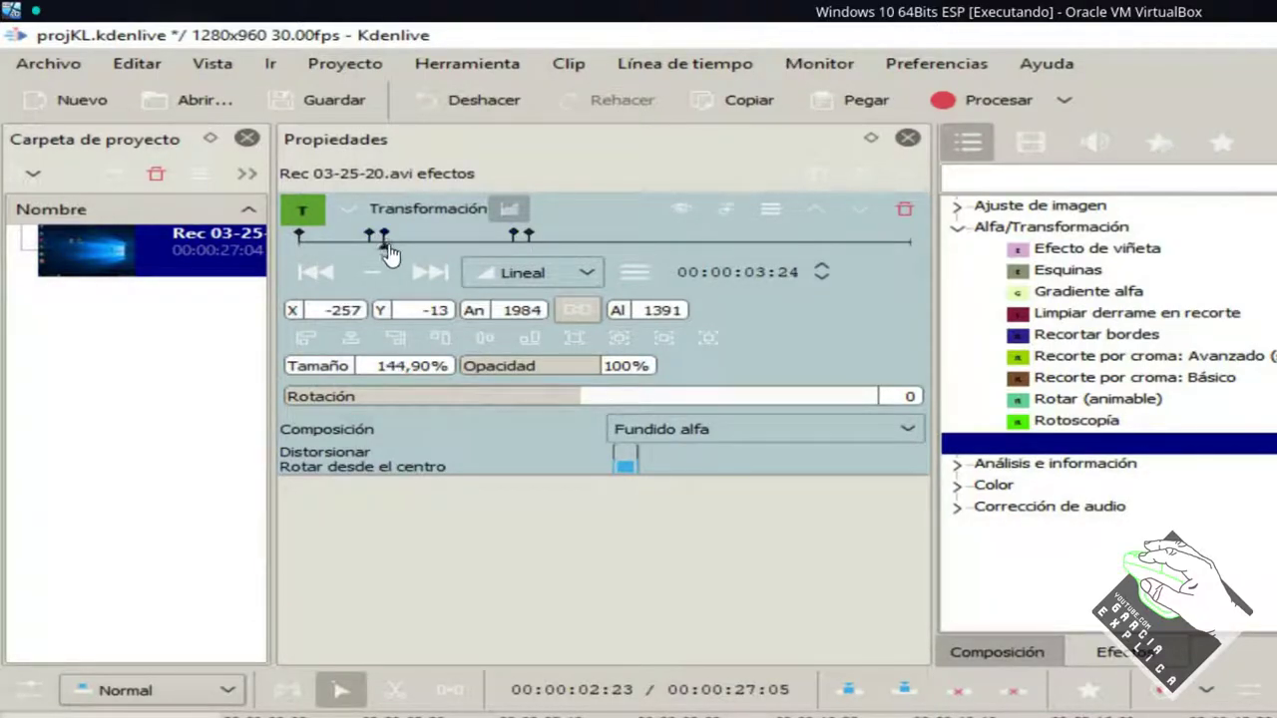
left_click(514, 237)
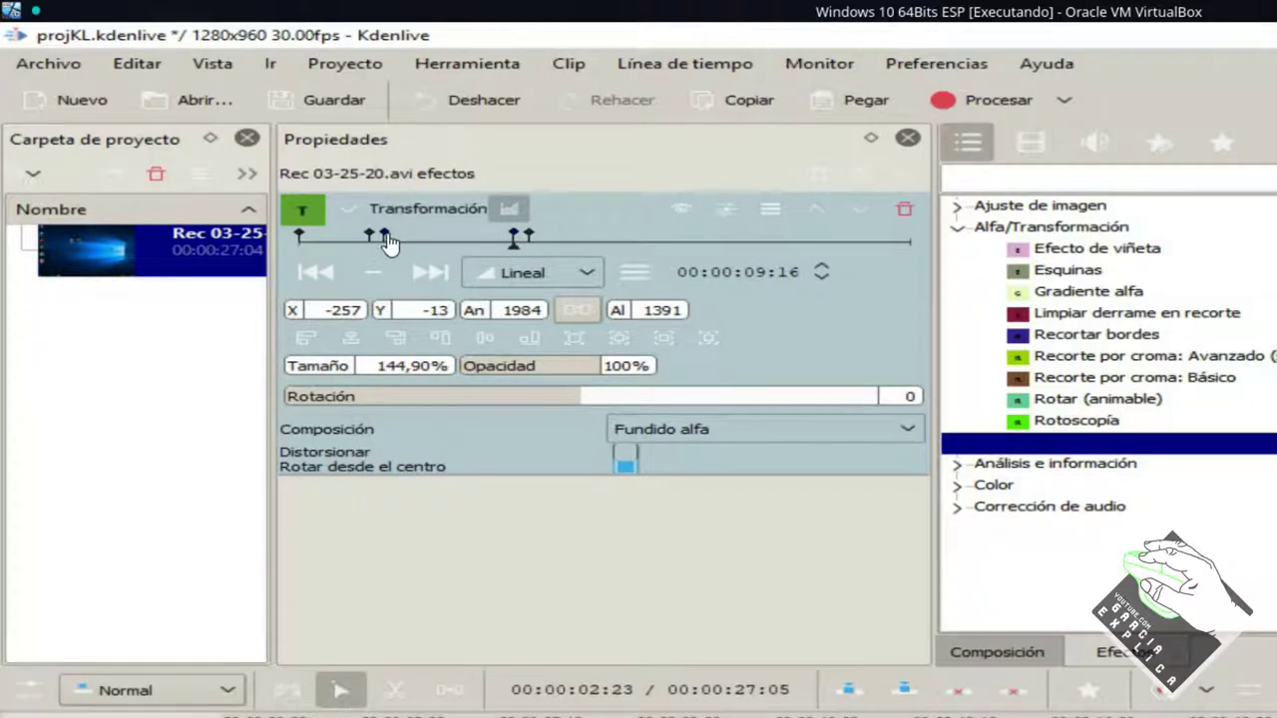
left_click(381, 236)
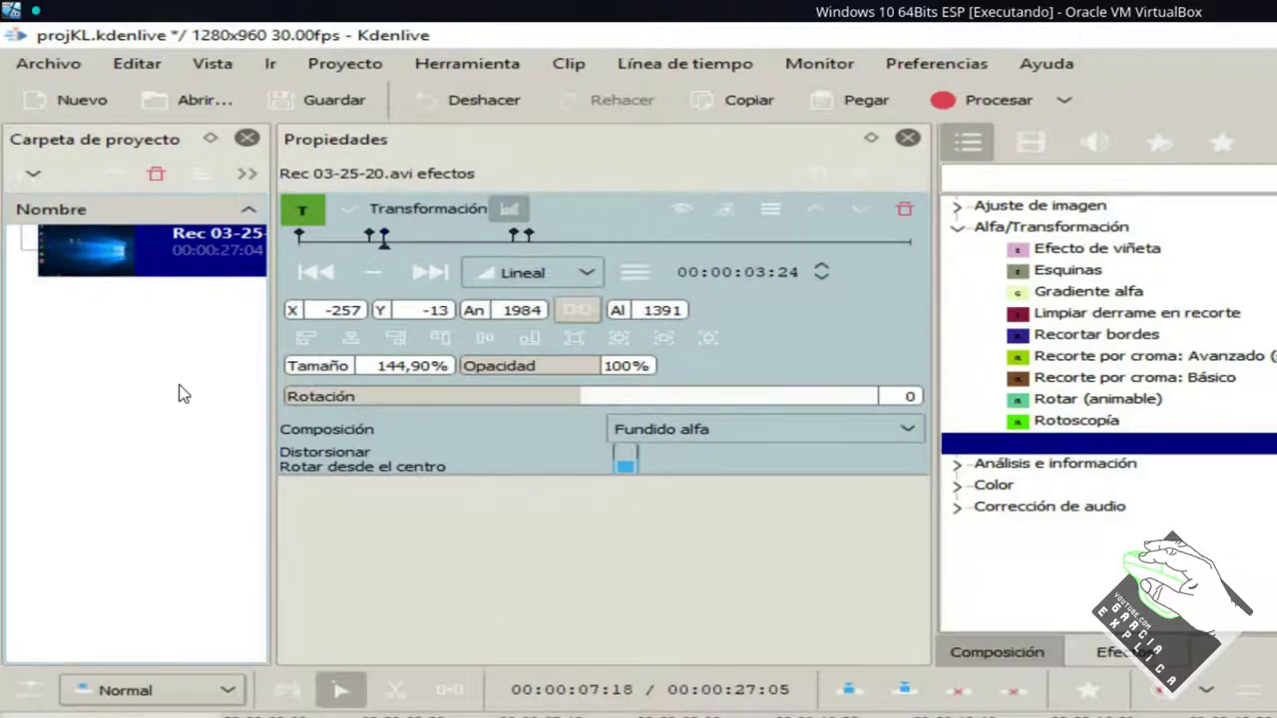
- Start a new title clip and add the text "teste de escrivinhamento !" to its canvas
left_click(36, 177)
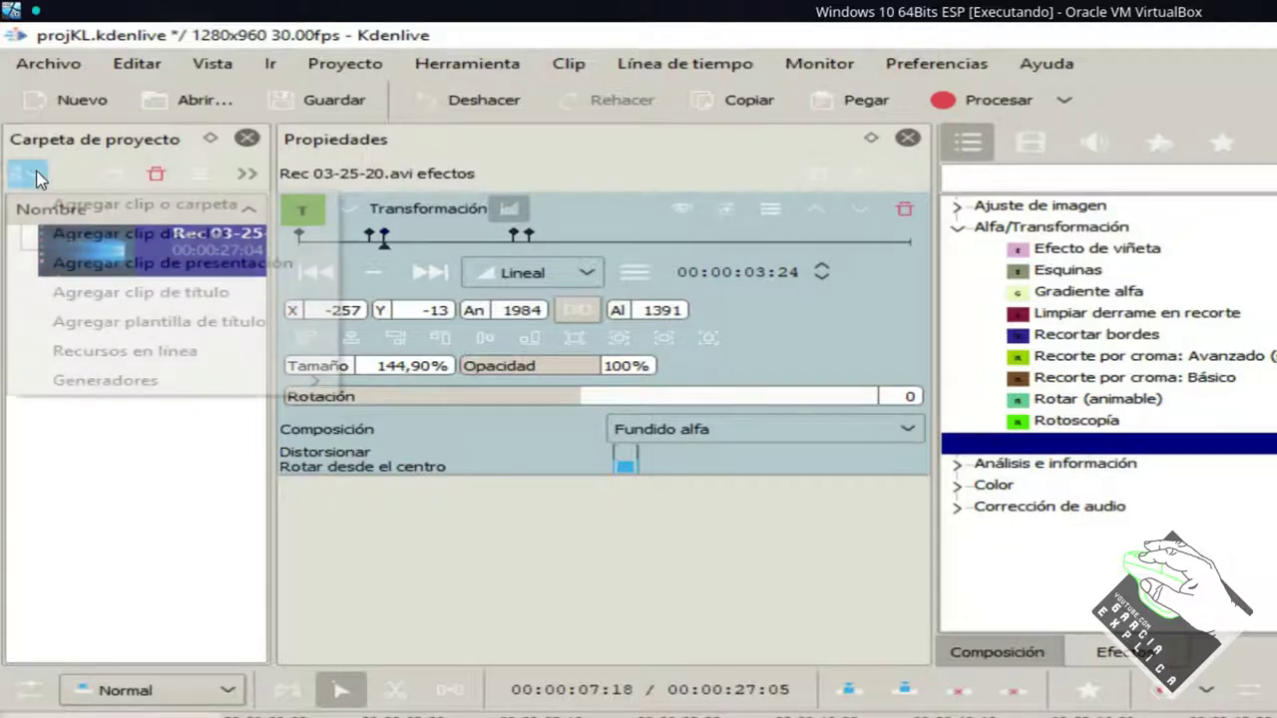
left_click(108, 296)
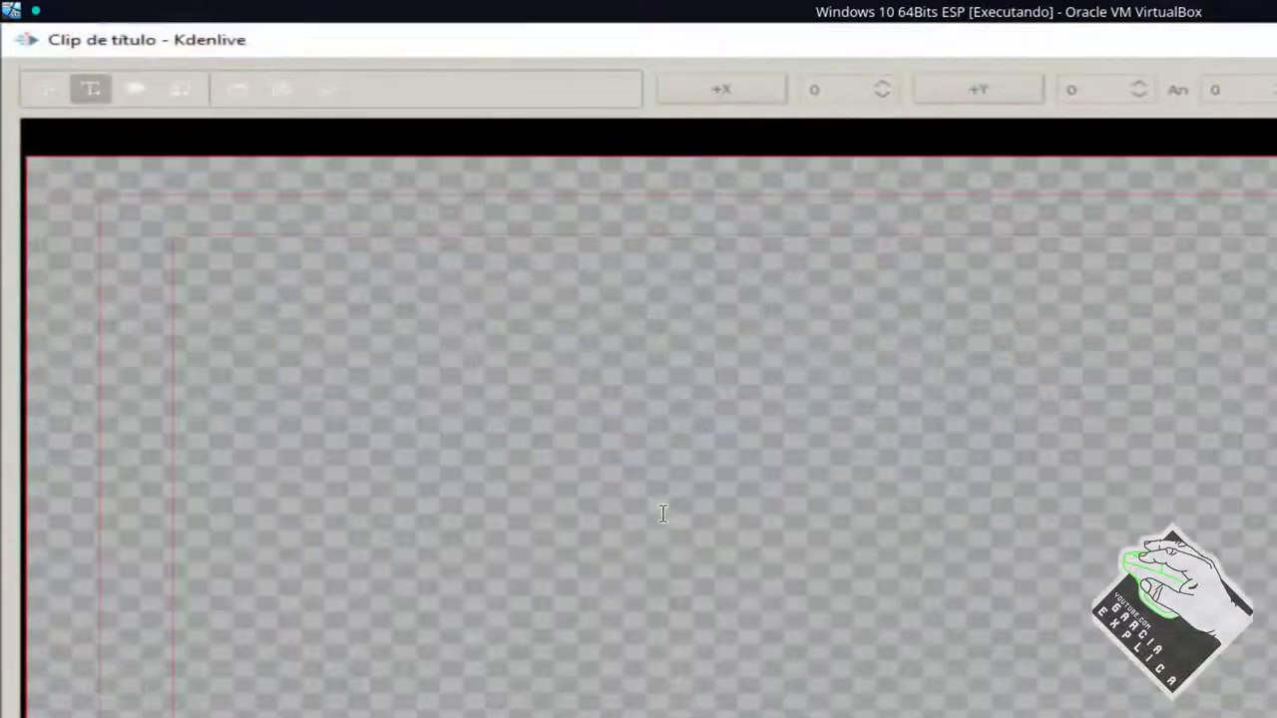
left_click(443, 480)
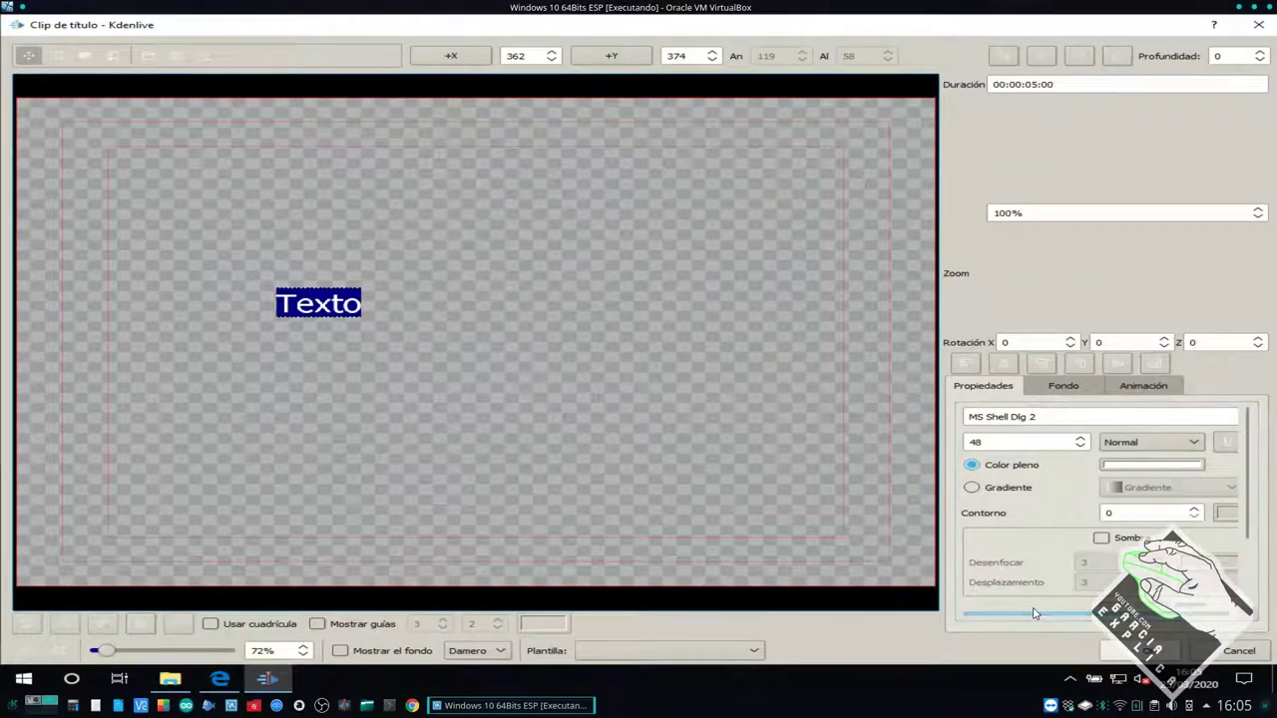
type("kljbdjf")
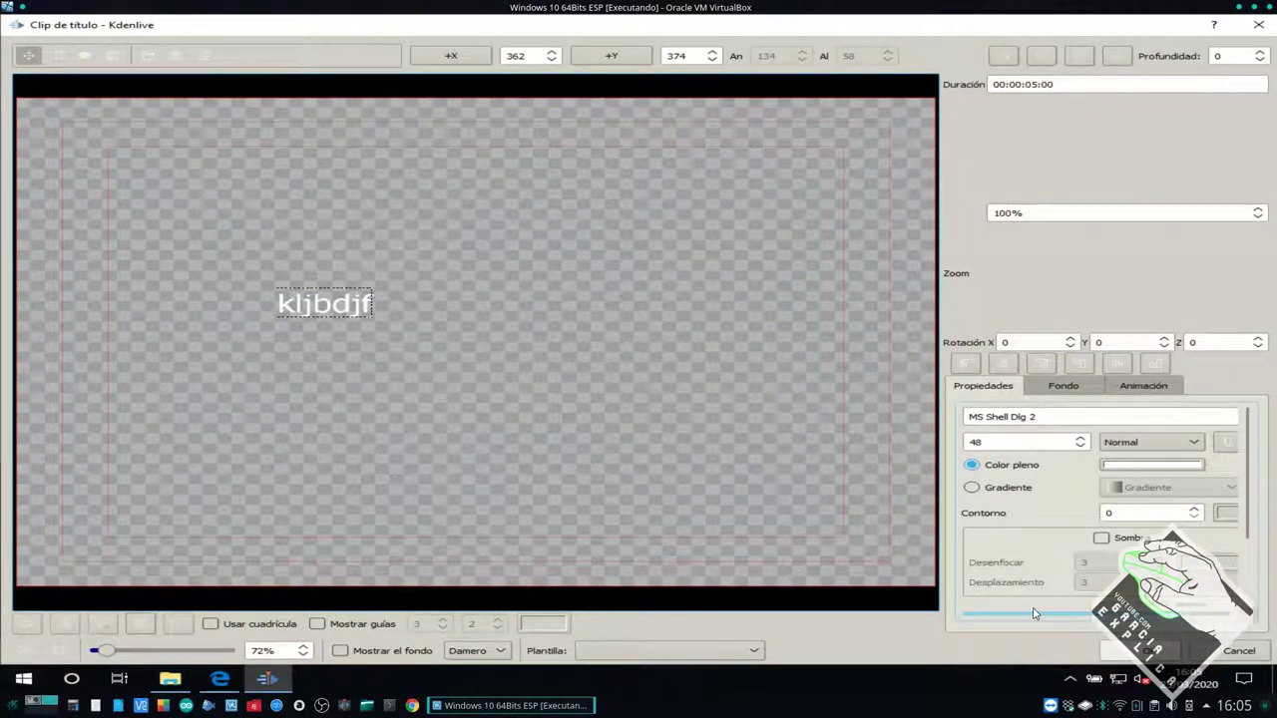
key("ctrl+a")
type("teste")
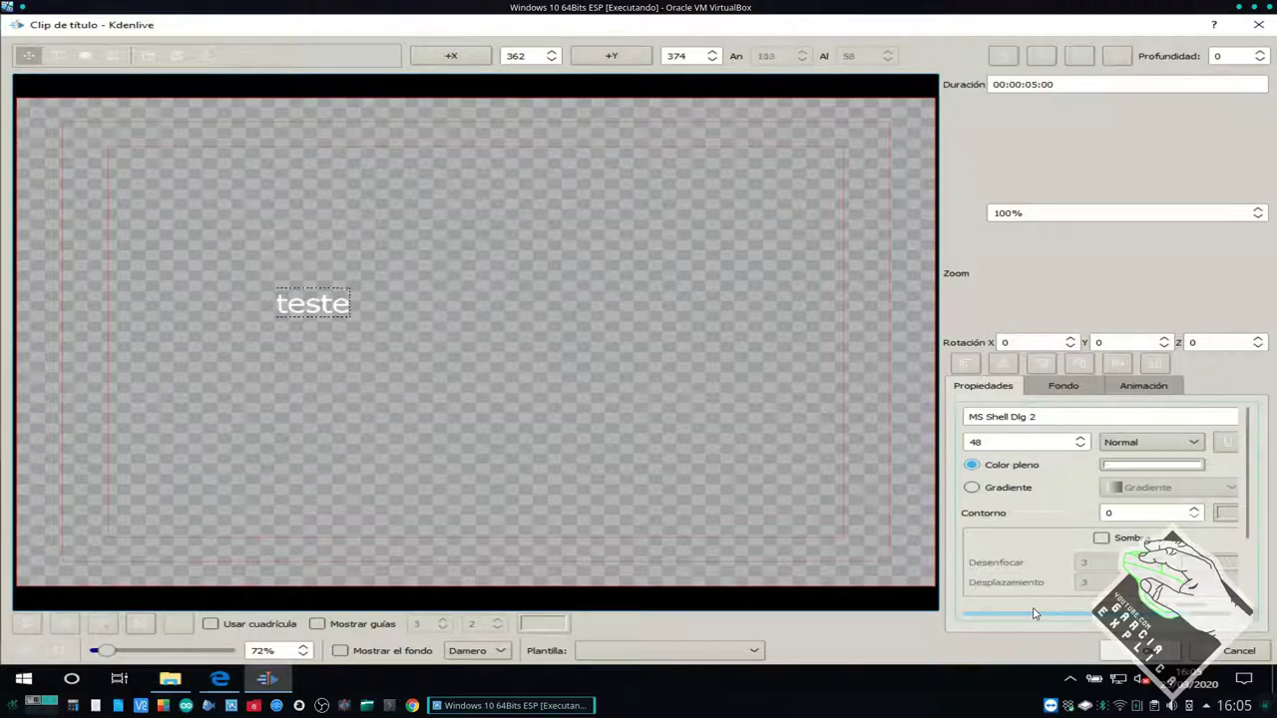
type(" de escr")
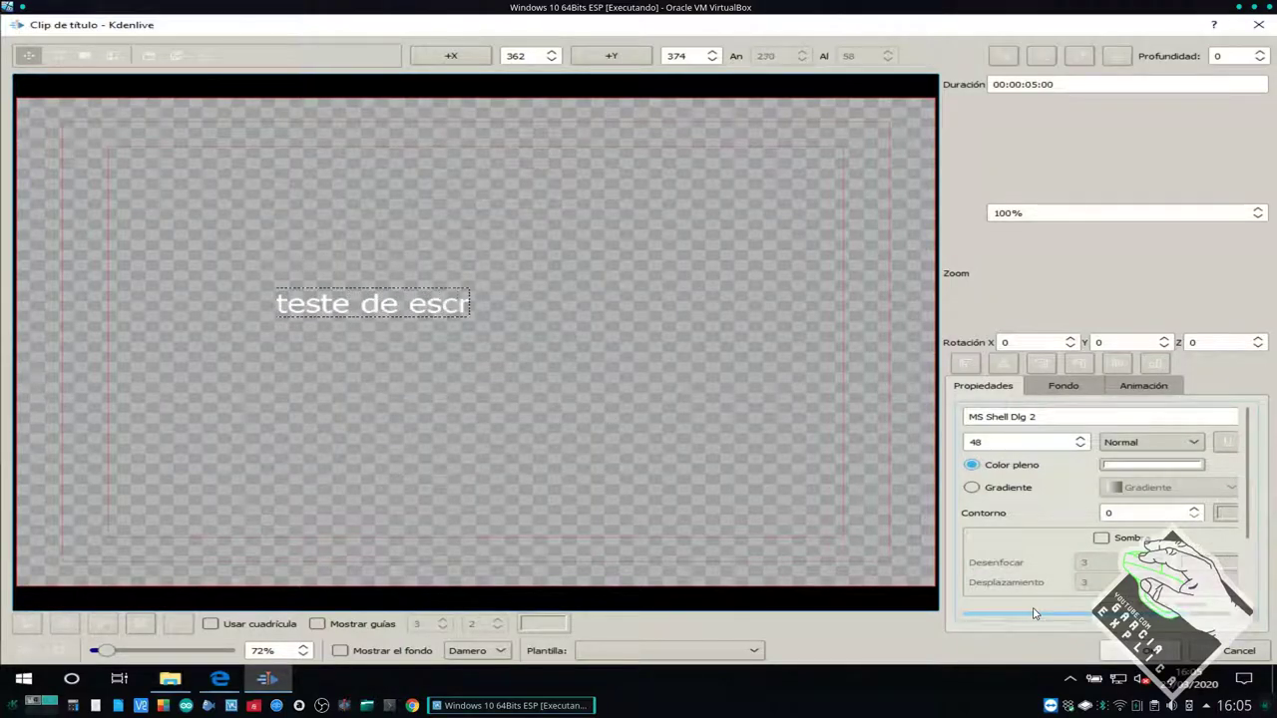
type("ivinhamento !")
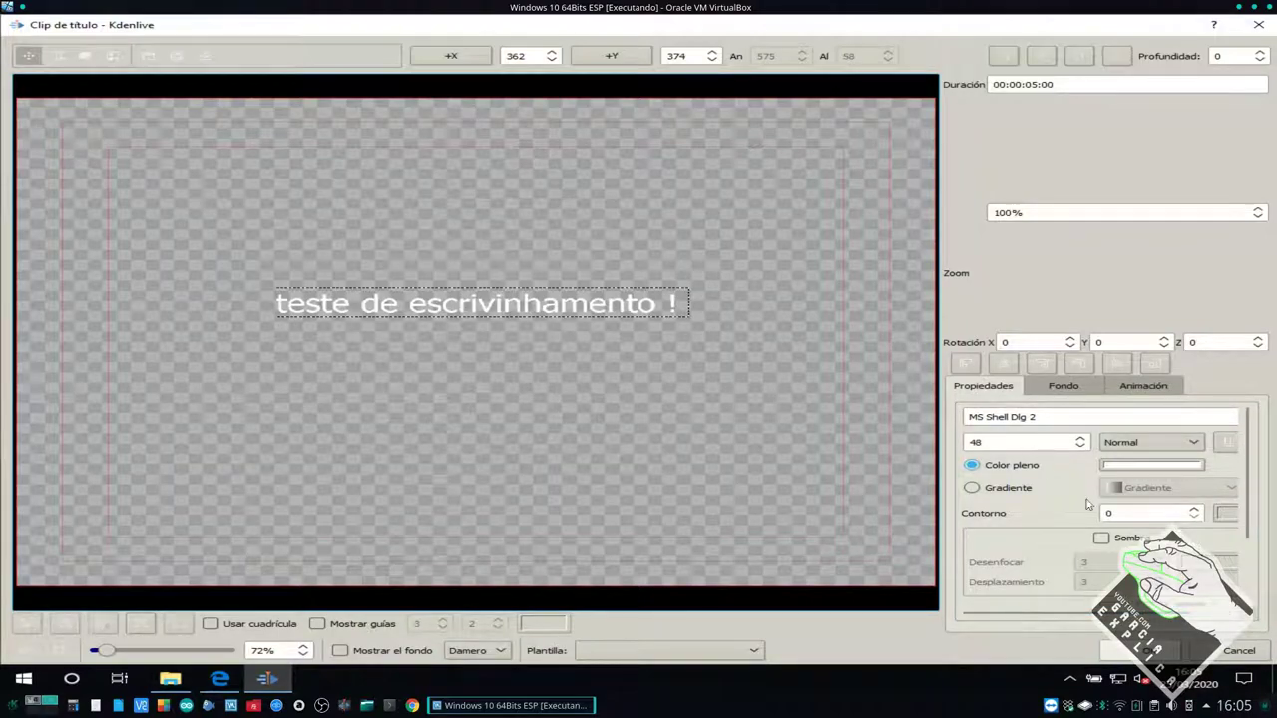
- Set the font size of the whole title text to 250
key("ctrl+a")
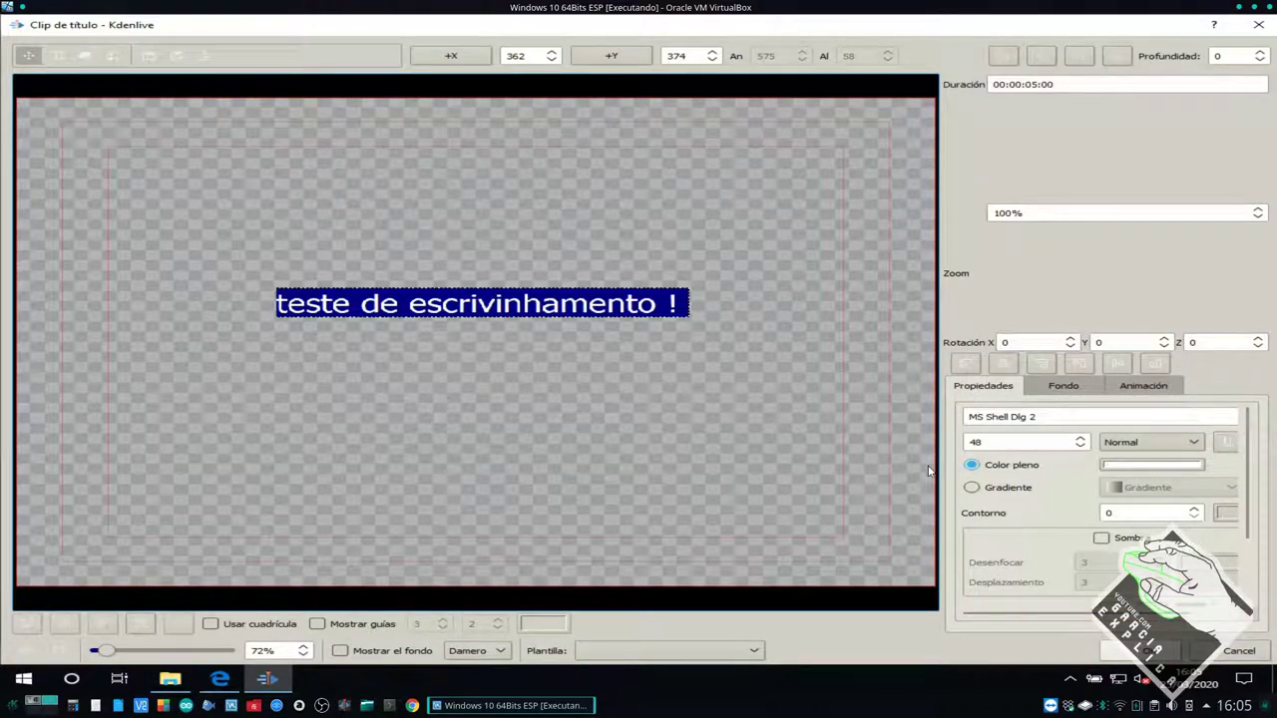
scroll(1079, 443, "up", 3)
scroll(1080, 443, "up", 5)
double_click(1017, 440)
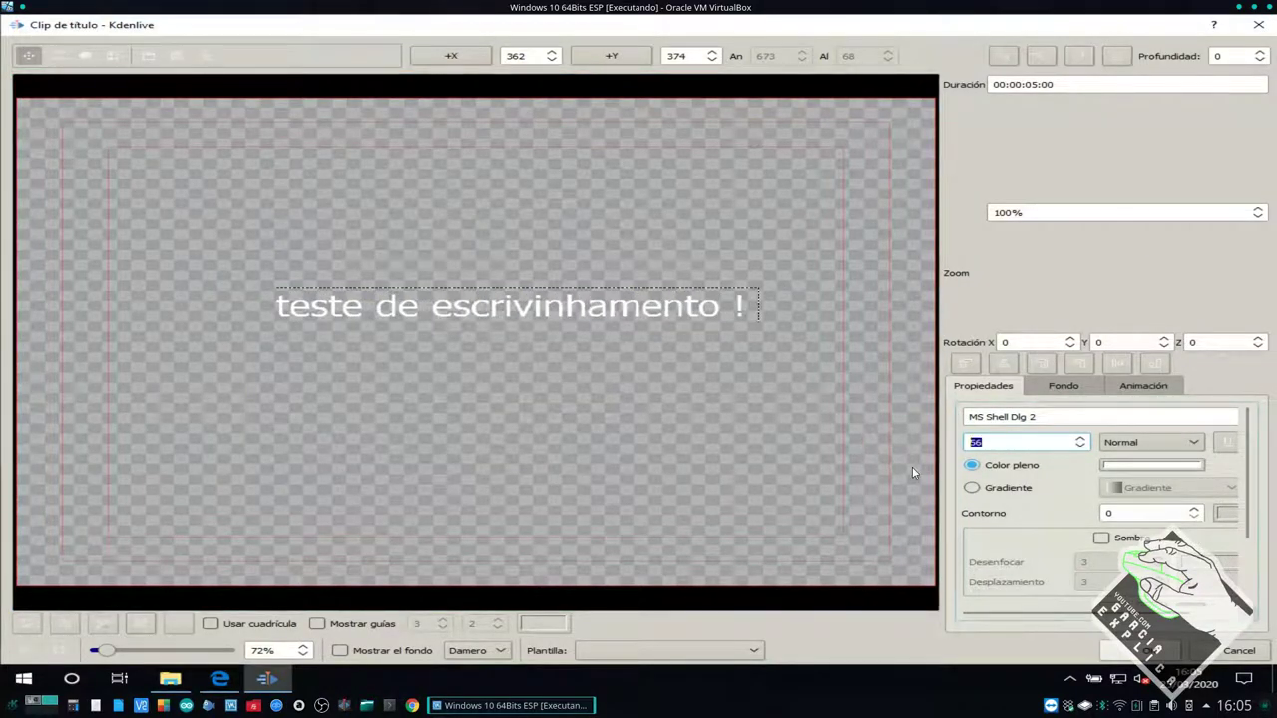
type("250")
key("Return")
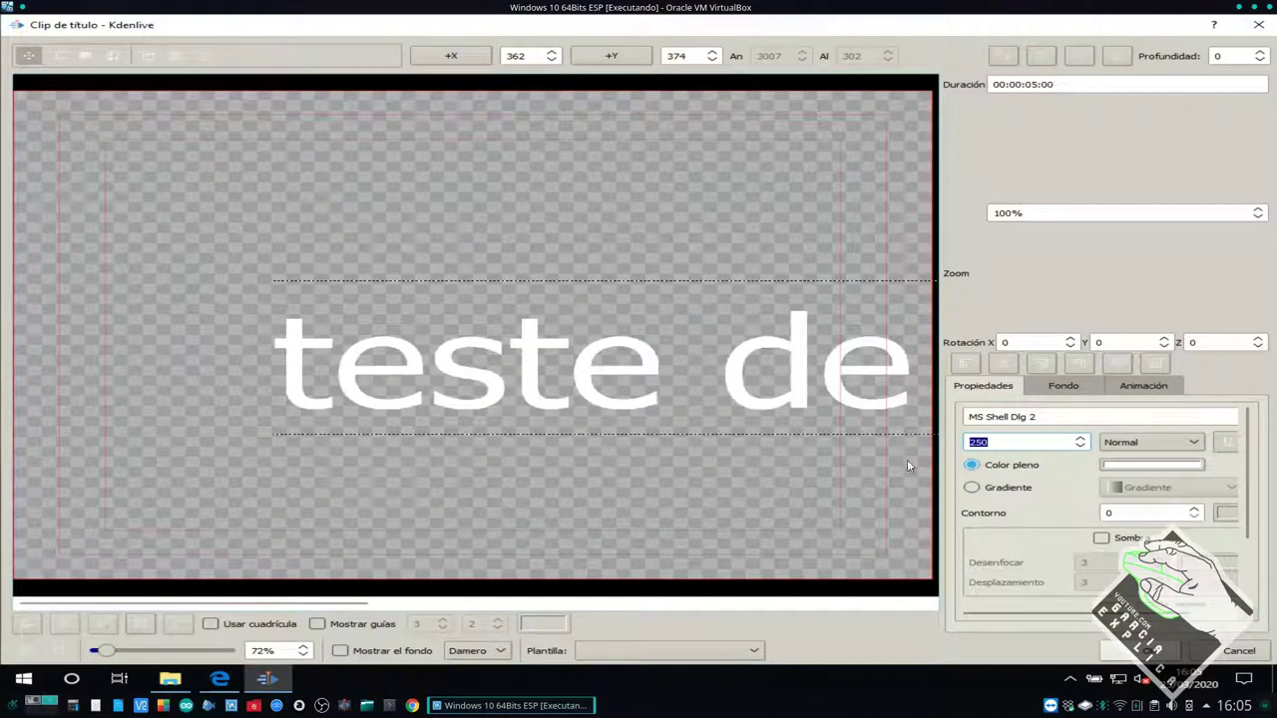
- Break the title text onto a second line after "teste de" and move it to about X -71, Y 75
left_click(914, 371)
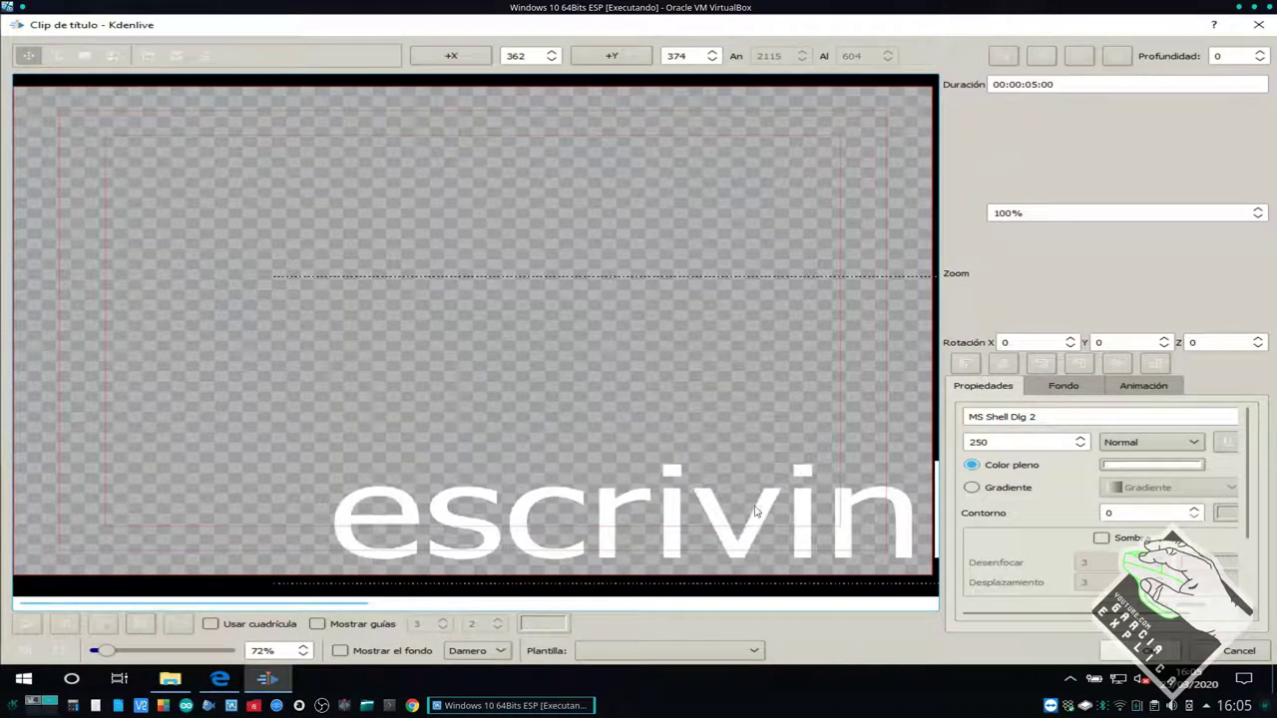
left_click_drag(720, 519, 404, 369)
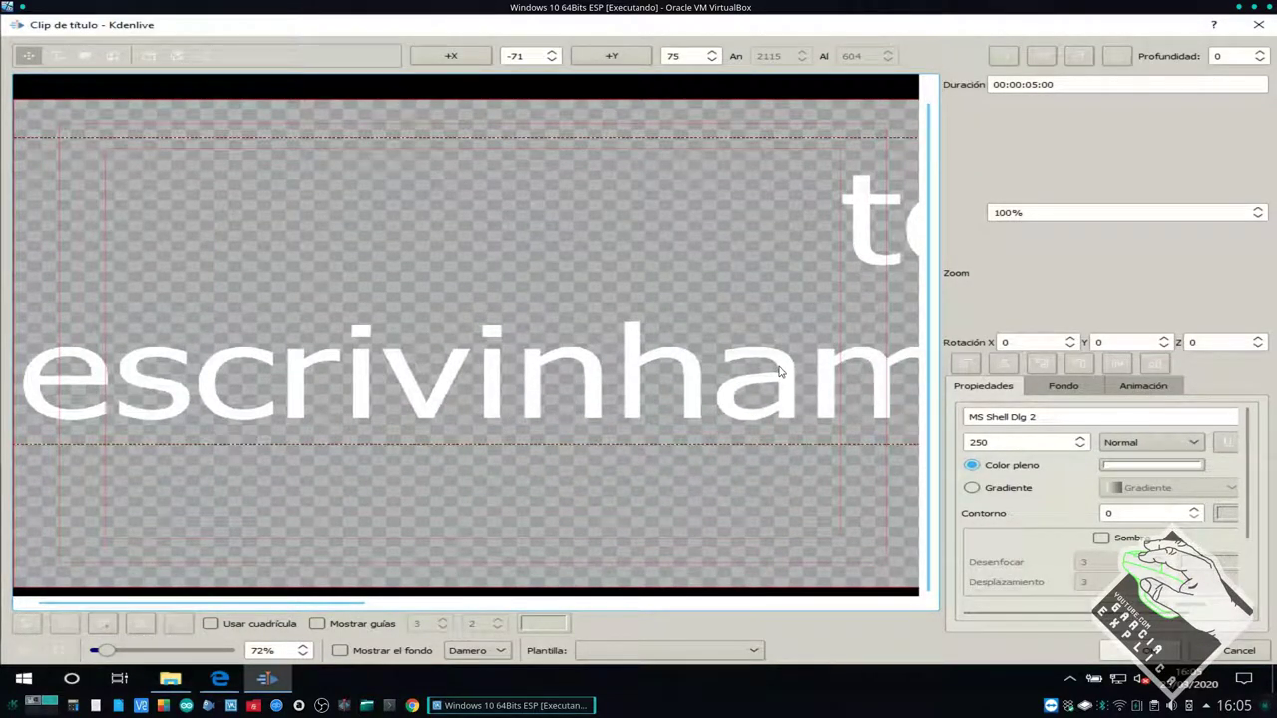
- Select the entire title text and set its font size to 100
key("ctrl+a")
double_click(1019, 441)
type("100")
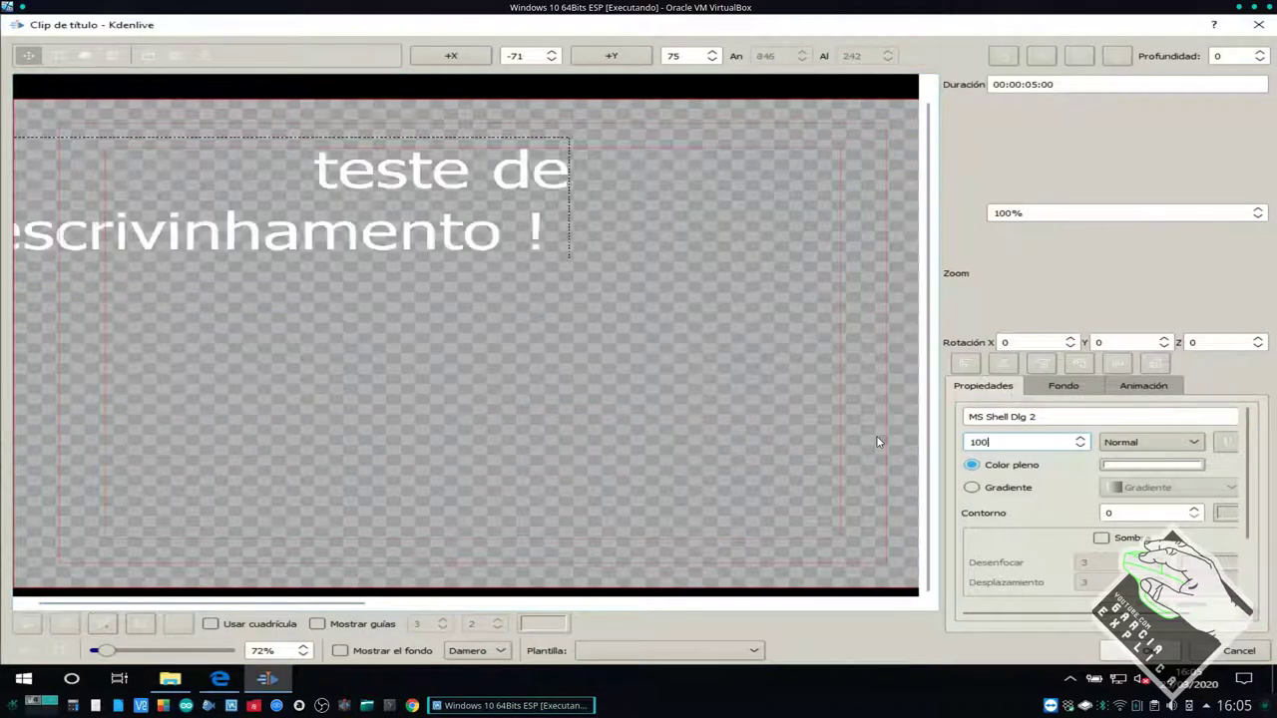
- Move the title text to about X 221, Y 389 within the title canvas
left_click_drag(547, 311, 461, 248)
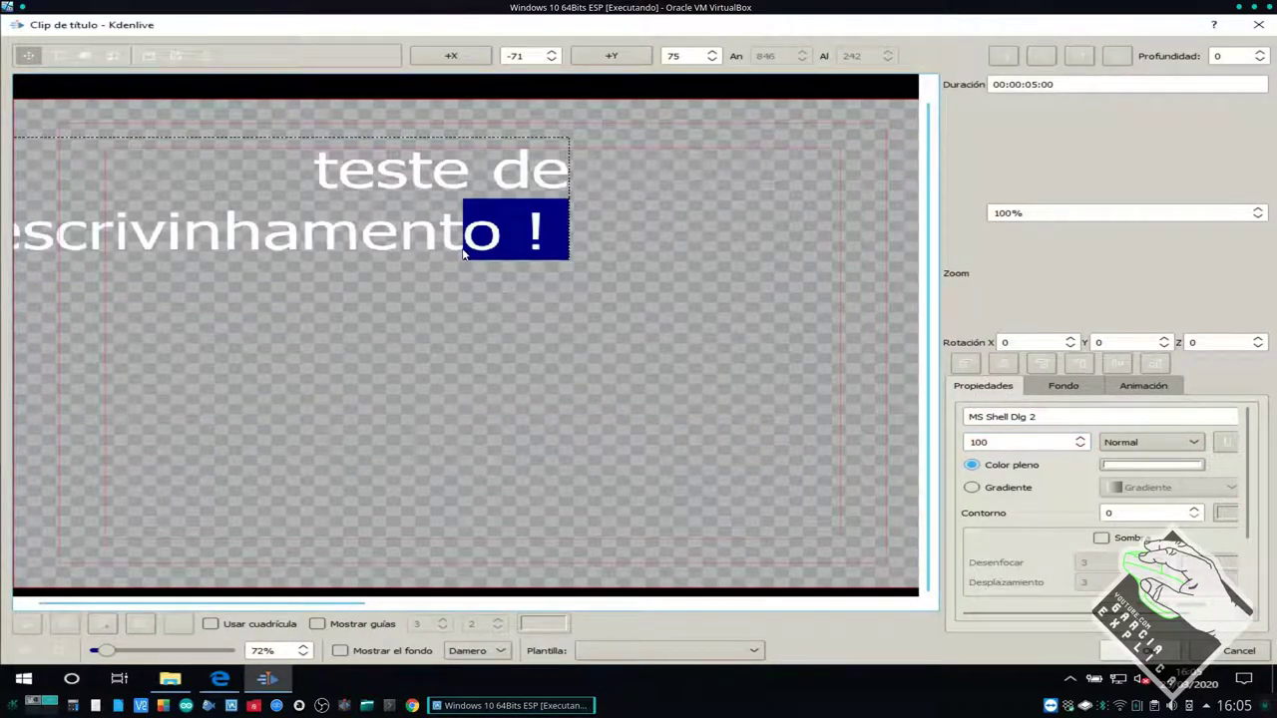
left_click(457, 359)
left_click_drag(363, 238, 579, 394)
scroll(511, 332, "down", 4)
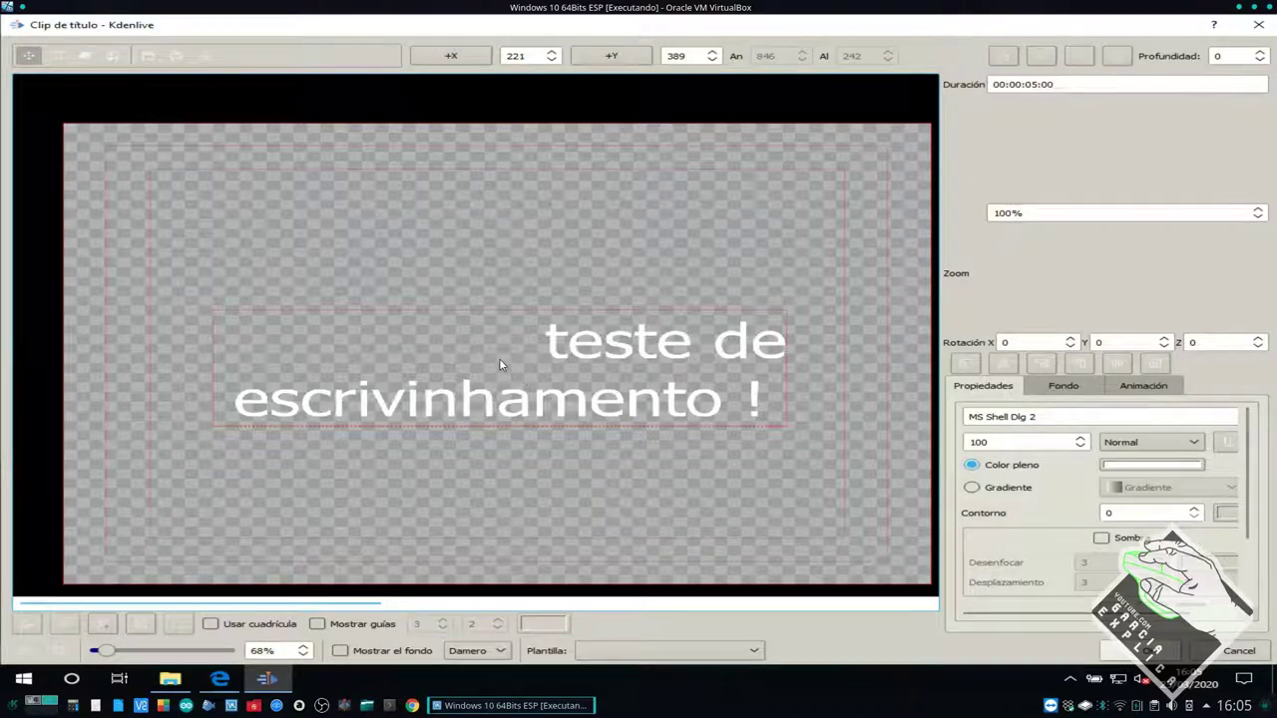
mouse_move(367, 603)
left_mouse_down()
mouse_move(579, 612)
mouse_move(307, 603)
mouse_move(366, 600)
mouse_move(353, 602)
left_mouse_up()
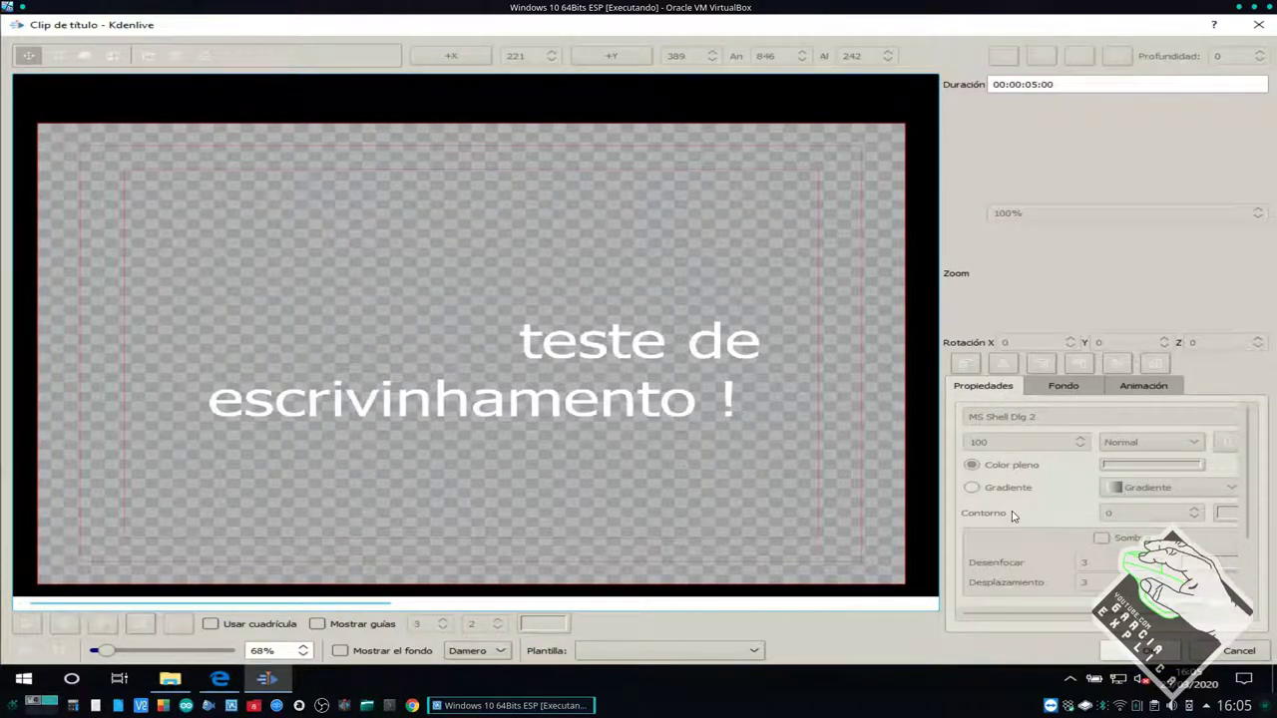
- Set the title text's solid colour to orange #ffaa00
left_click(644, 404)
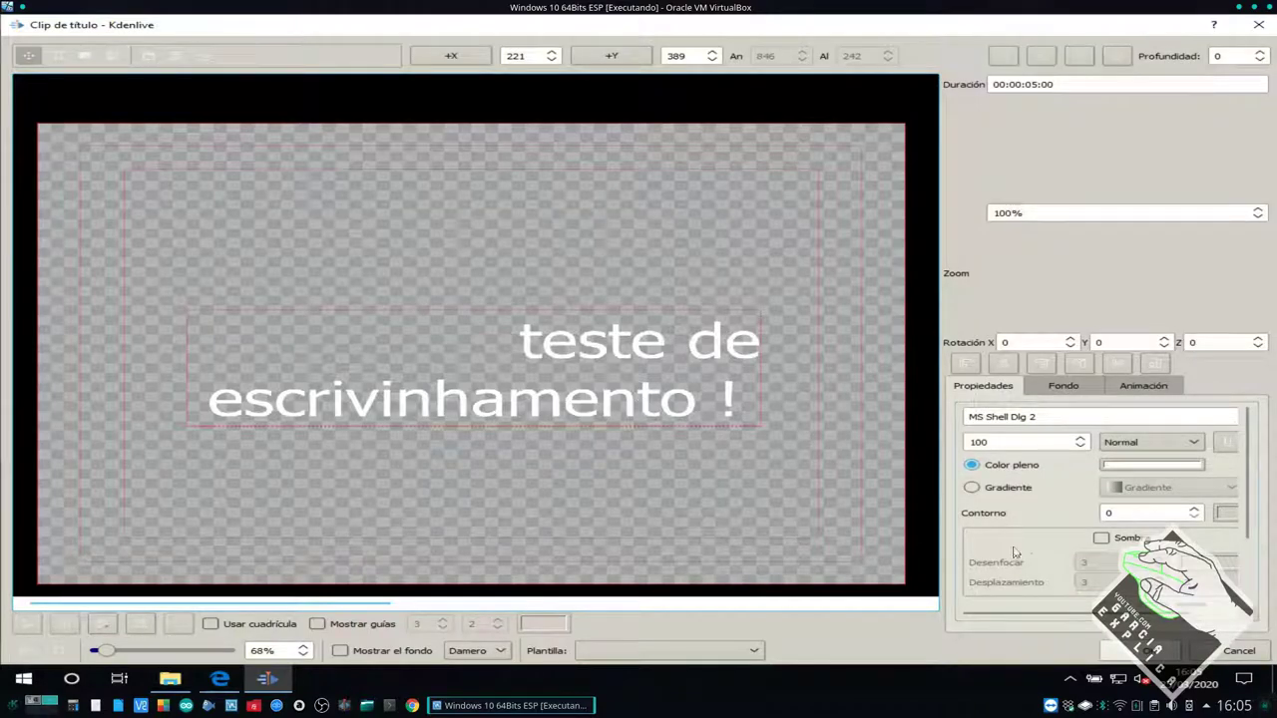
left_click(1046, 427)
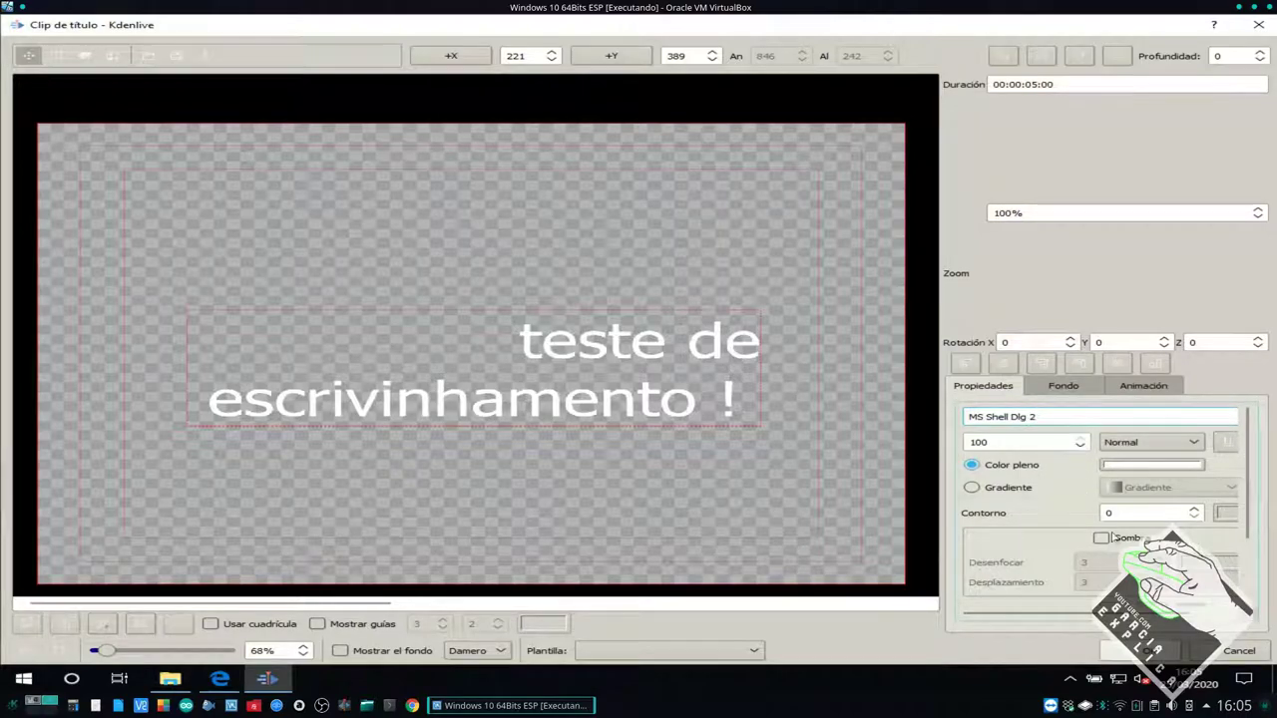
left_click(1138, 465)
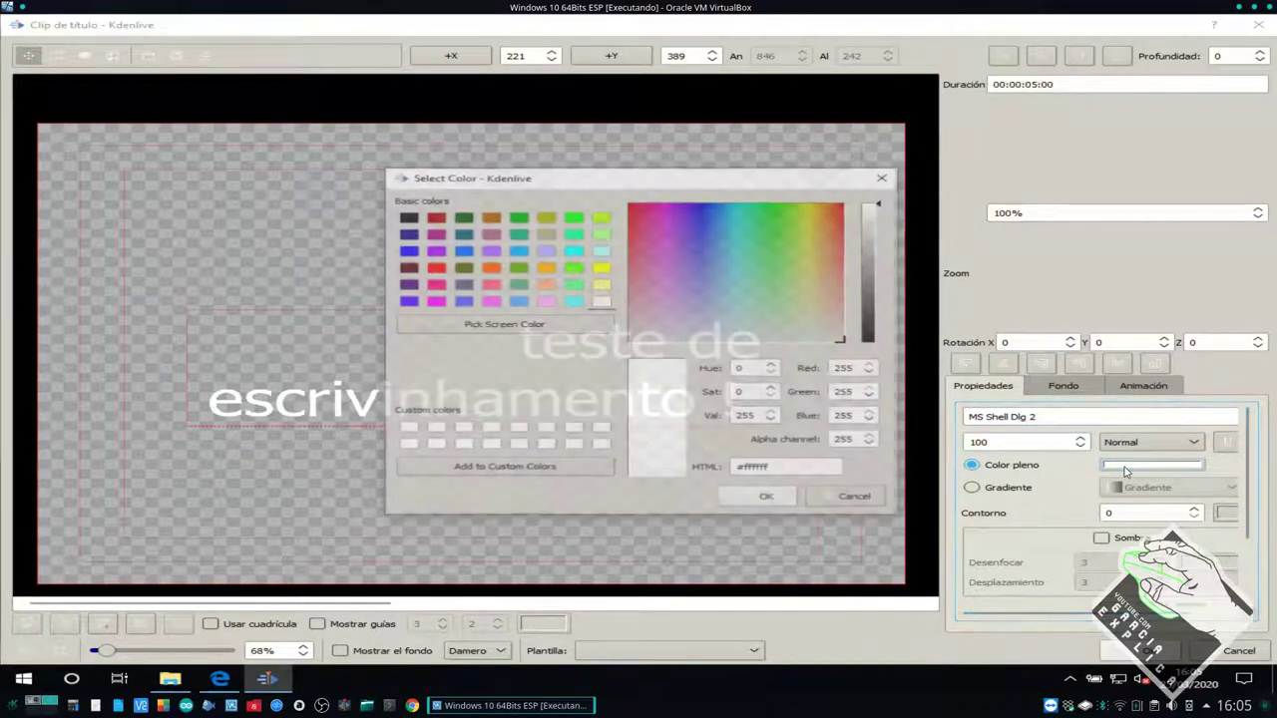
left_click(541, 274)
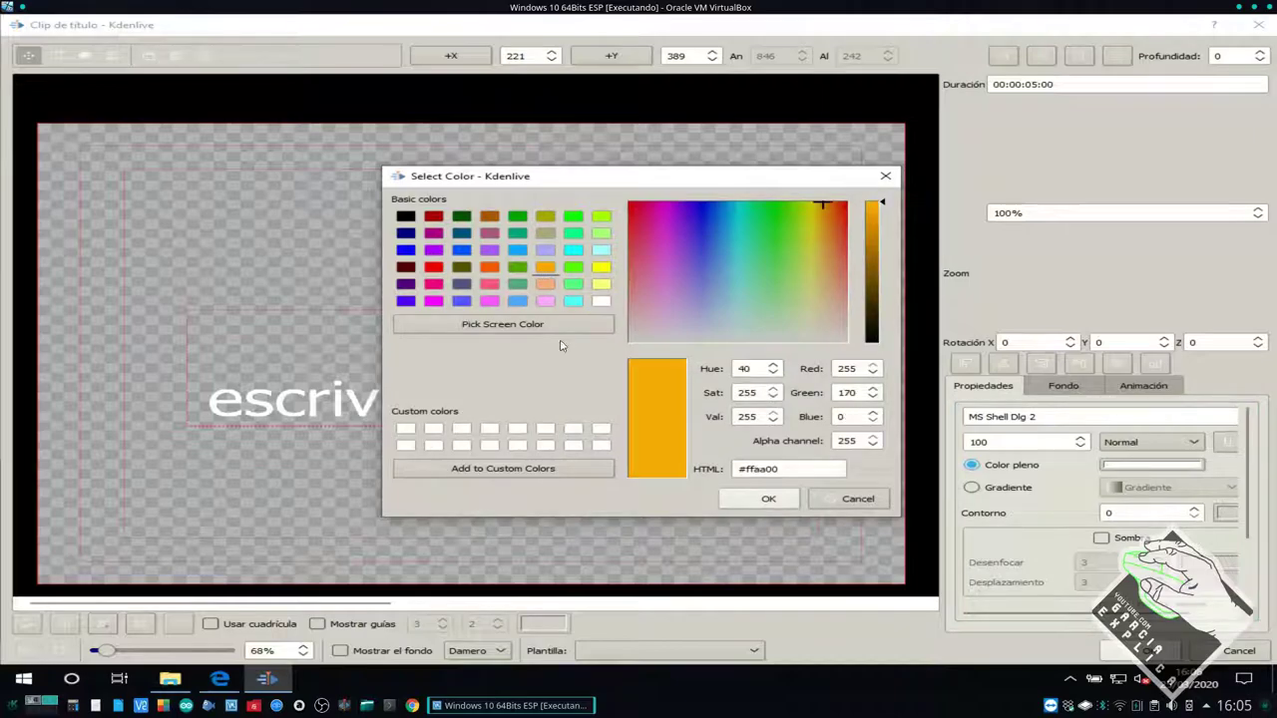
left_click(768, 498)
- Give the title a fully opaque background with opacity 255 and a bright green colour
left_click(1063, 385)
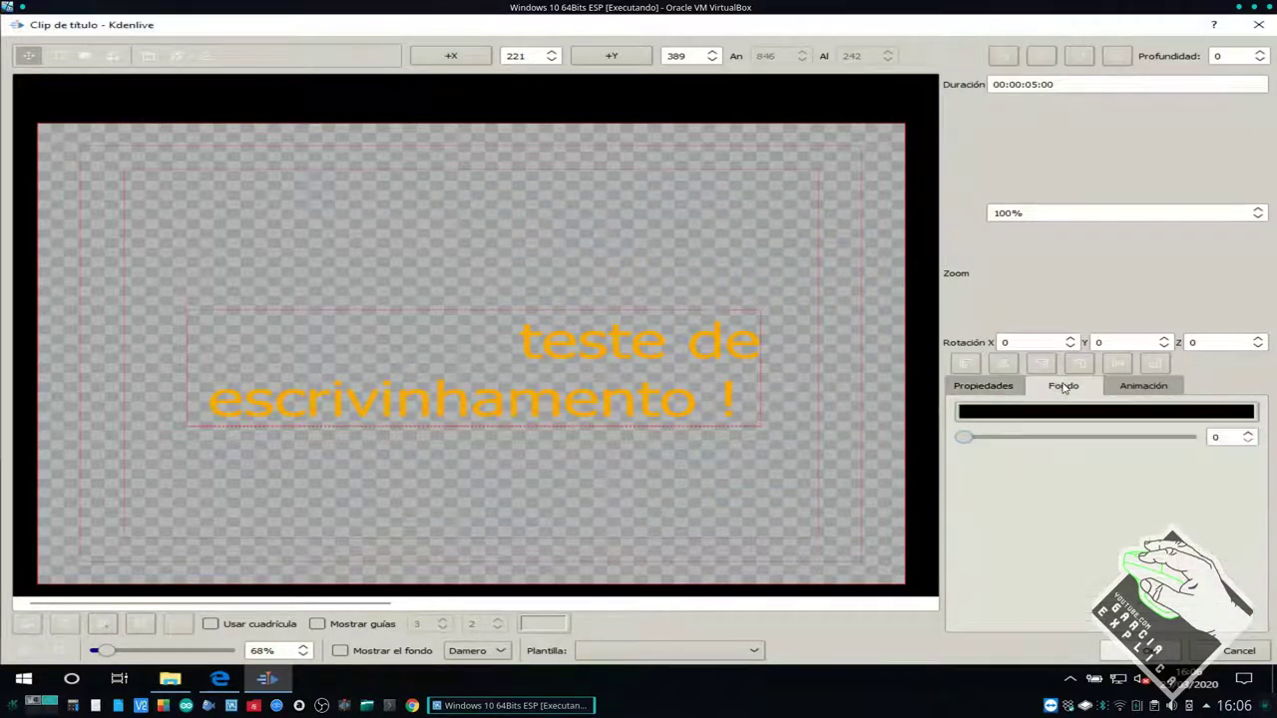
left_click_drag(979, 442, 1219, 436)
left_click(1157, 412)
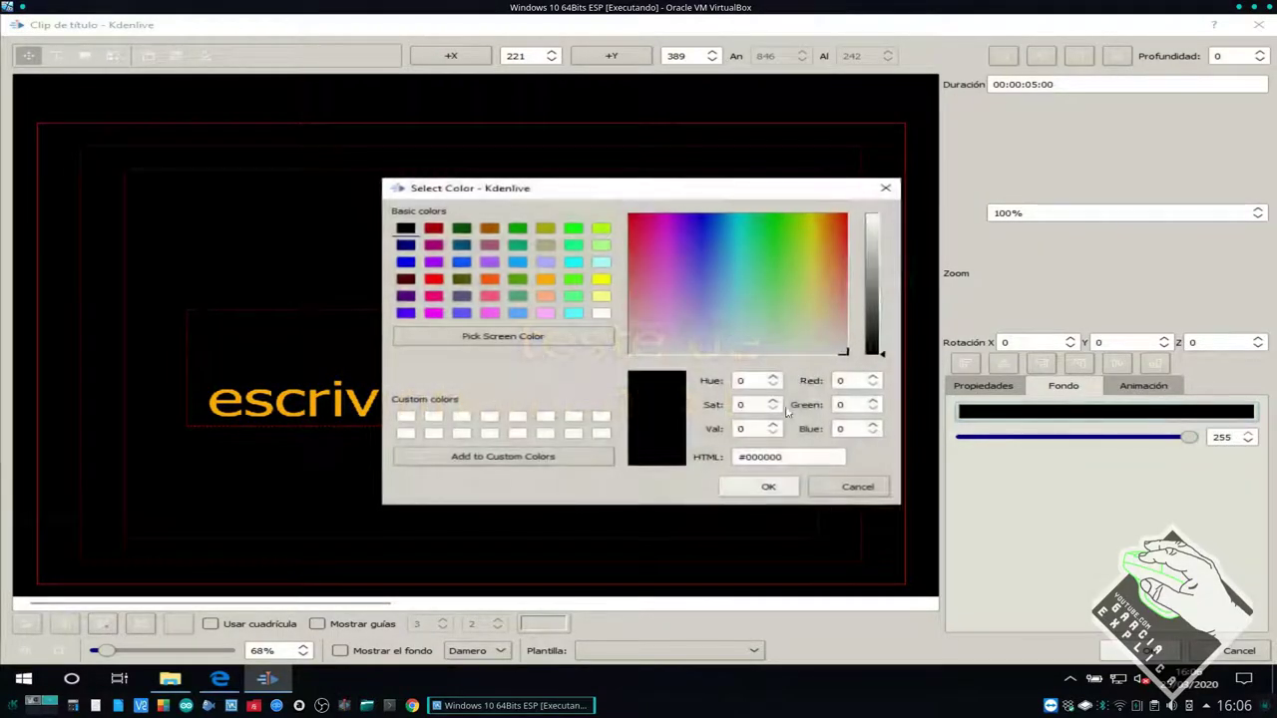
left_click(489, 279)
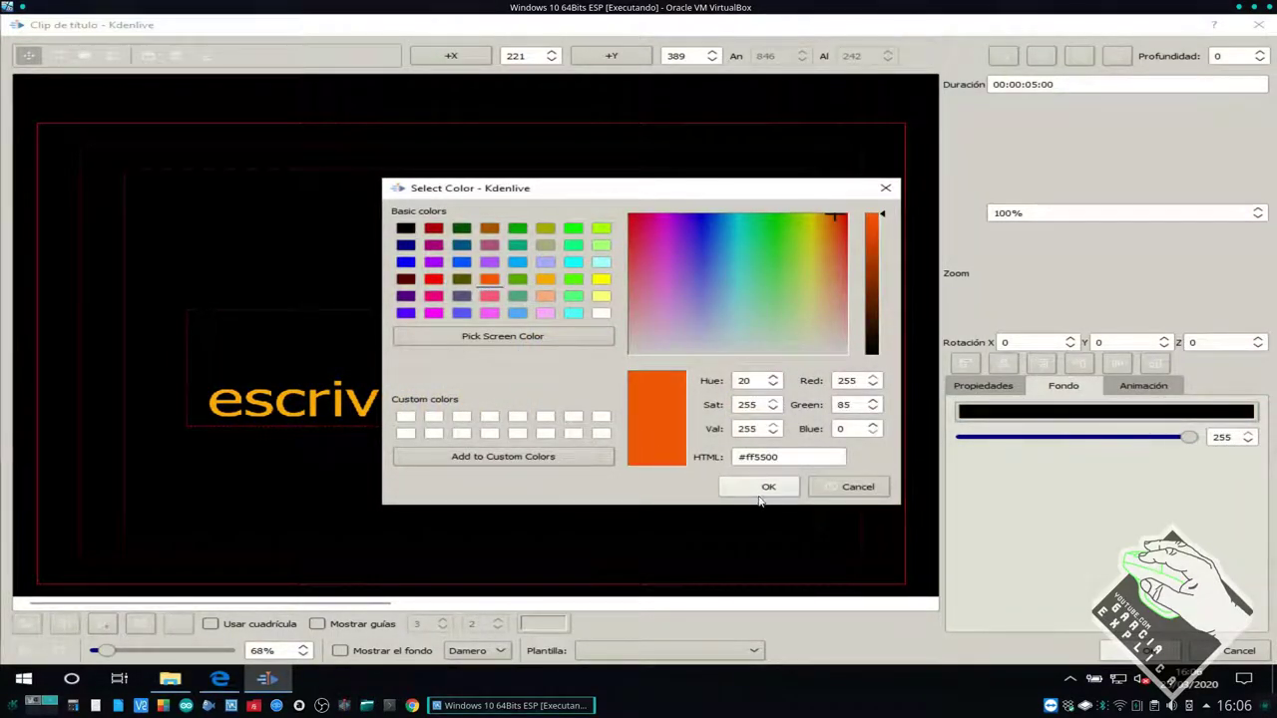
left_click(433, 280)
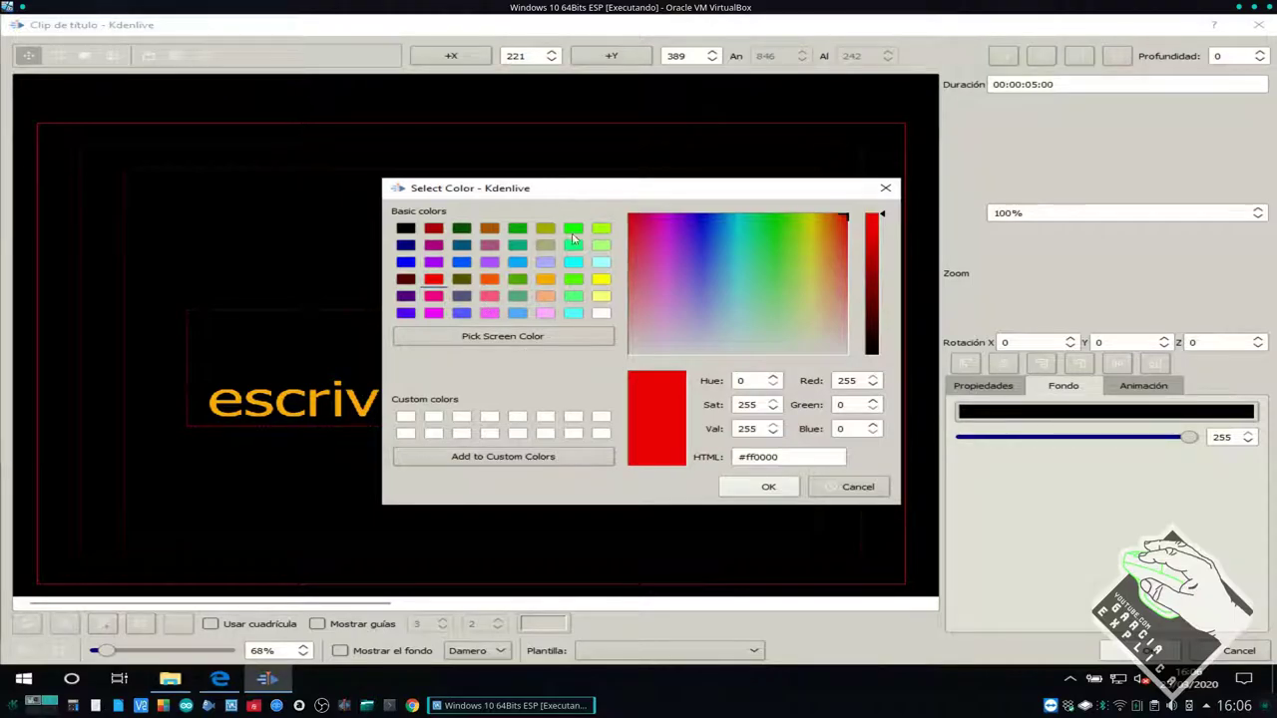
left_click(574, 231)
left_click(764, 487)
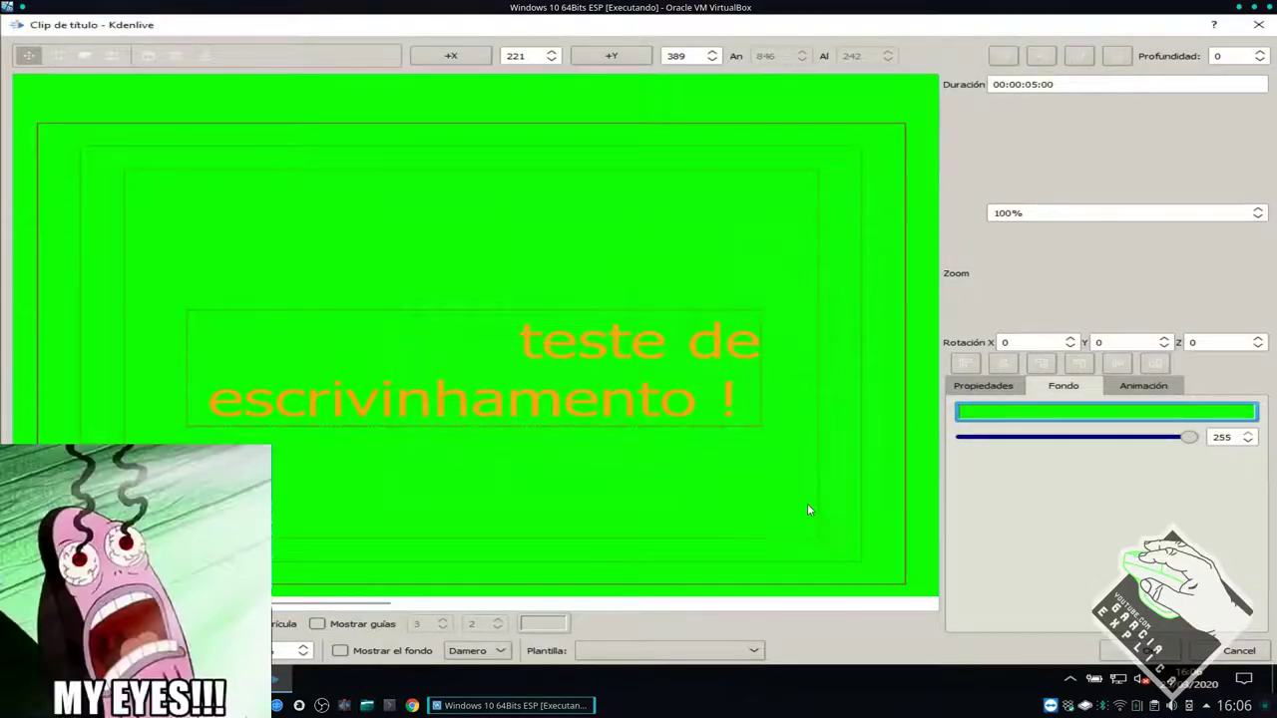
left_click(1137, 388)
left_click(983, 387)
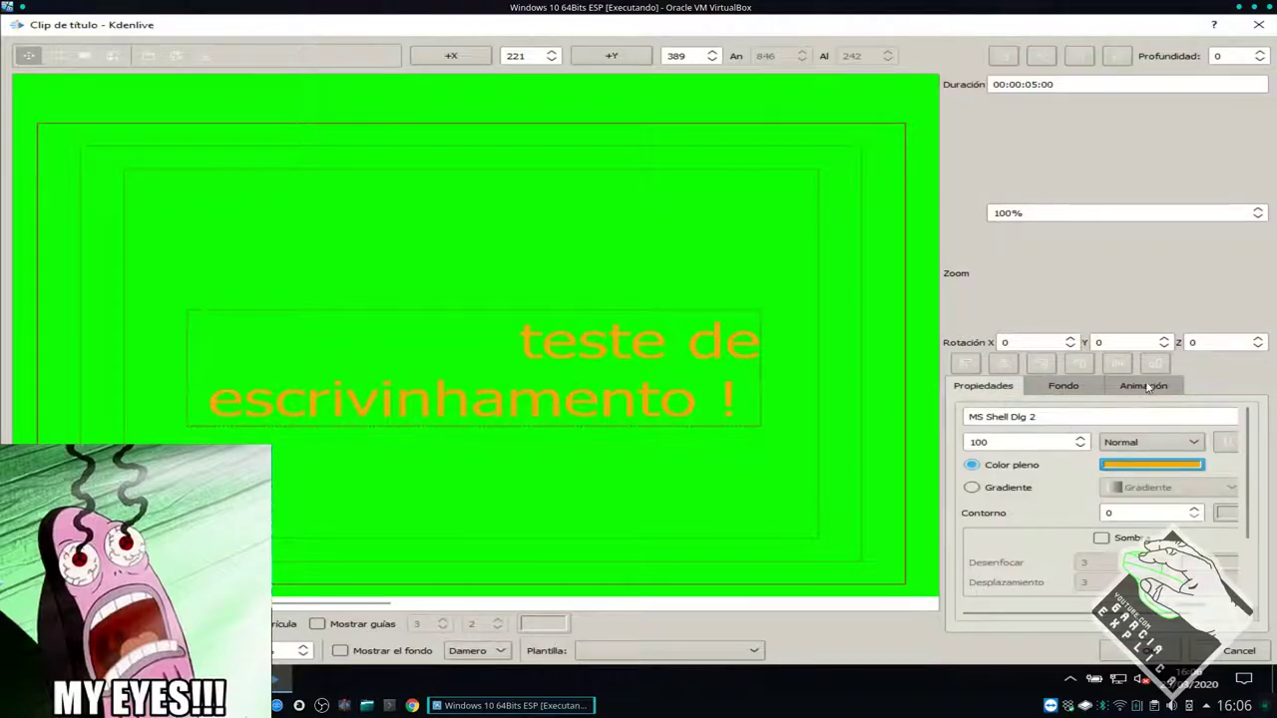
left_click(1143, 387)
left_click(995, 389)
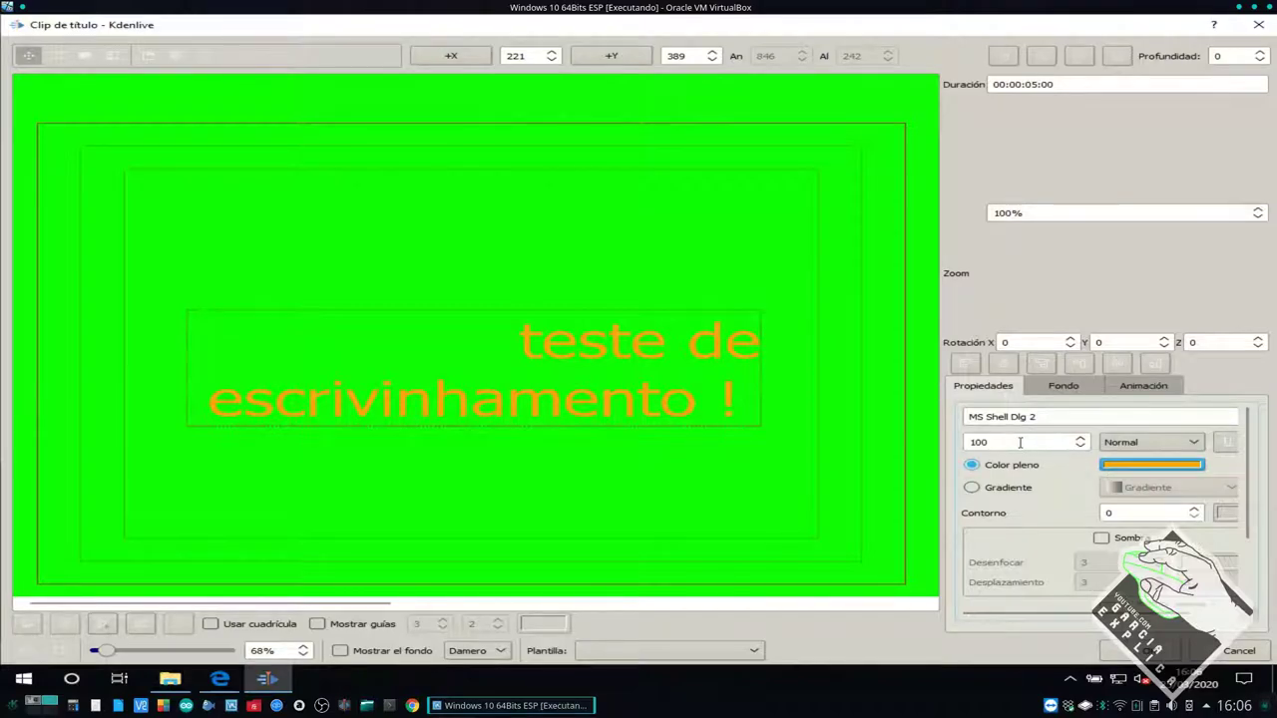
- Lower the green background's opacity so it is semi-transparent, and accept the title clip
left_click(1063, 385)
left_click_drag(1180, 437, 1074, 481)
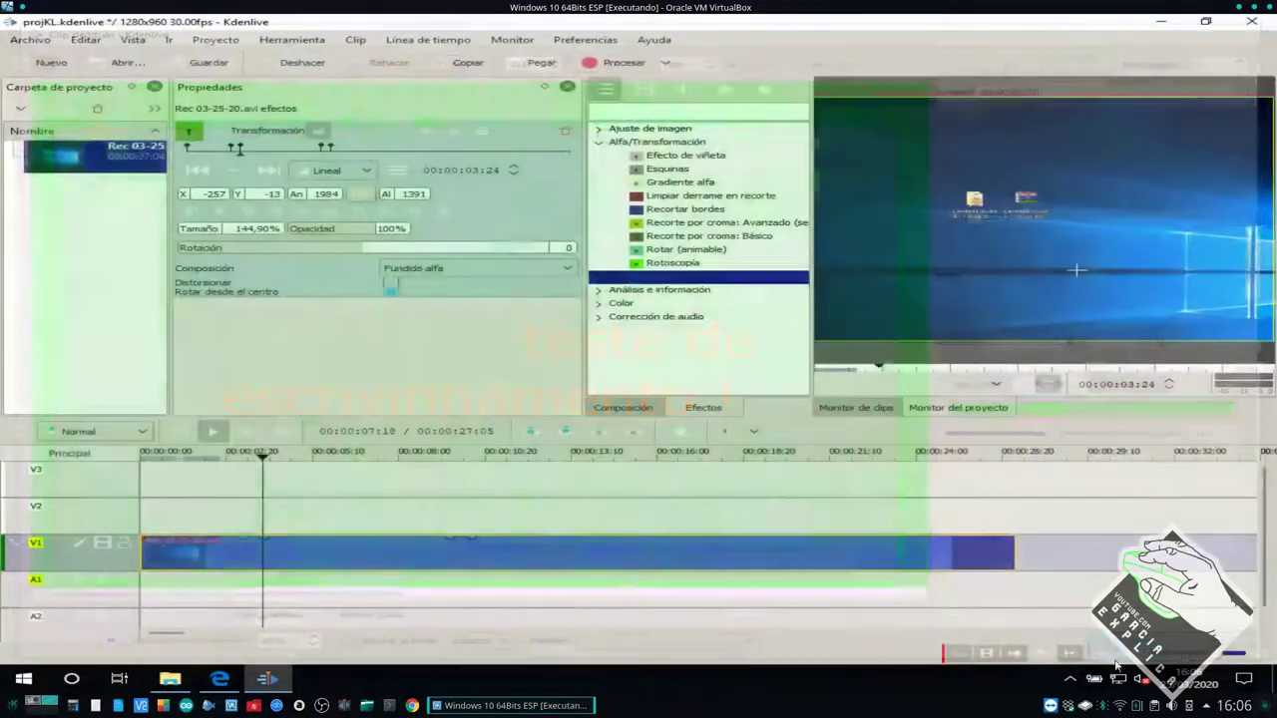
left_click(1134, 651)
- Open the new title clip from the project bin for editing and close it without changes
left_click(93, 152)
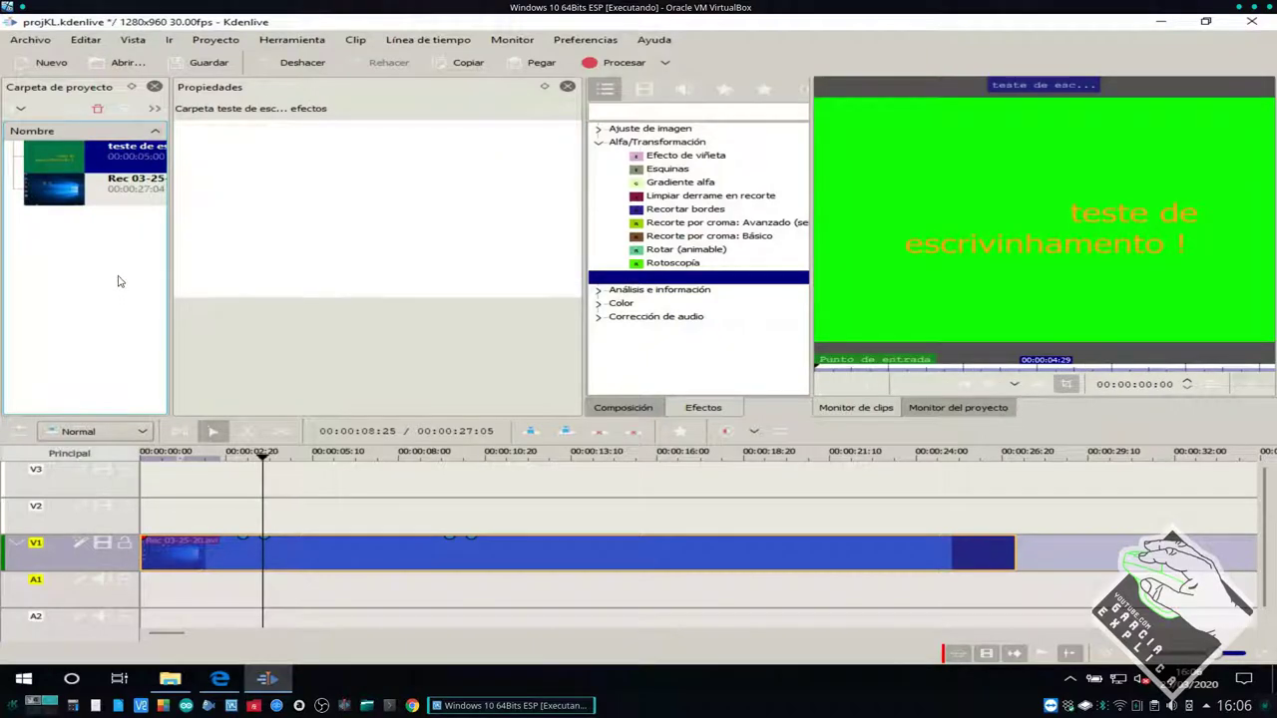
right_click(114, 158)
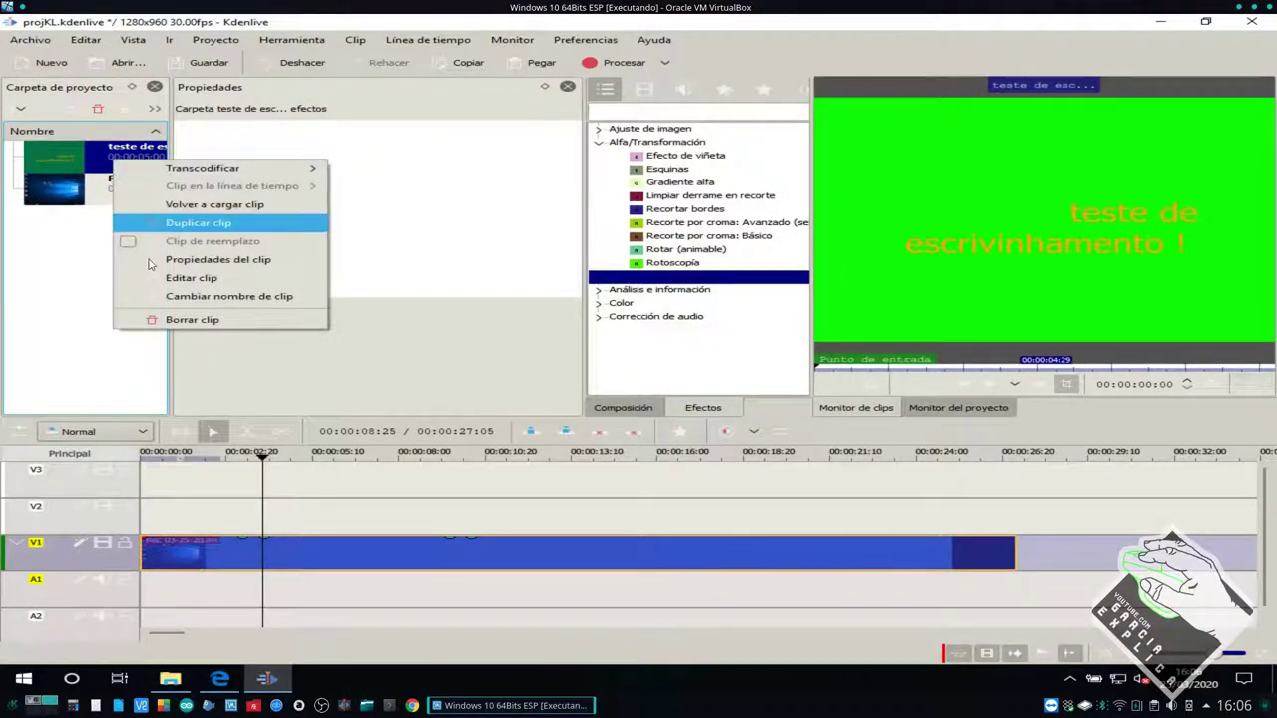
left_click(149, 282)
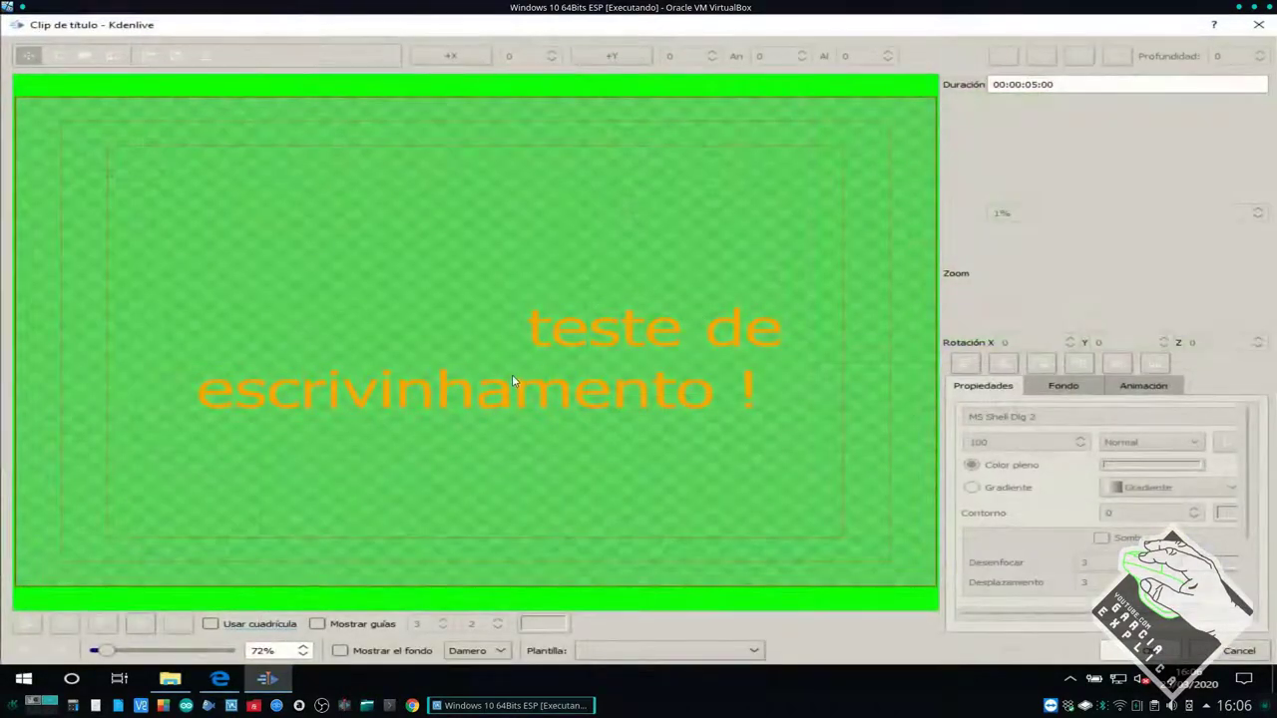
key("Escape")
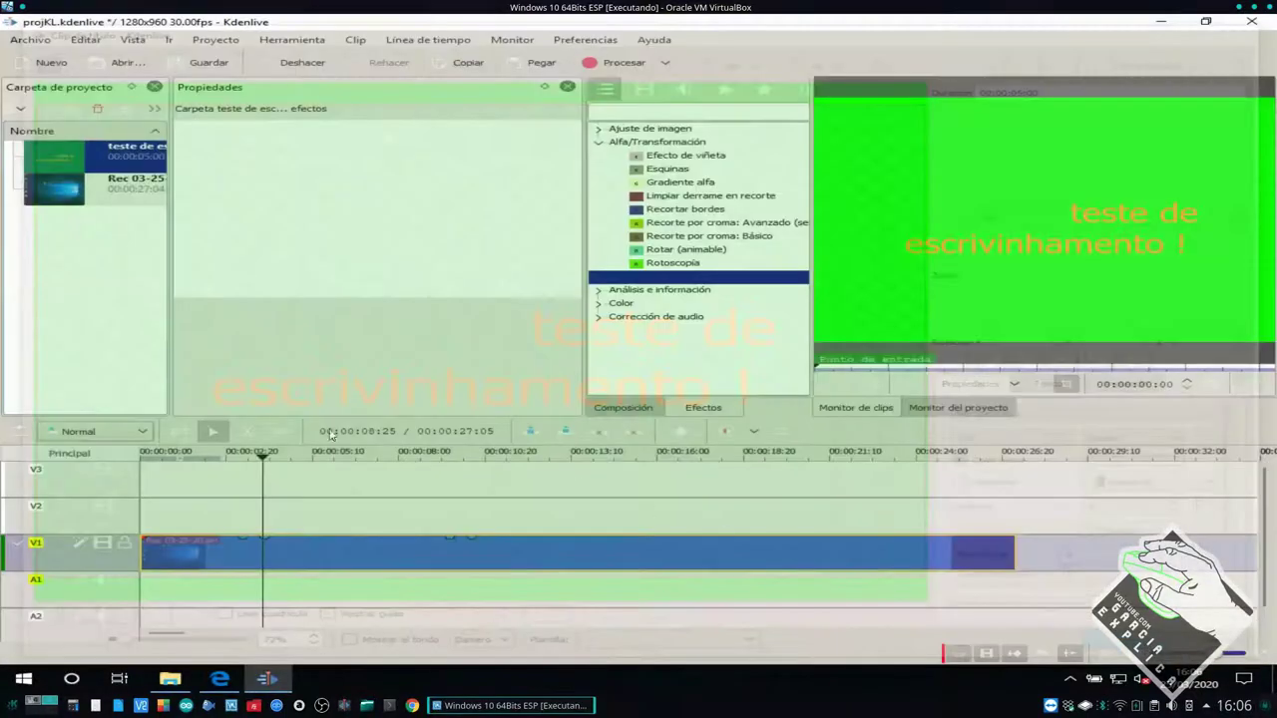
- Place the title clip on track V2 starting at 00:00:03:24, and extend its end slightly
left_click_drag(225, 412, 270, 528)
left_click_drag(421, 518, 447, 517)
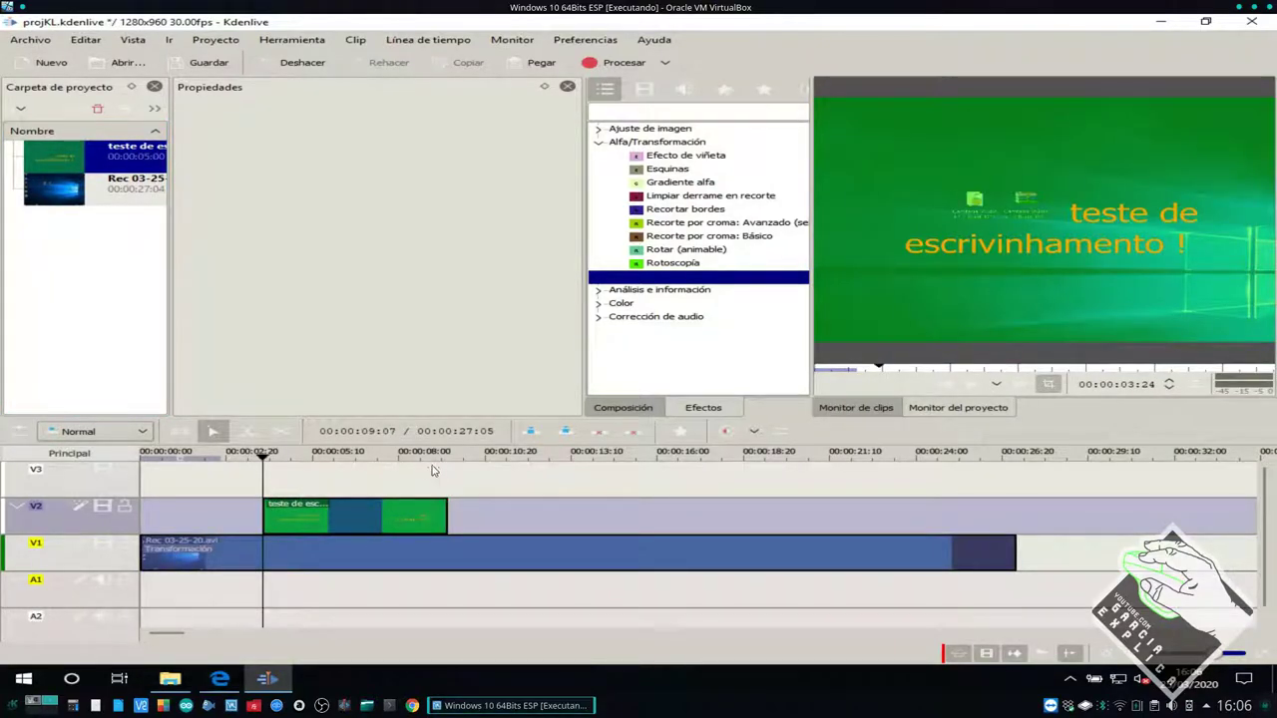
left_click(240, 495)
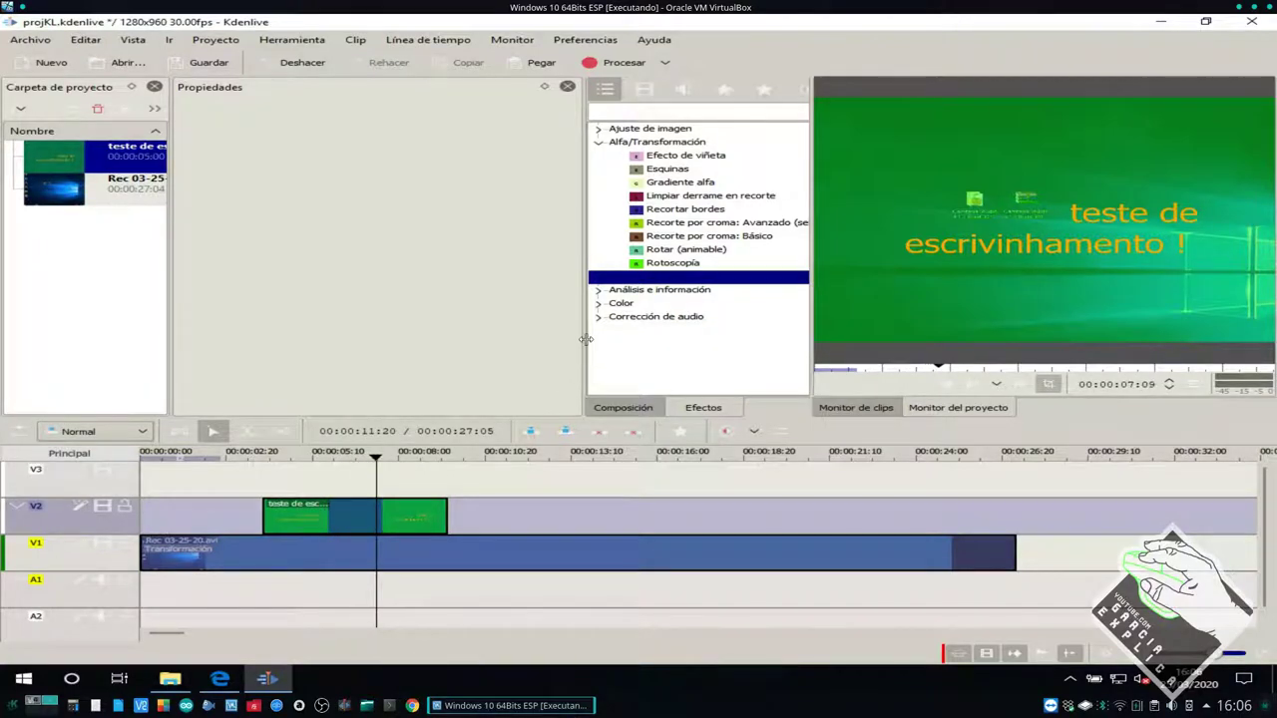
- Add a Componer y transformar composition between the title clip on V2 and track V1, and select it
left_click(635, 409)
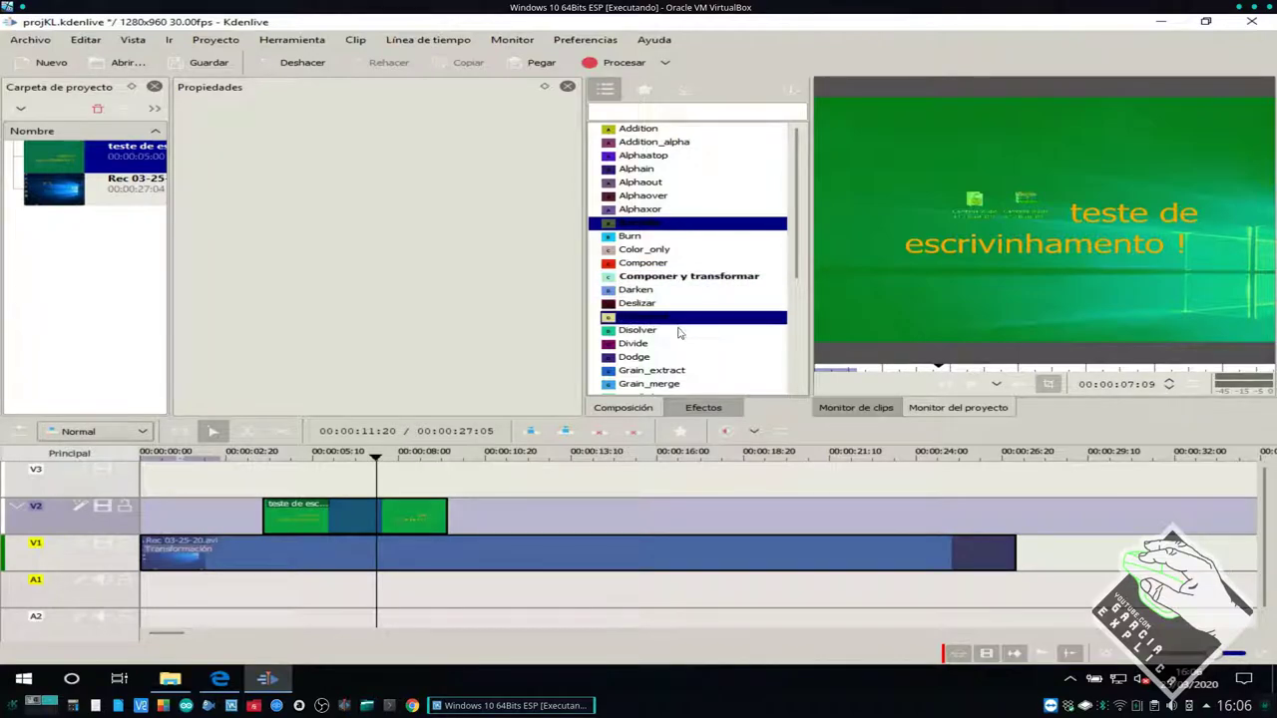
double_click(758, 279)
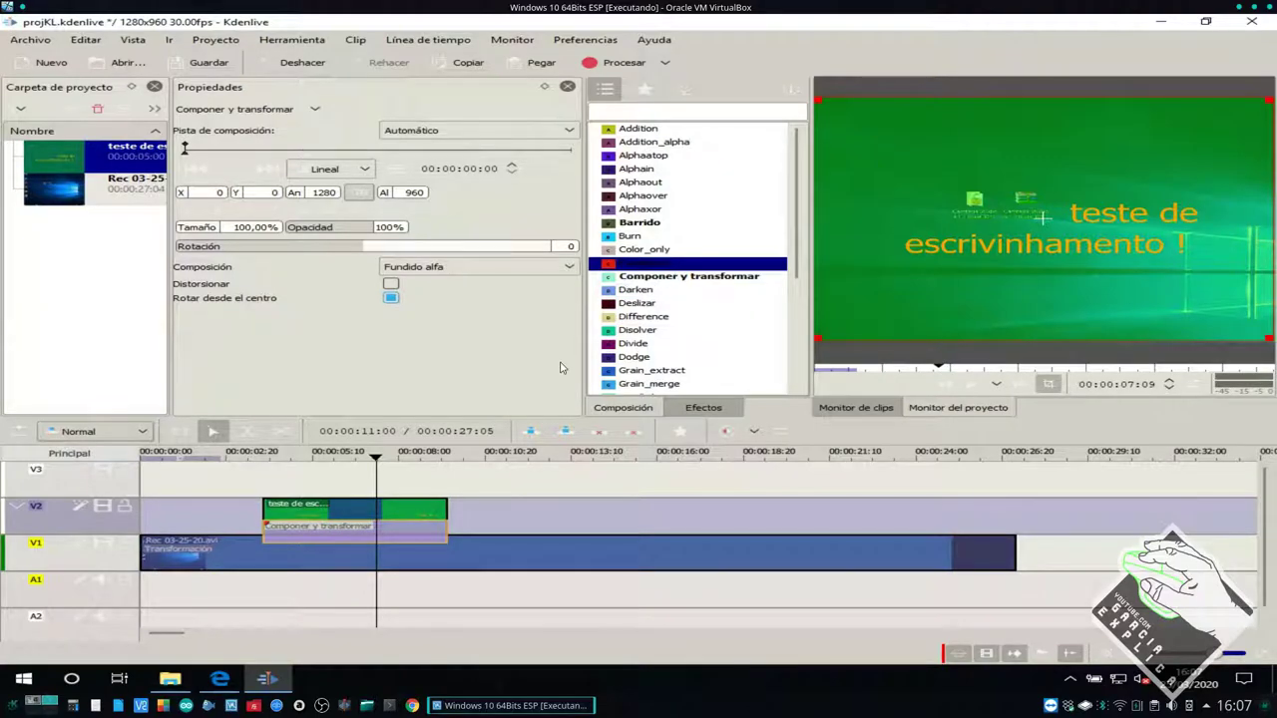
key("ctrl+z")
left_click(252, 541)
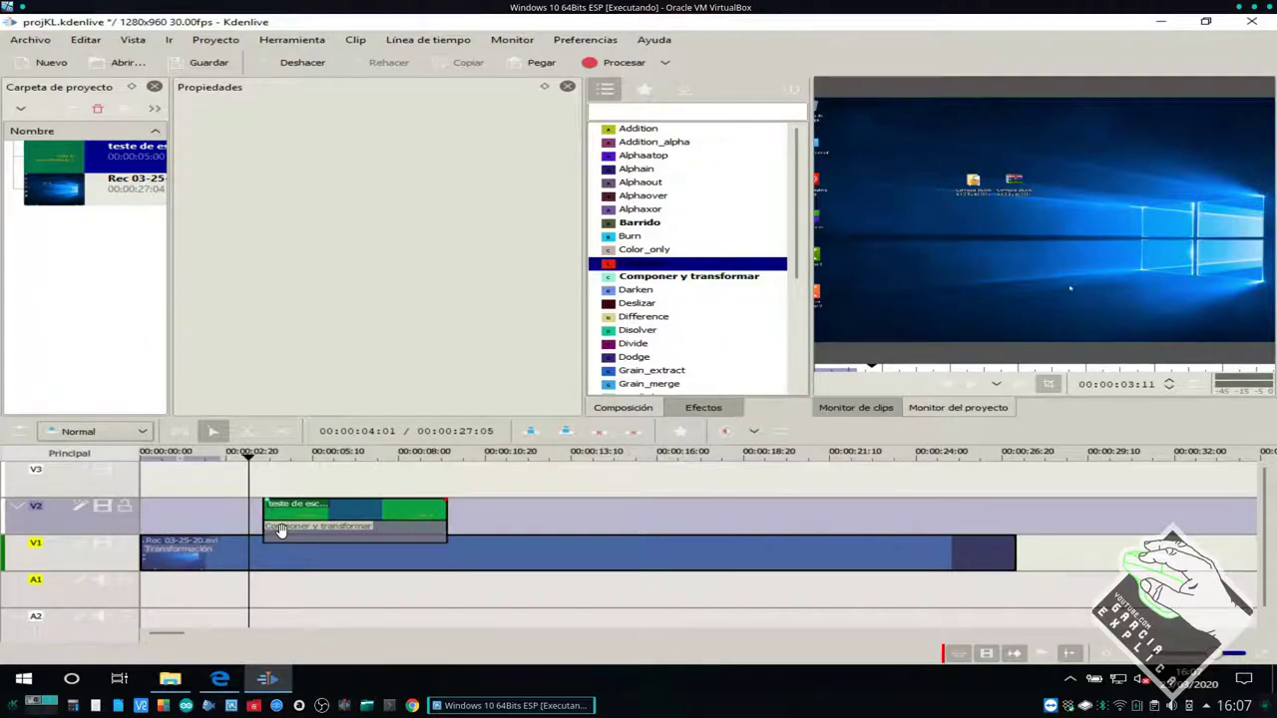
left_click(405, 532)
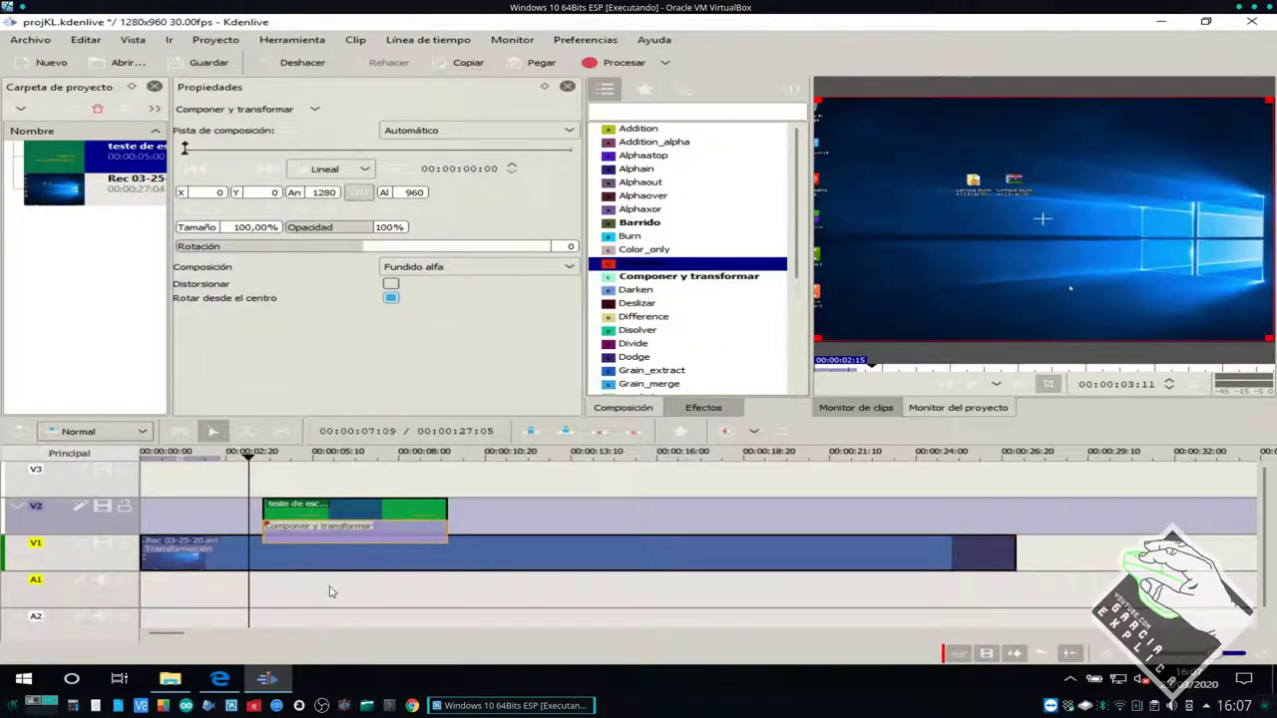
- Move the title clip with its composition up to V3, and place Rec 03-25-20.avi on V2 beneath it
left_click_drag(124, 188, 299, 579)
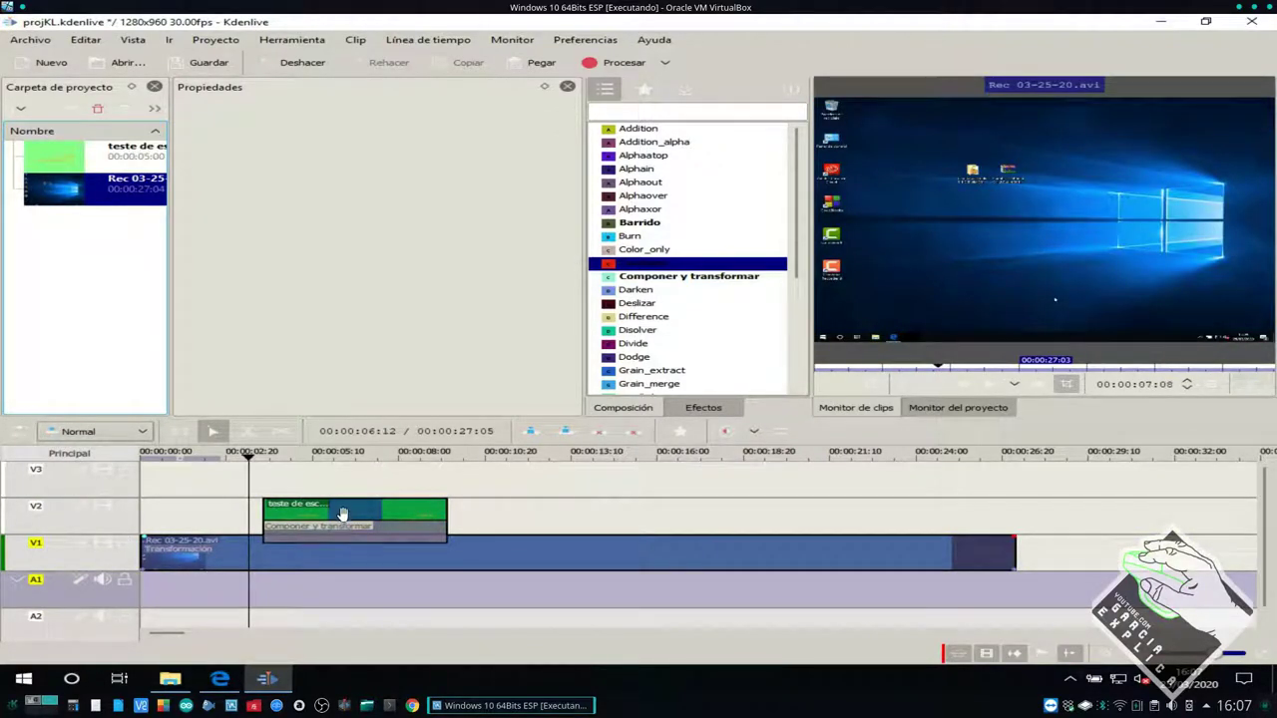
left_click(366, 593)
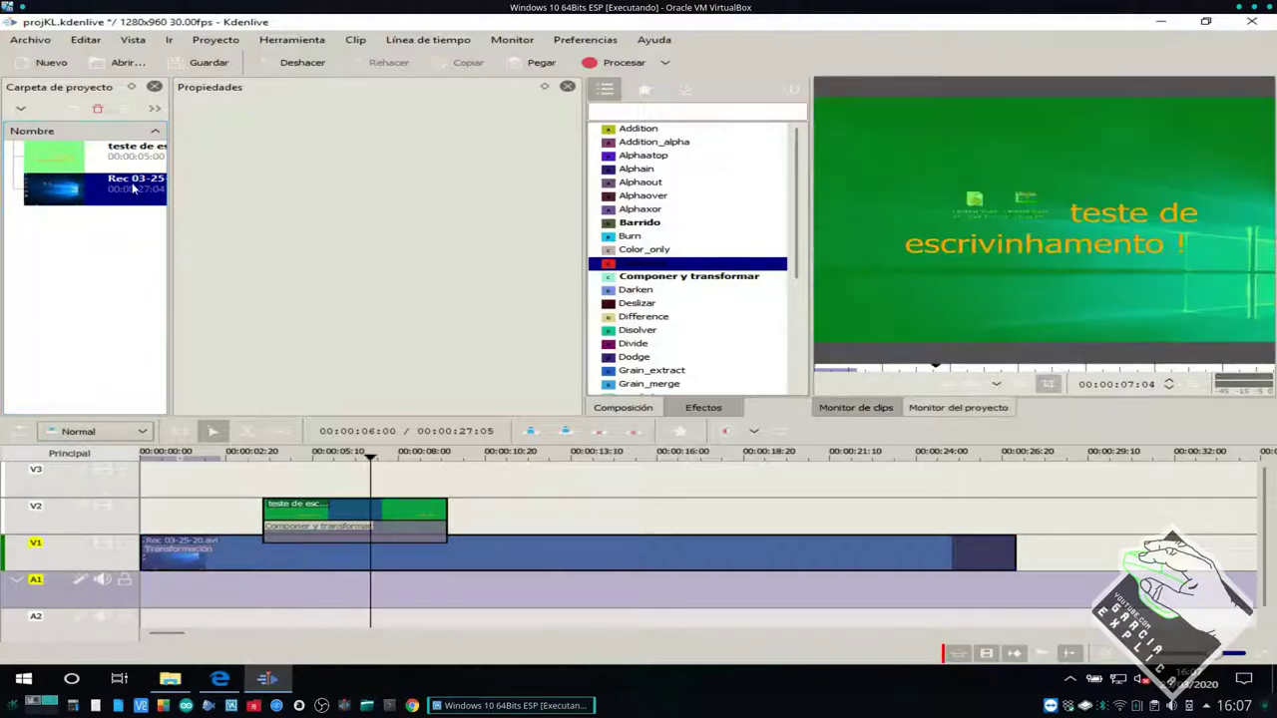
left_click_drag(365, 509, 365, 479)
left_click(339, 493)
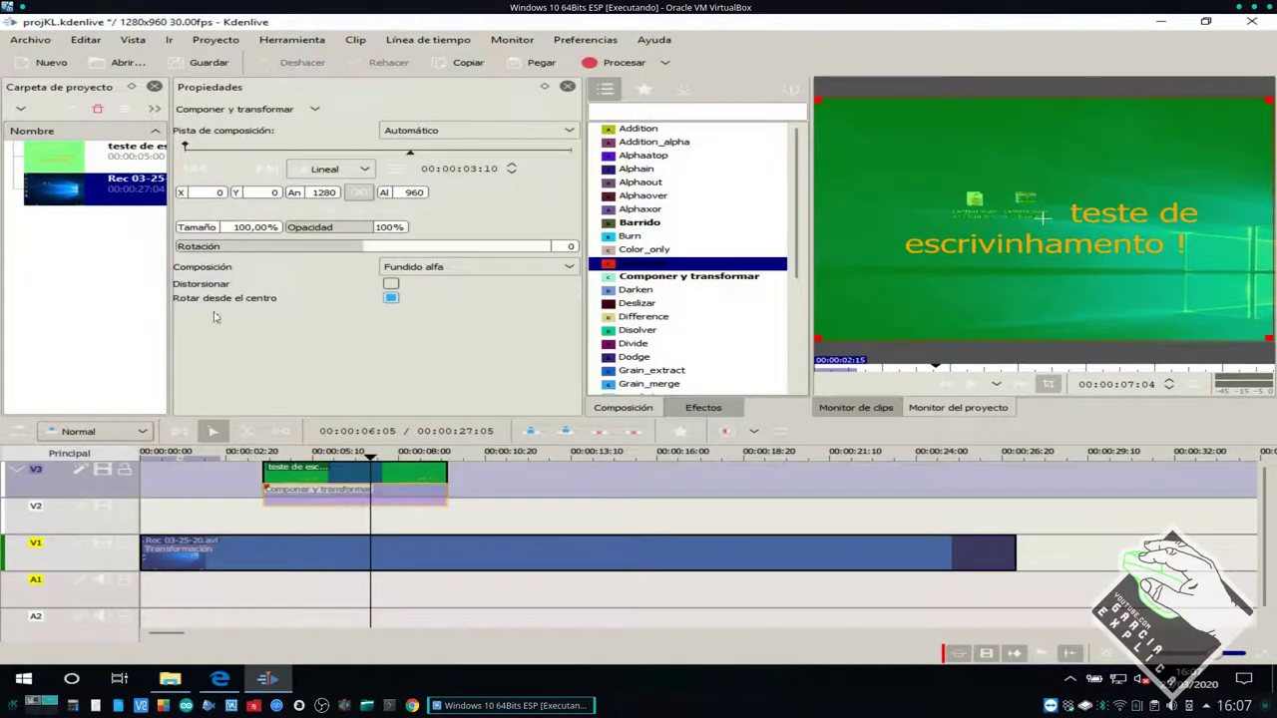
left_click_drag(95, 189, 236, 518)
- Set the composition track of the title's Componer y transformar composition to V1
left_click(285, 493)
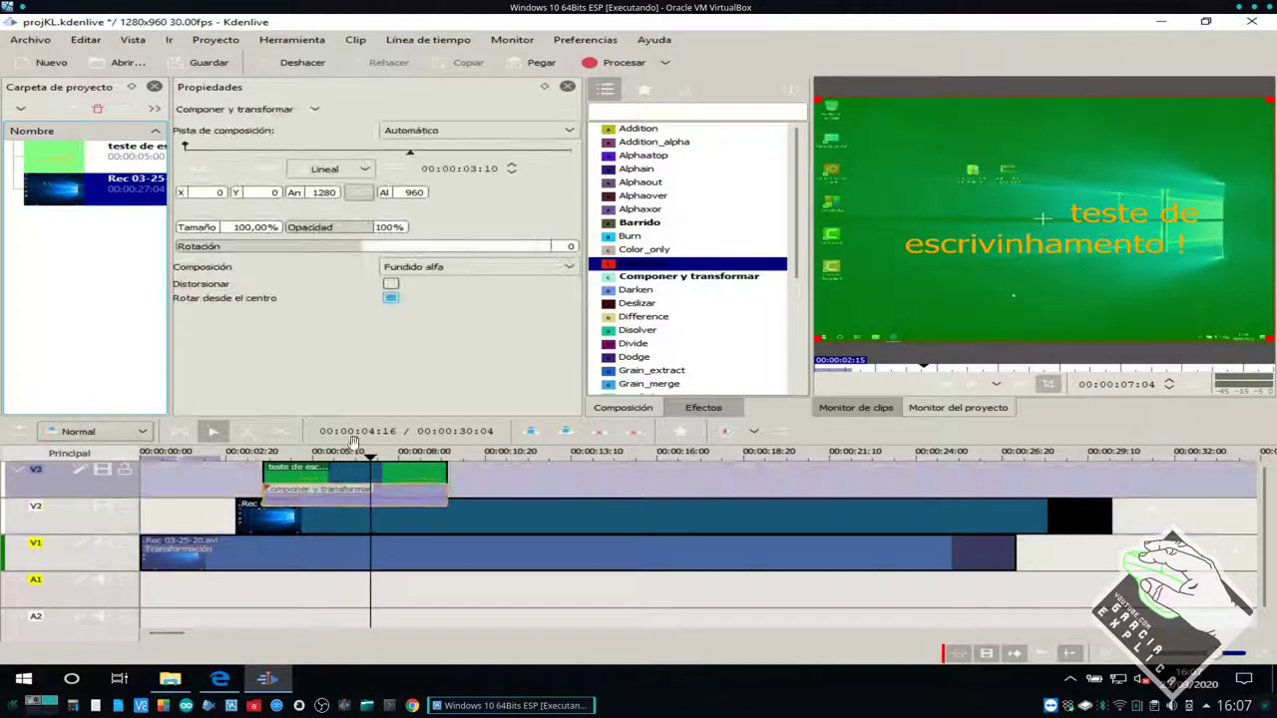
left_click(469, 130)
left_click(420, 178)
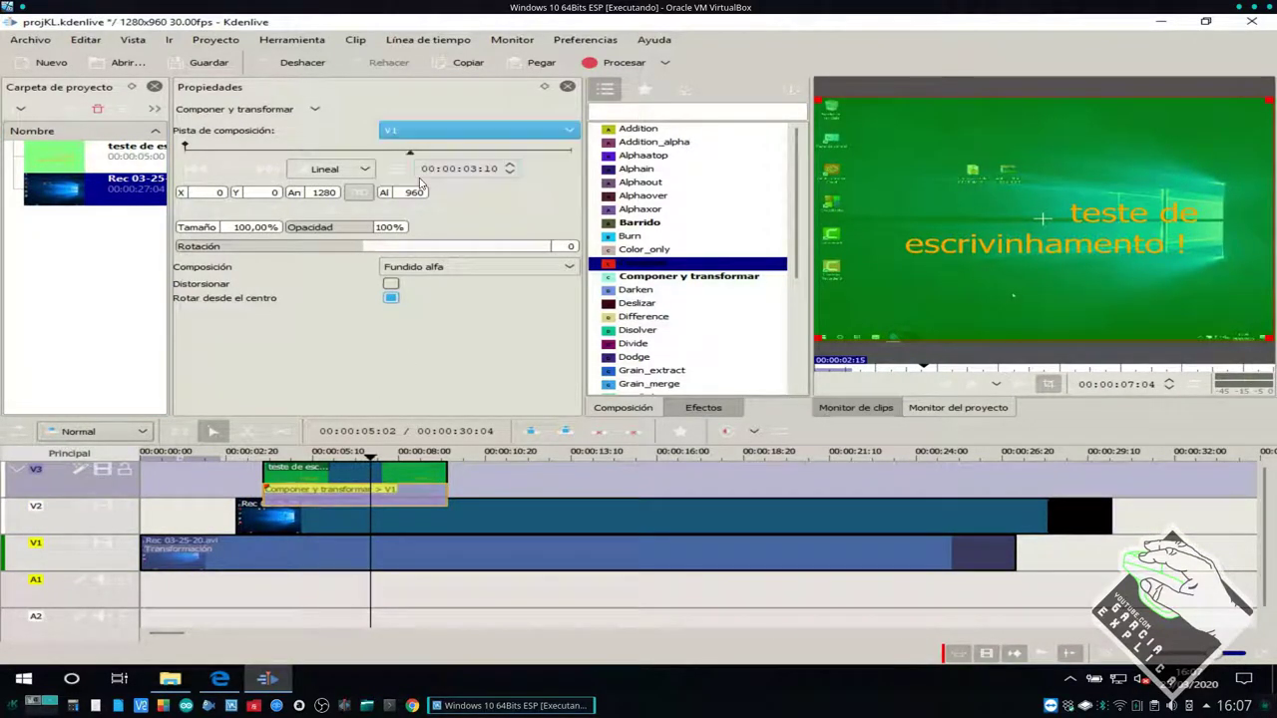
- Delete the Rec 03-25-20.avi clip from V2, and move the title clip with its composition back to V2
left_click(486, 509)
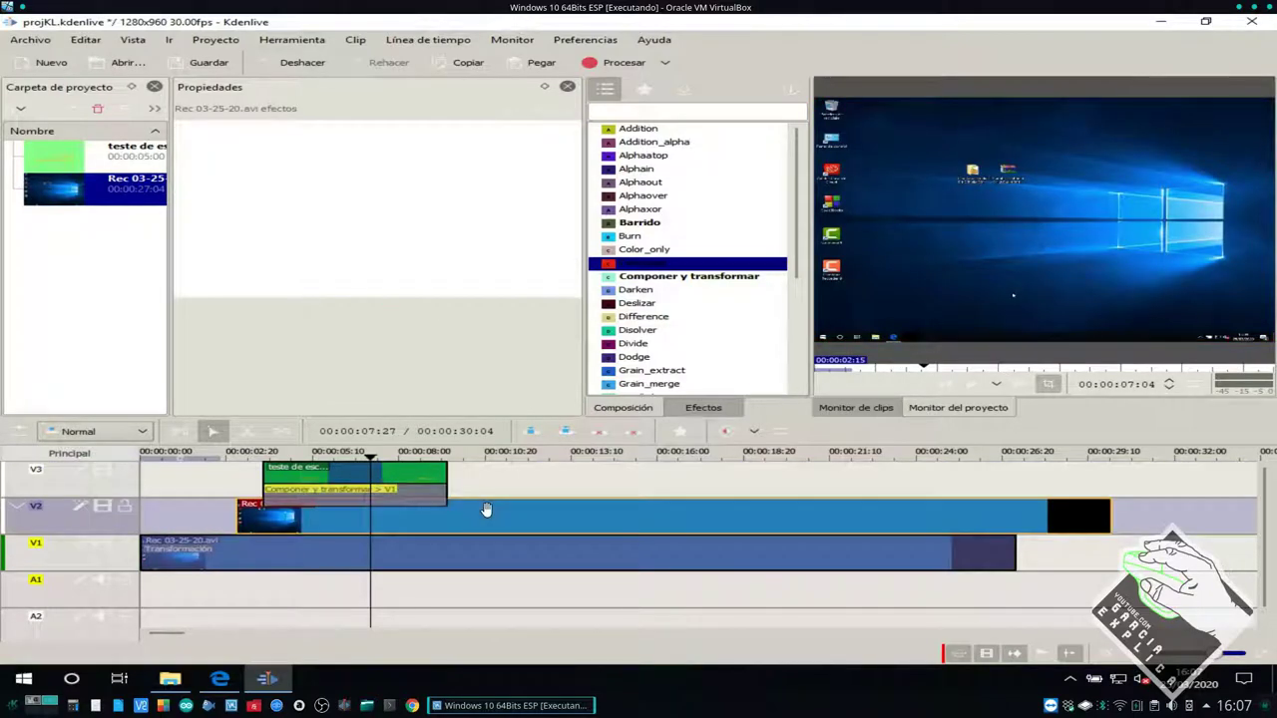
key("Delete")
left_click_drag(389, 495, 386, 536)
left_click(387, 536)
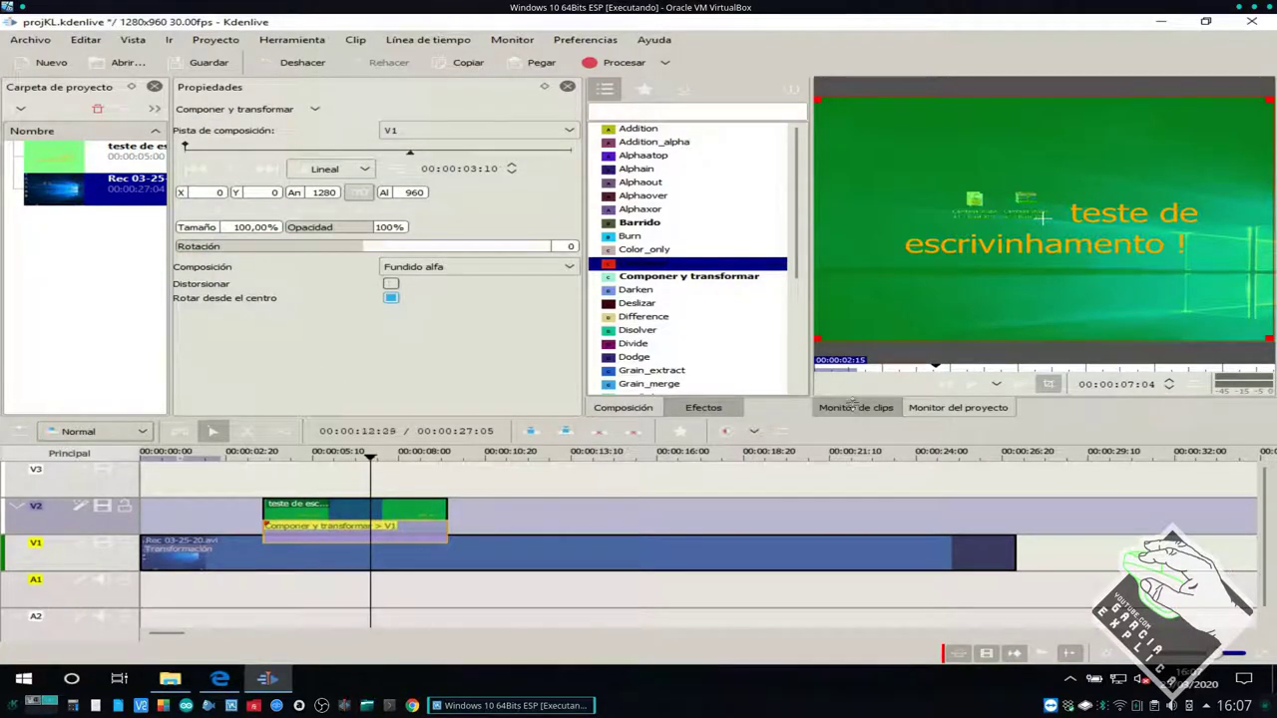
- Shrink the title composition's frame in the monitor to about 482 by 299 and move it to about X 390, Y 443
left_click_drag(816, 339, 1105, 170)
left_click_drag(1187, 130, 1040, 247)
- Try an opacity of 15% on the title composition, reset it to 100%, and move the frame to about X 312, Y 507
left_click_drag(388, 227, 299, 230)
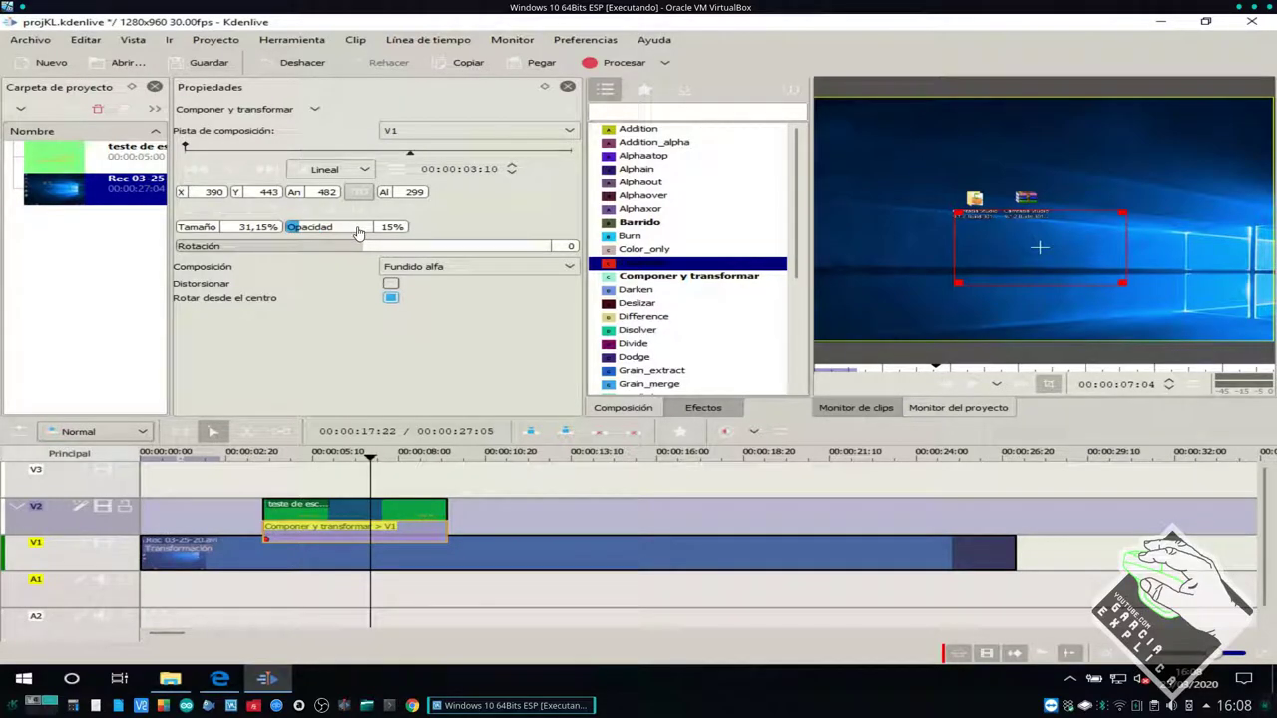
double_click(361, 232)
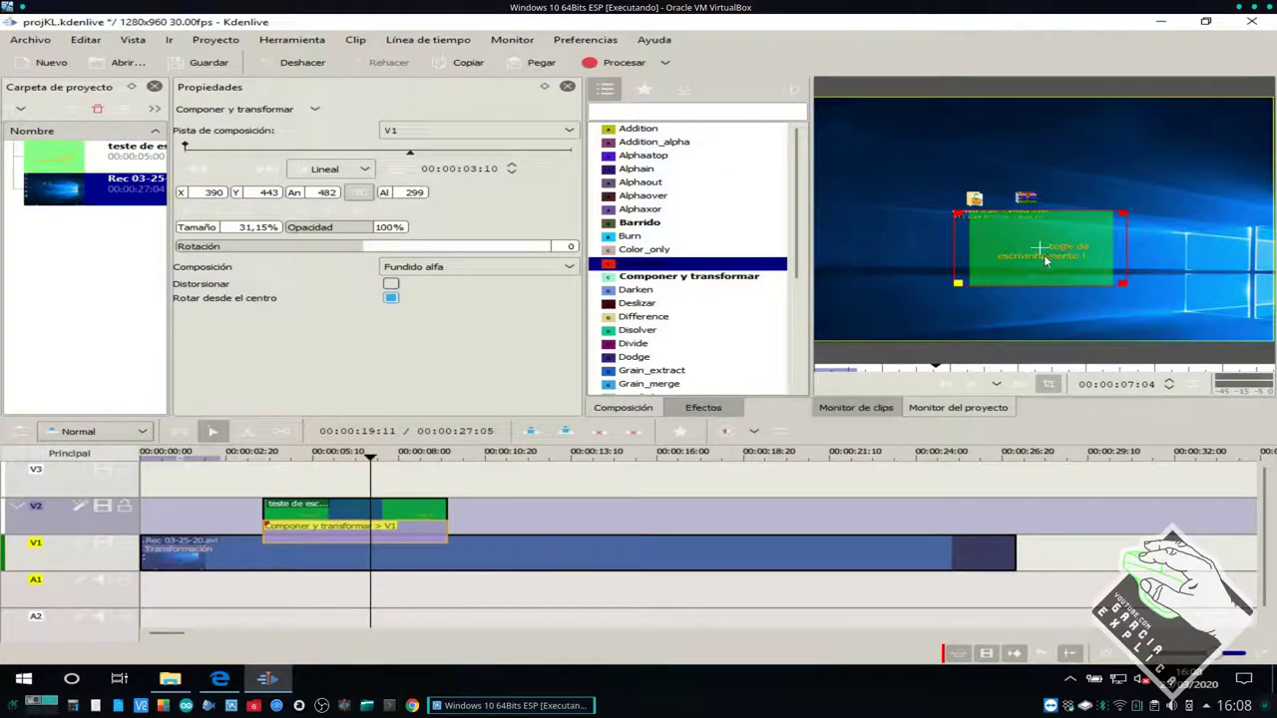
left_click_drag(1041, 246, 1014, 261)
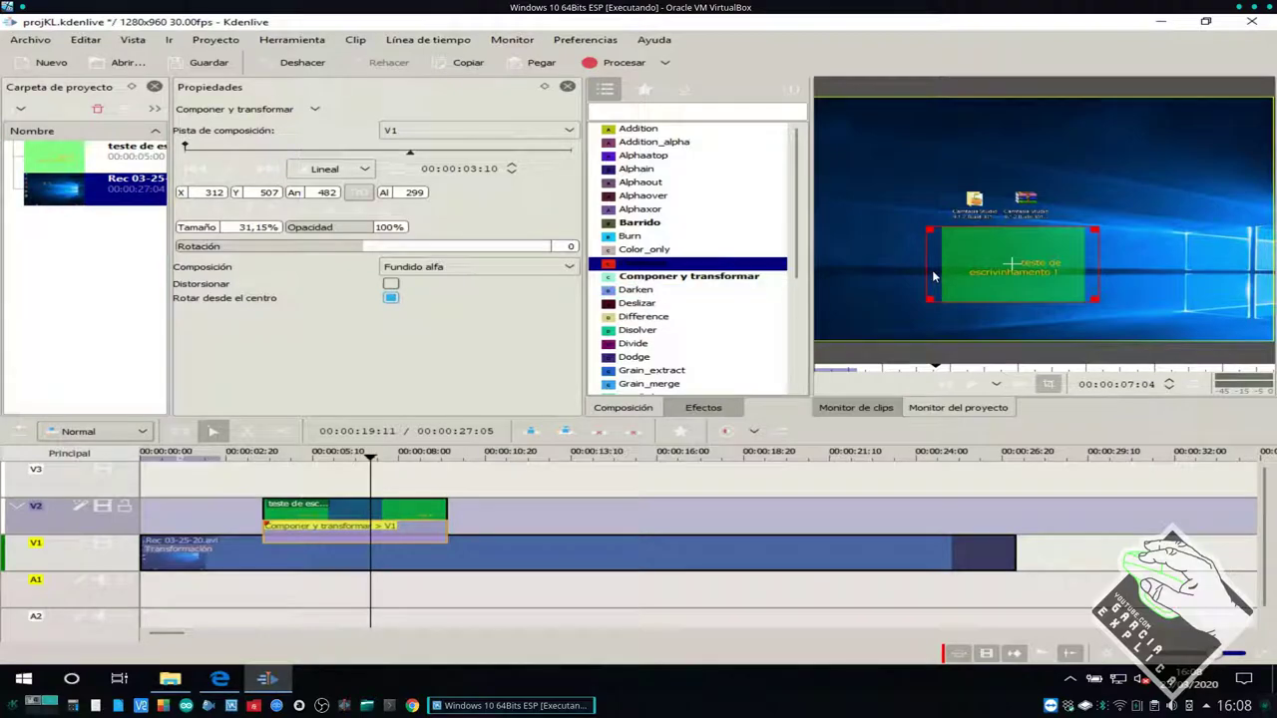
- Edit the green title clip from the project bin and reduce its background opacity to 0
left_click(109, 155)
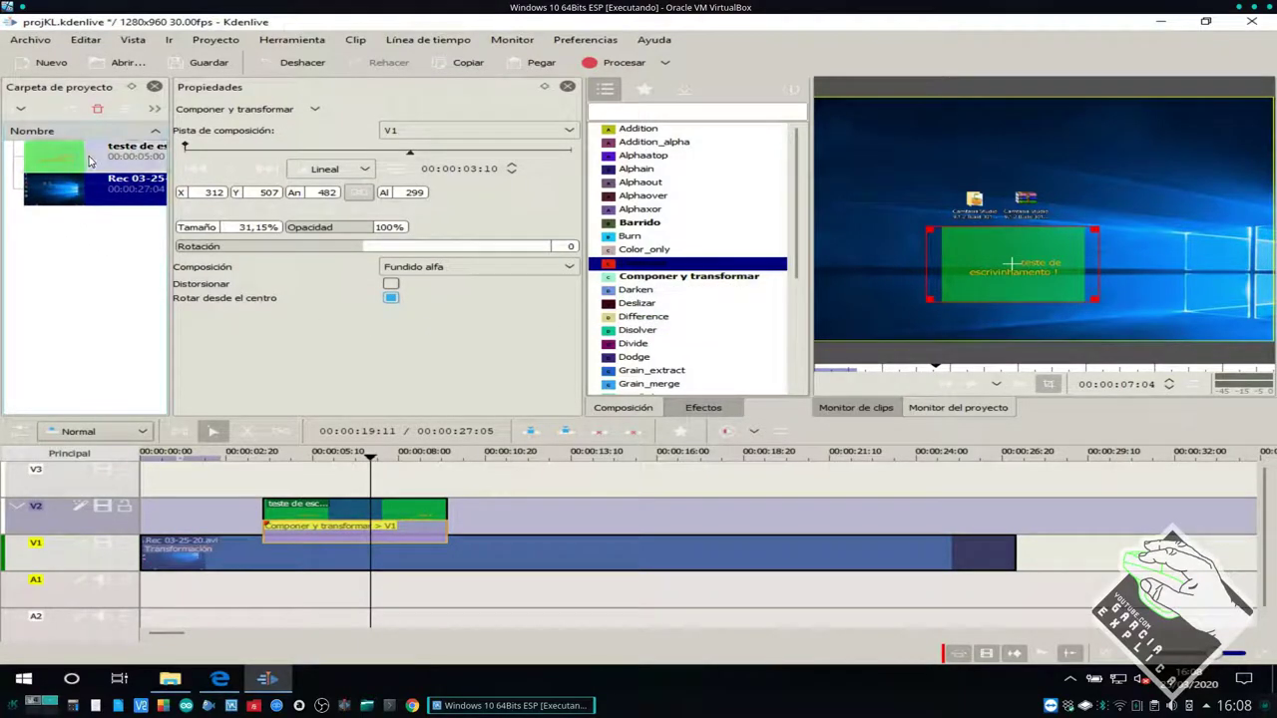
left_click(147, 196)
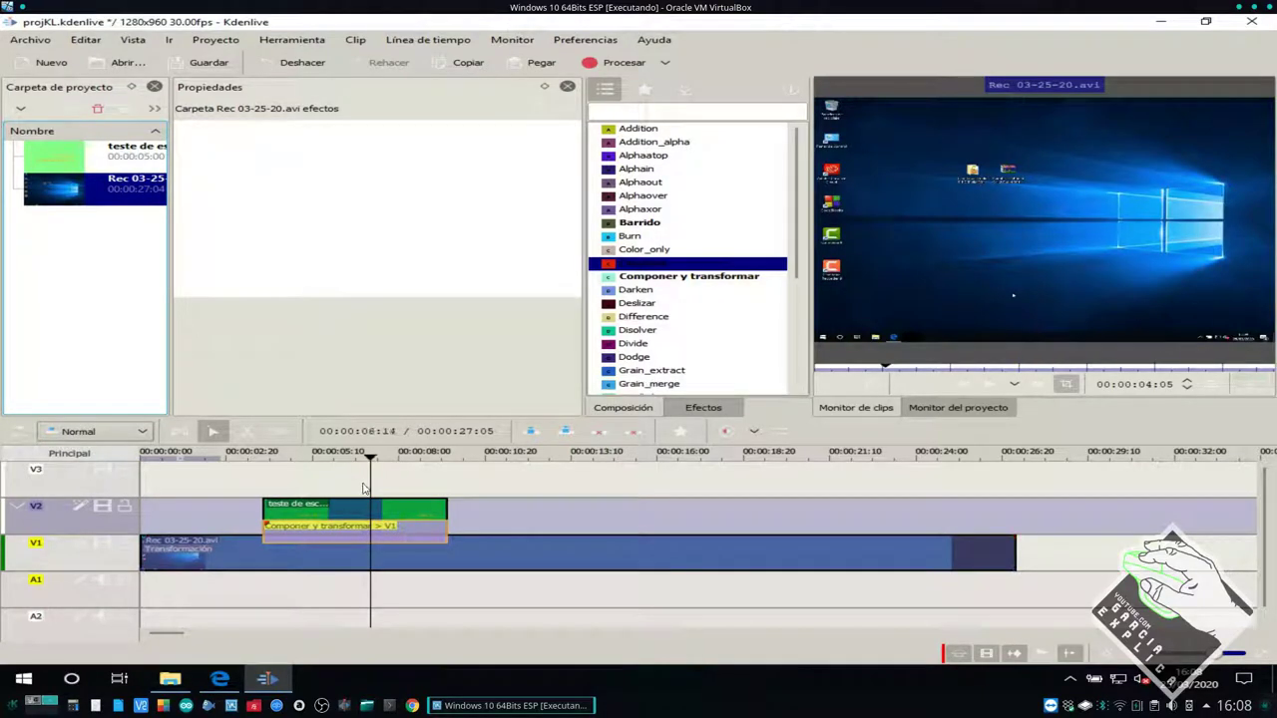
left_click(365, 488)
left_click(1012, 268)
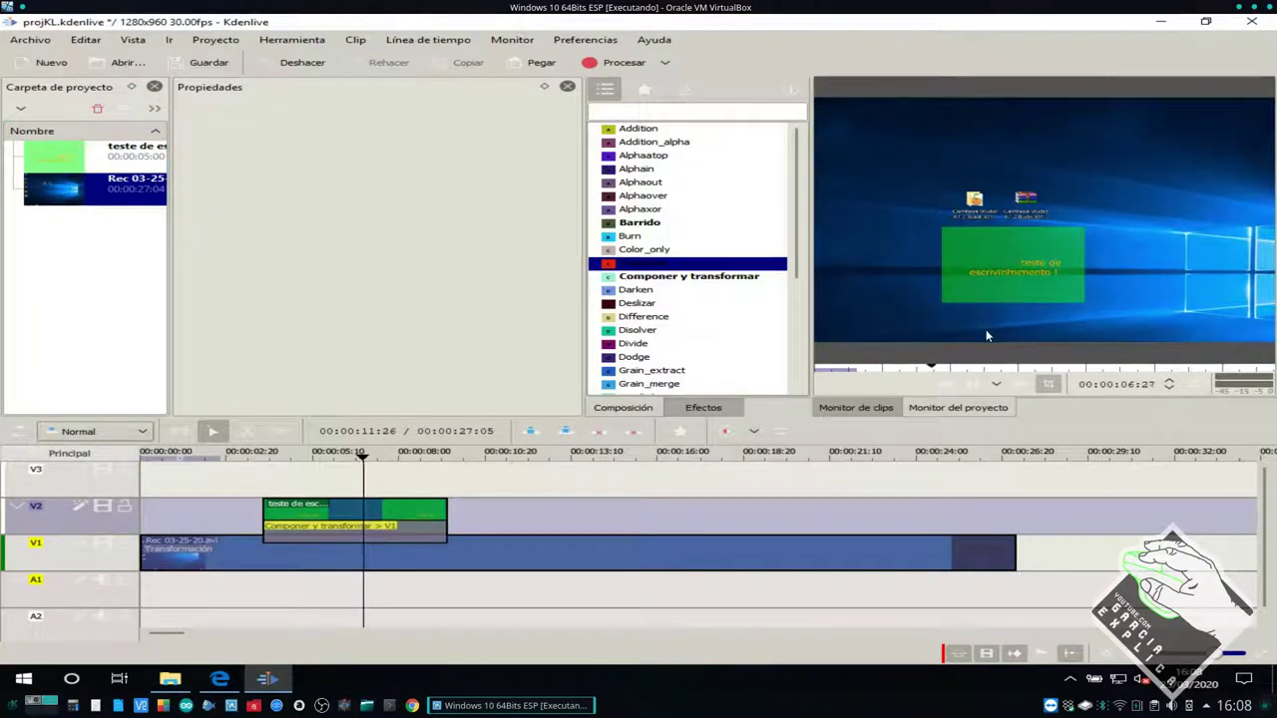
right_click(103, 150)
left_click(189, 283)
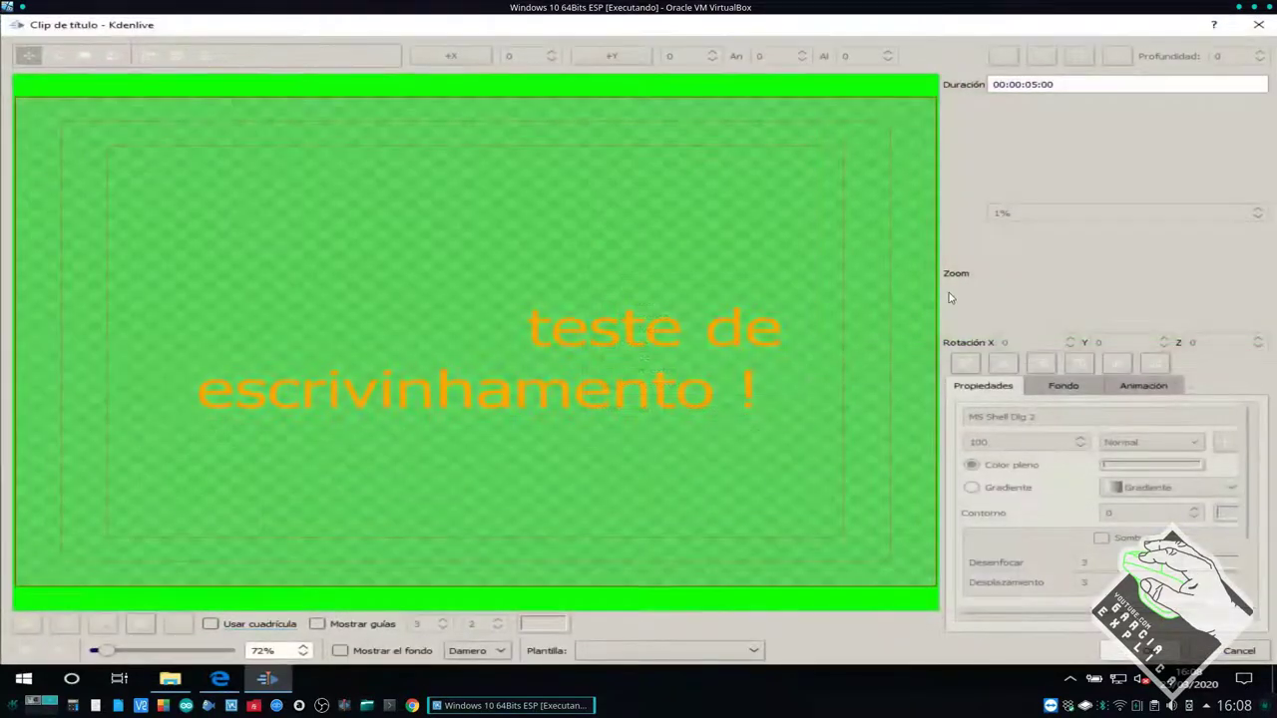
left_click(1063, 385)
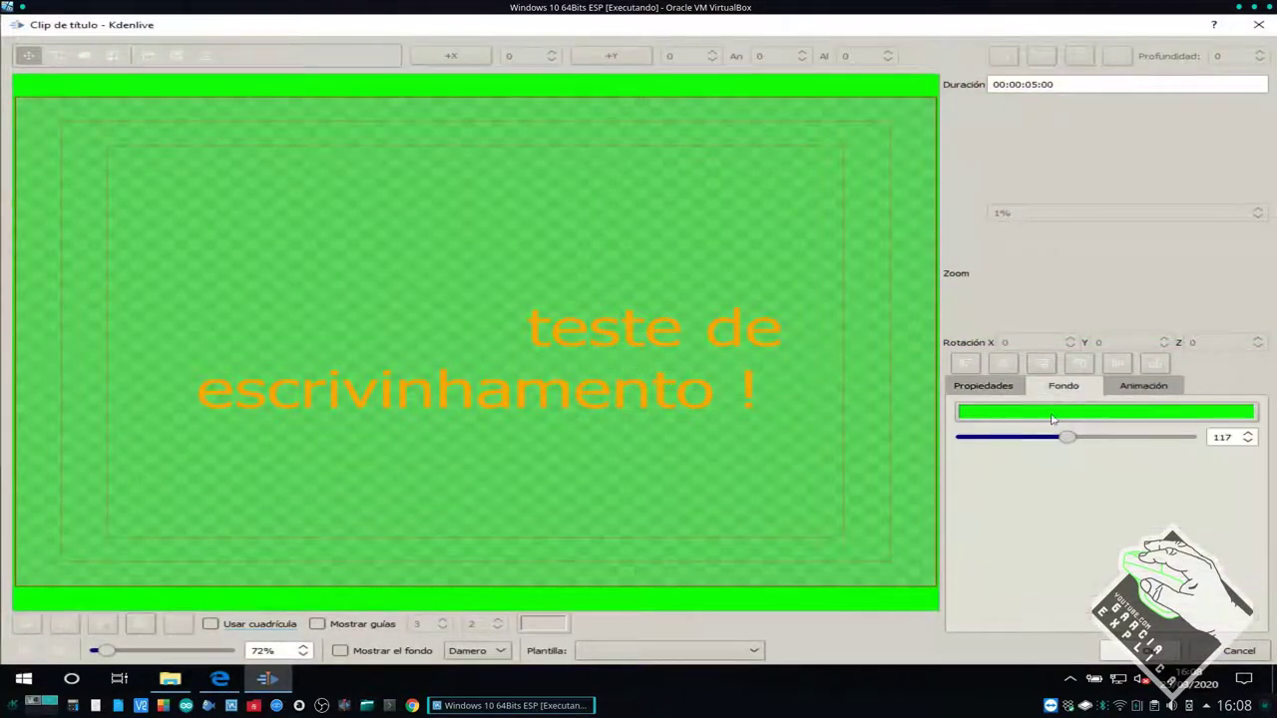
left_click_drag(1066, 437, 958, 447)
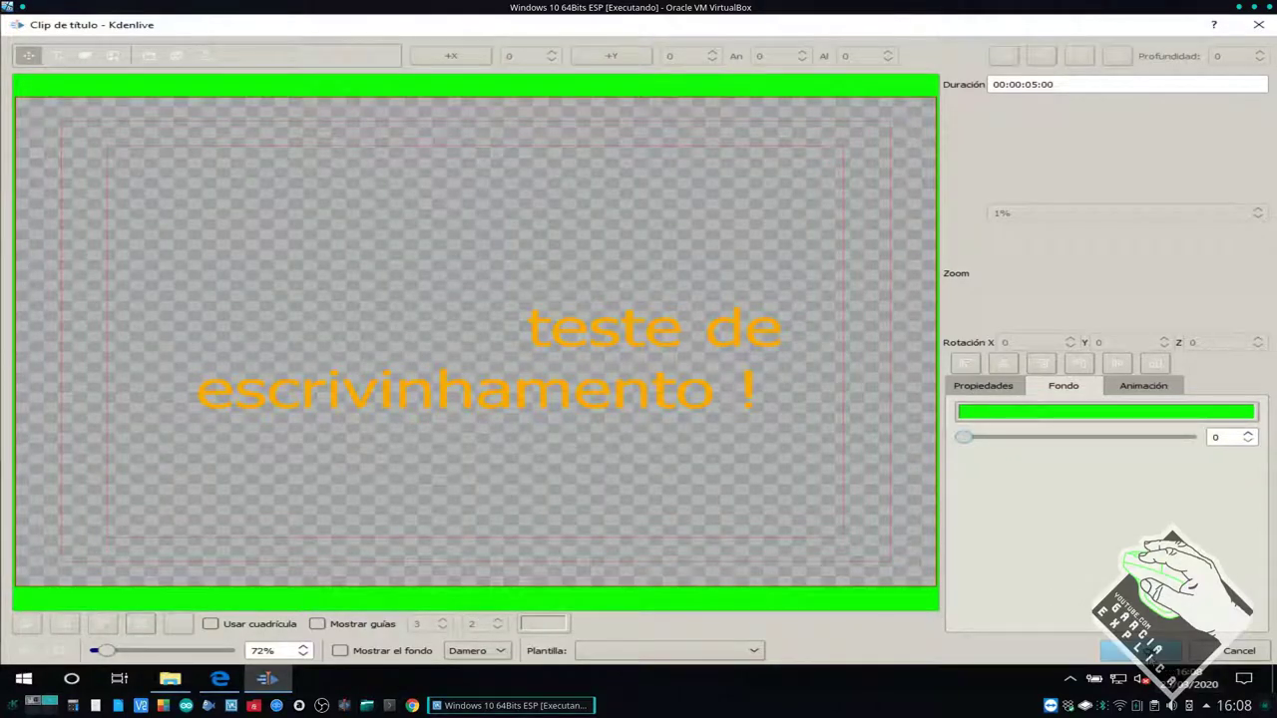
left_click(1137, 650)
left_click(357, 485)
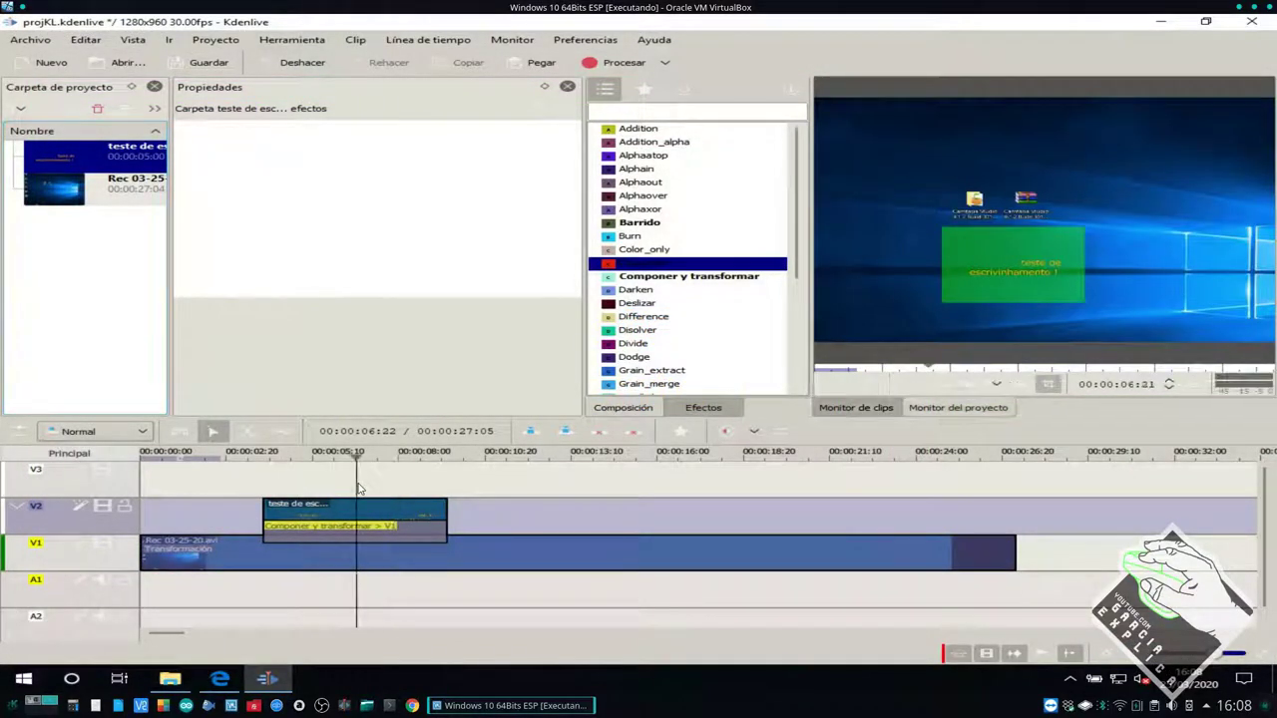
- Select the title's Componer y transformar composition and move its frame in the monitor to about X 357, Y 535
left_click(409, 529)
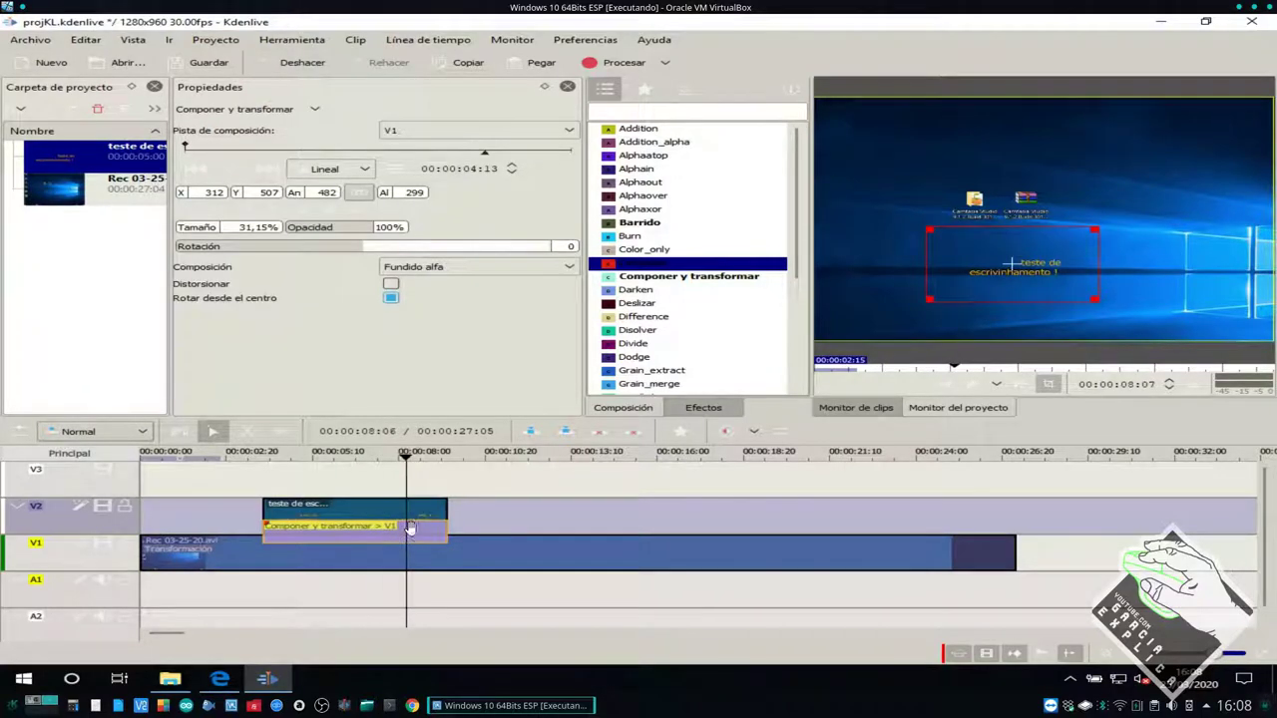
left_click_drag(1007, 262, 973, 247)
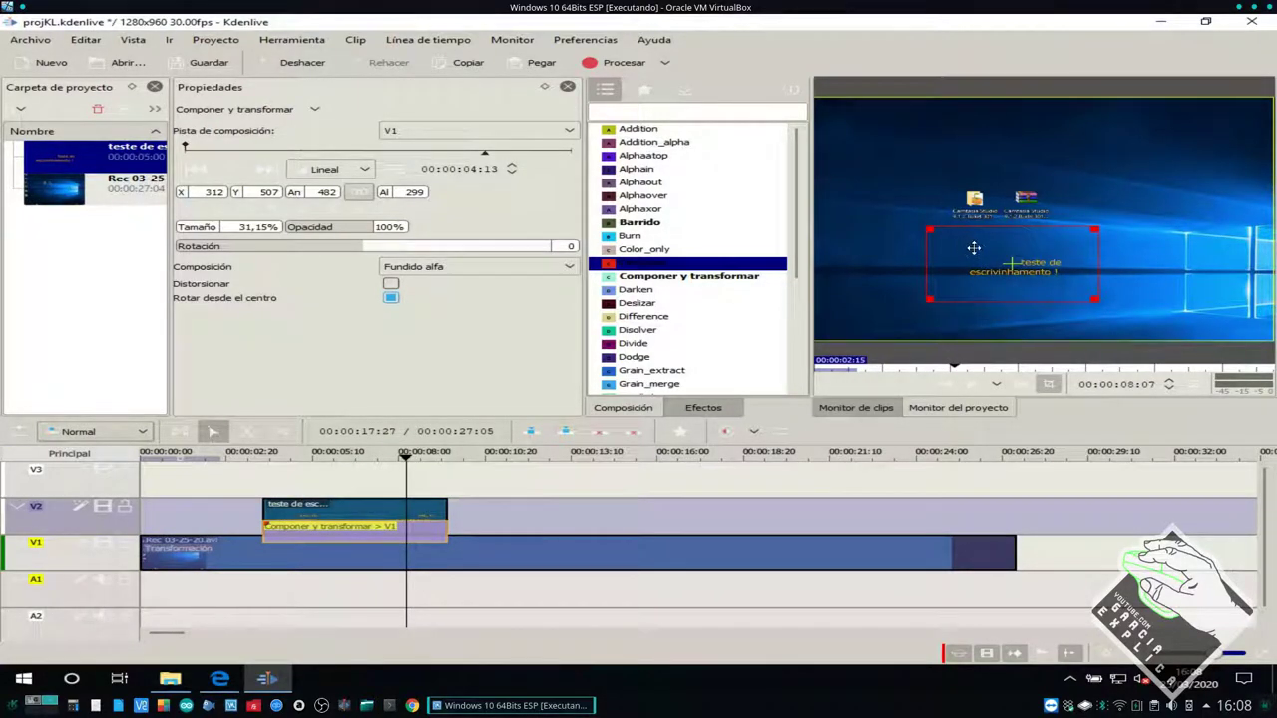
left_click(339, 506)
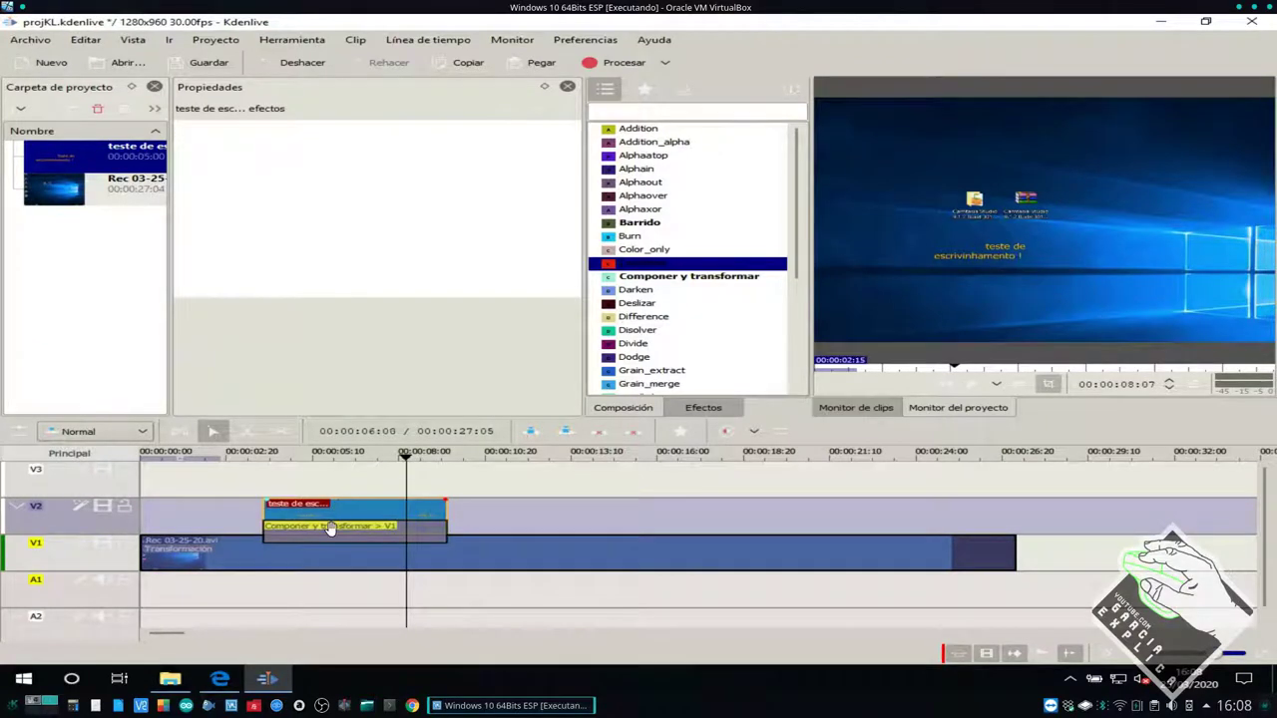
left_click(331, 529)
left_click_drag(975, 247, 1028, 272)
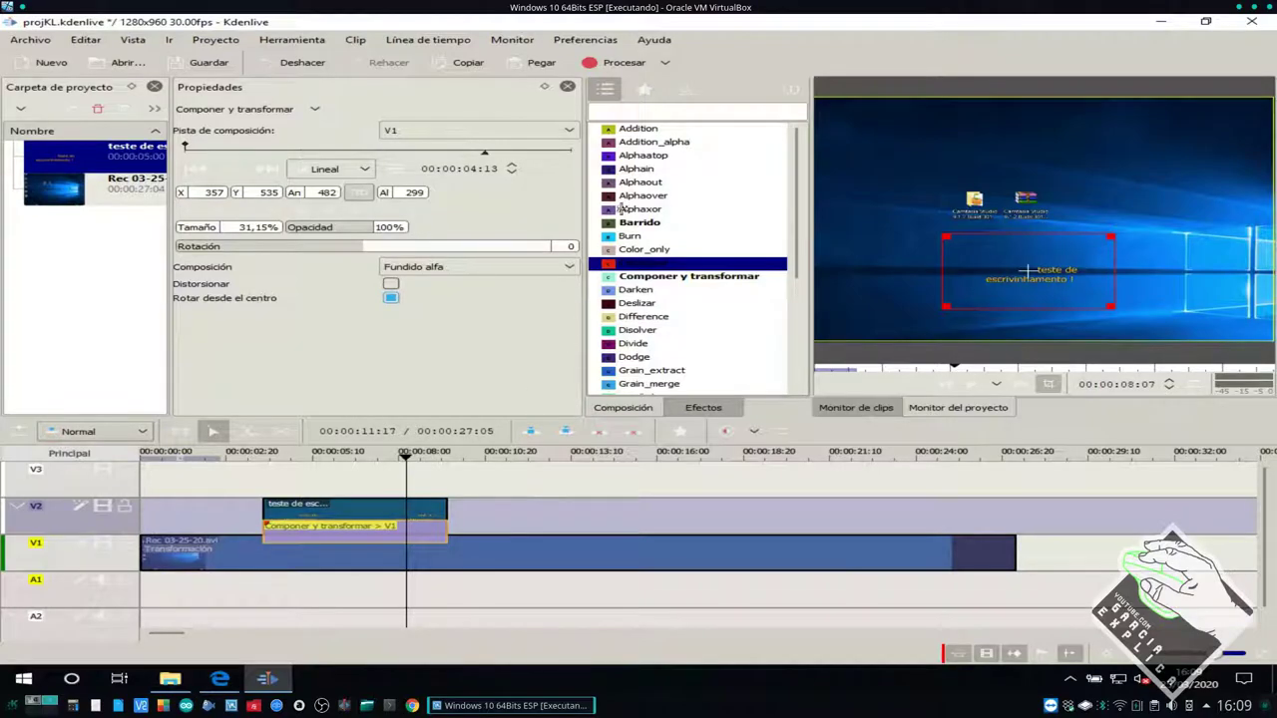
- Set up an MP4 (H264/AAC) render with more options shown, trying video quality 15 before returning it to 23 with audio 192
left_click(629, 63)
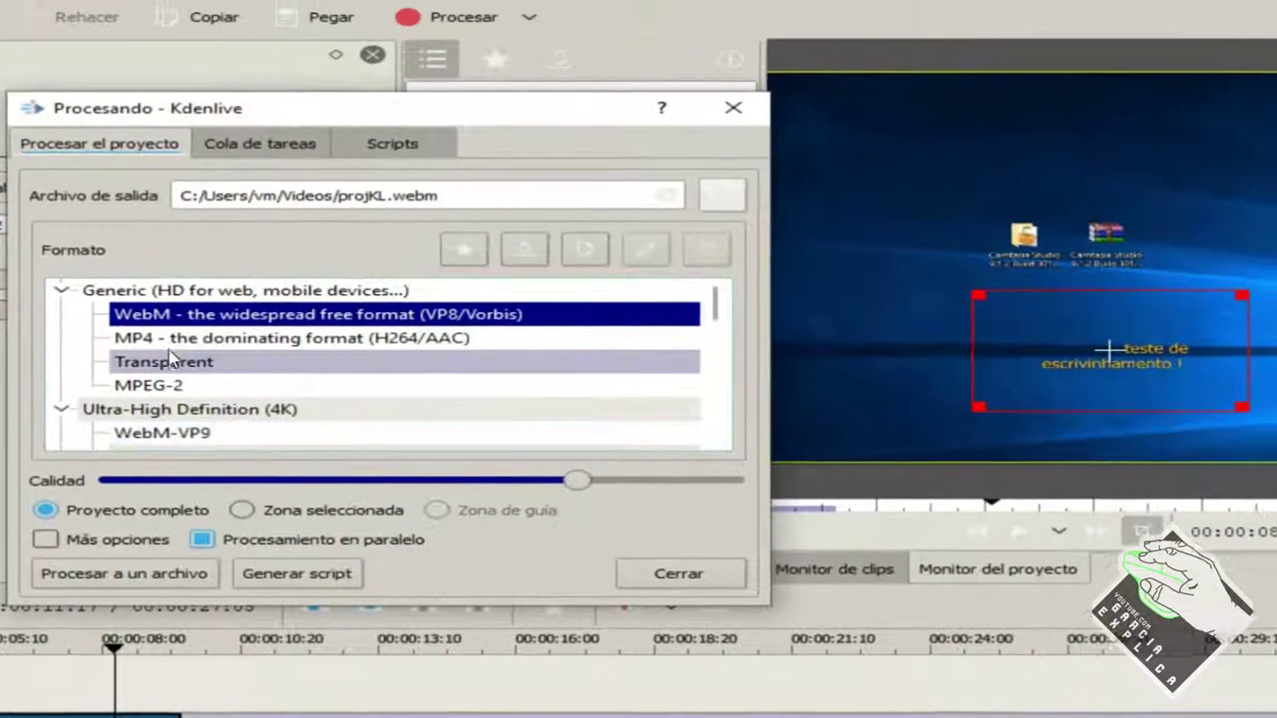
left_click(290, 222)
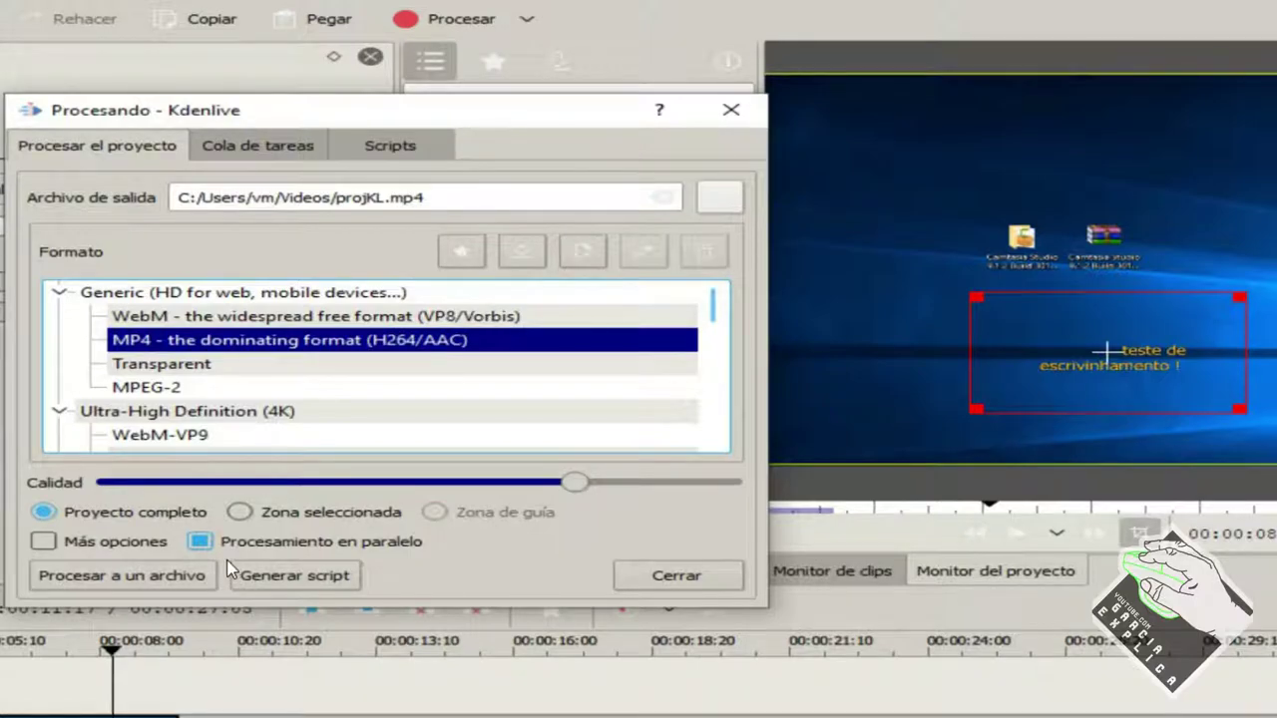
left_click(92, 543)
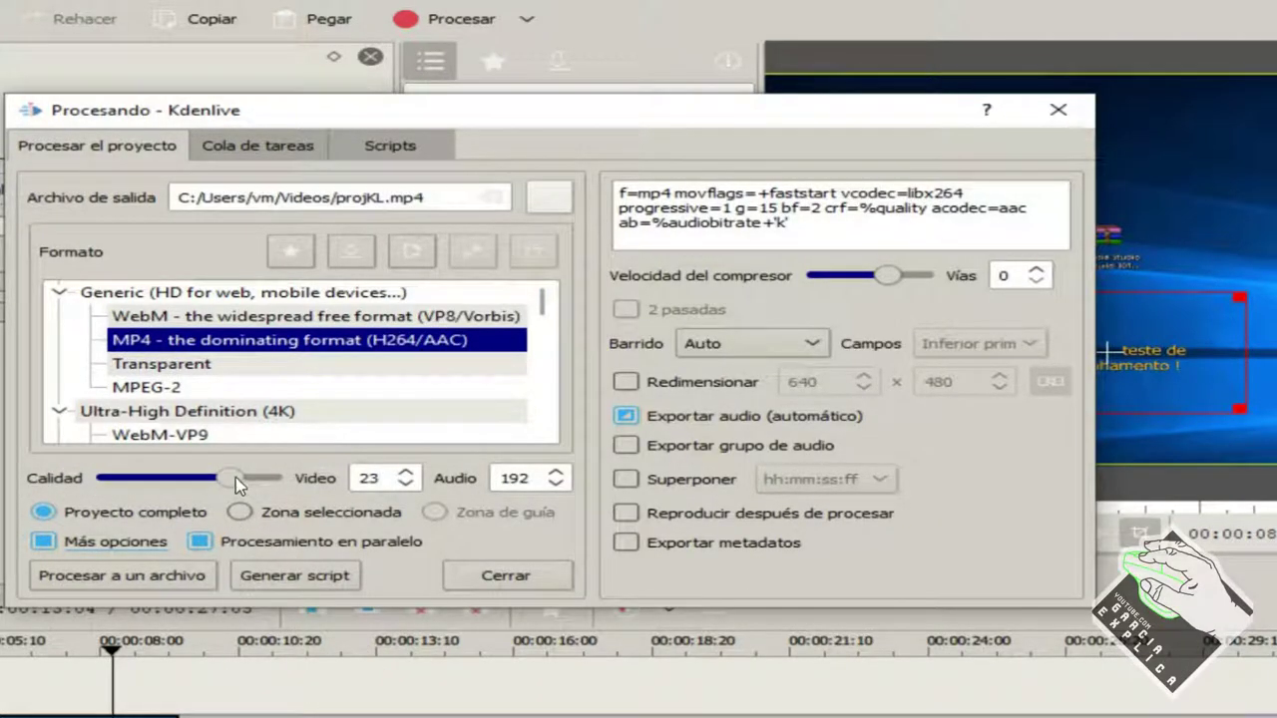
left_click_drag(315, 486, 318, 487)
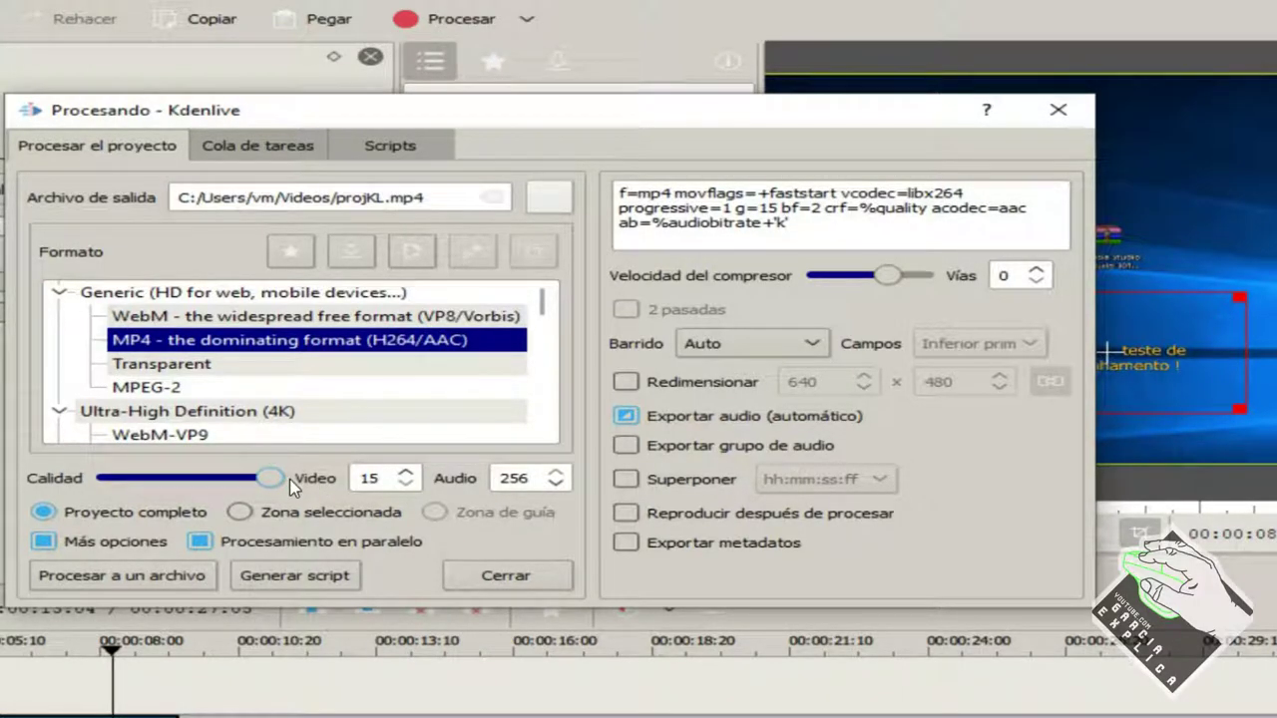
mouse_move(251, 486)
left_mouse_down()
mouse_move(159, 489)
mouse_move(247, 499)
left_mouse_up()
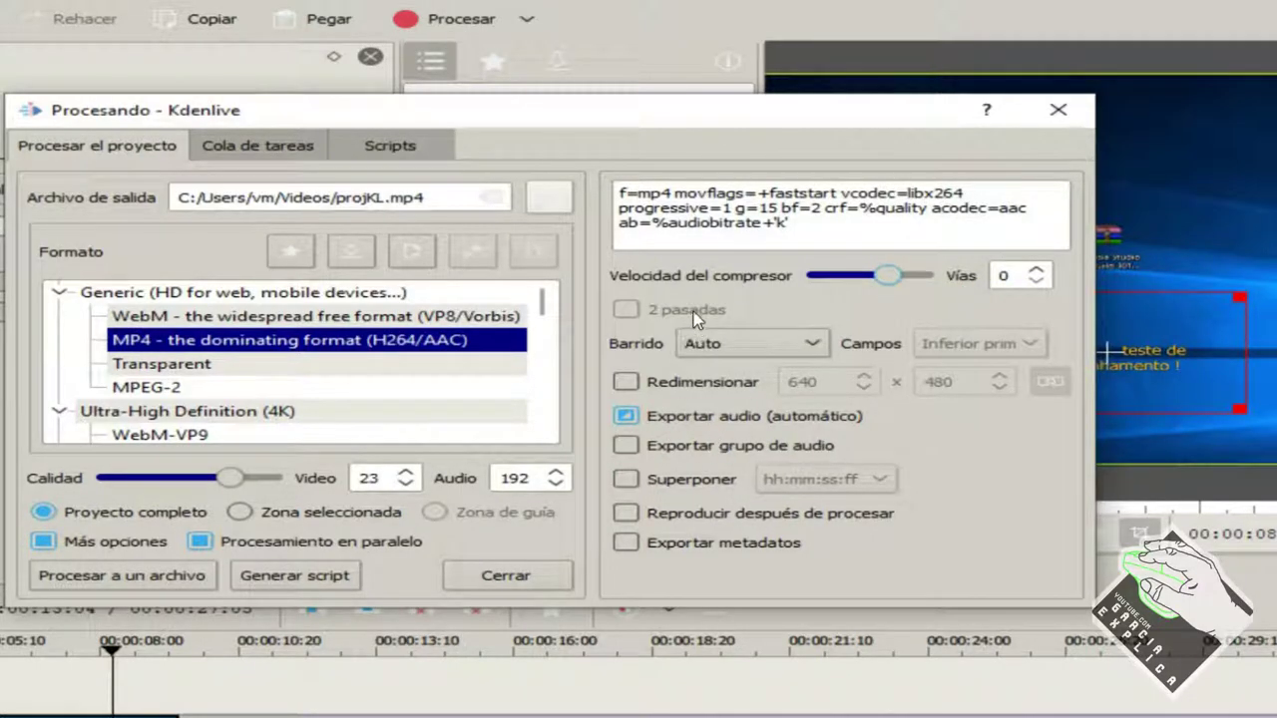
- Set the number of encoding threads for the render to 4
mouse_move(896, 272)
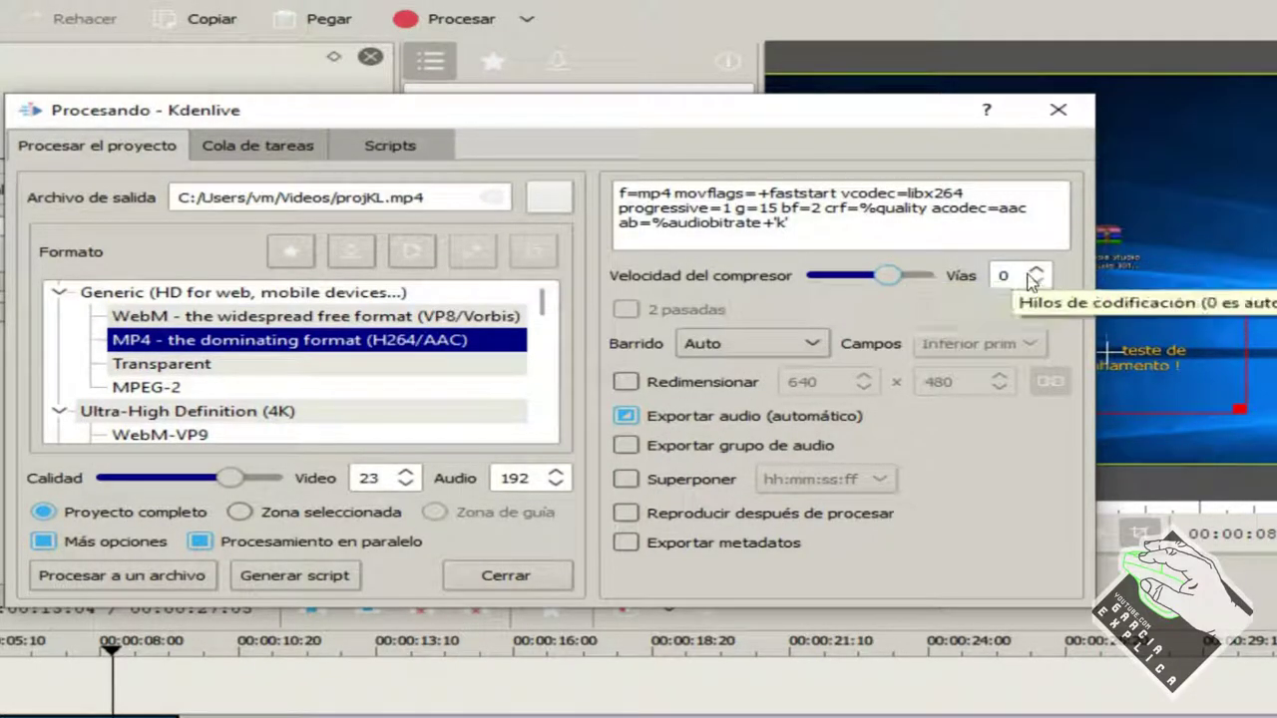
left_click(1037, 271)
left_click(1038, 271)
left_click(1038, 271)
left_click(1038, 270)
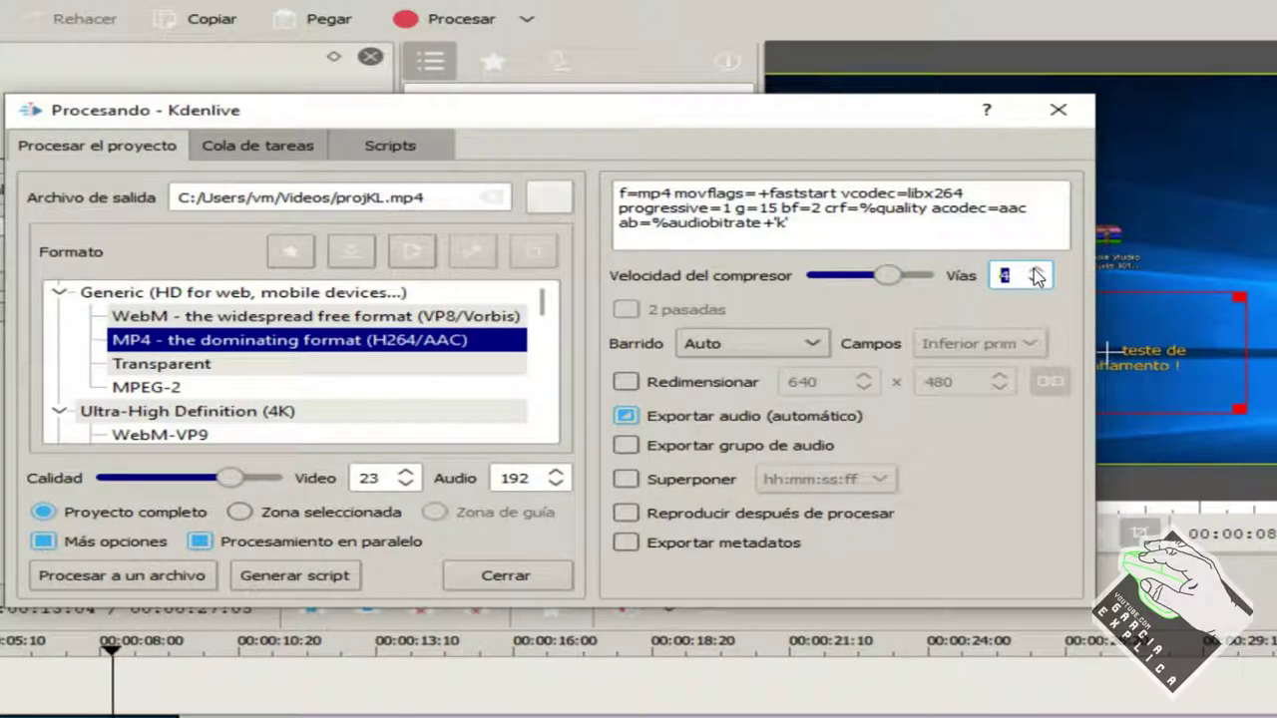
left_click(1018, 276)
- Set the output file to testeKL.mp4 in the Videos folder and start rendering the project to it
left_click(552, 196)
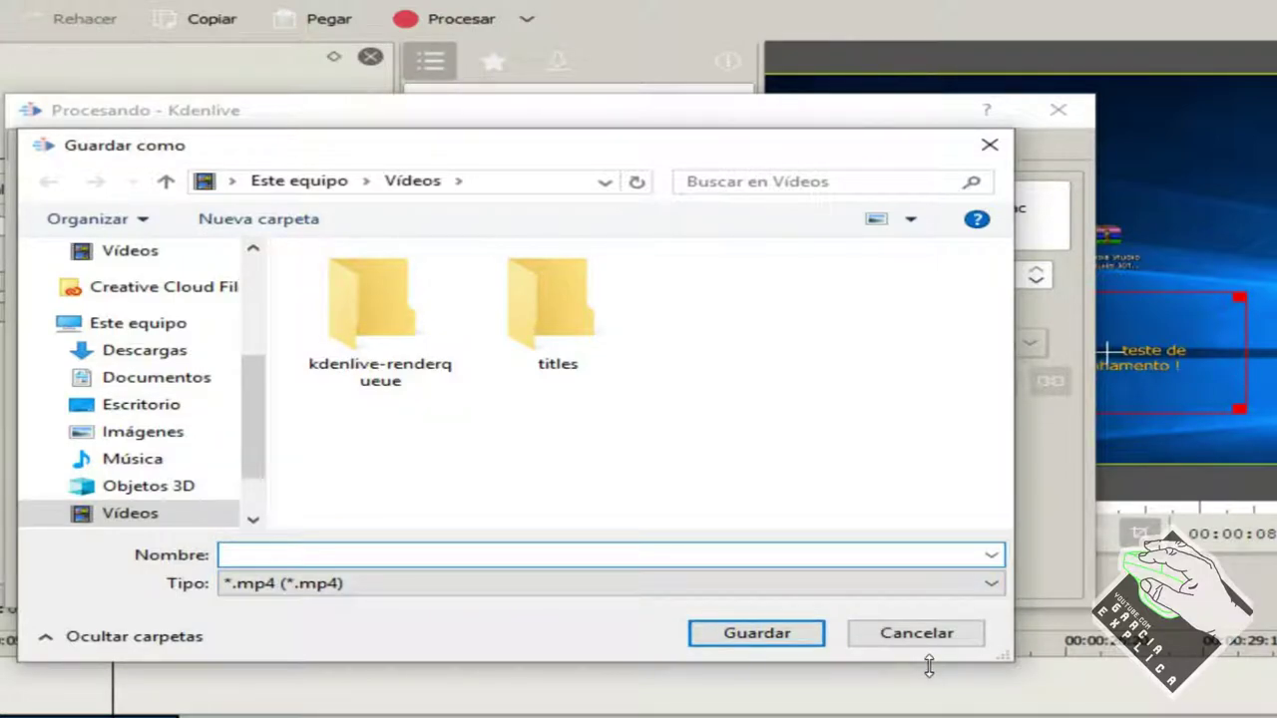
type("ste ")
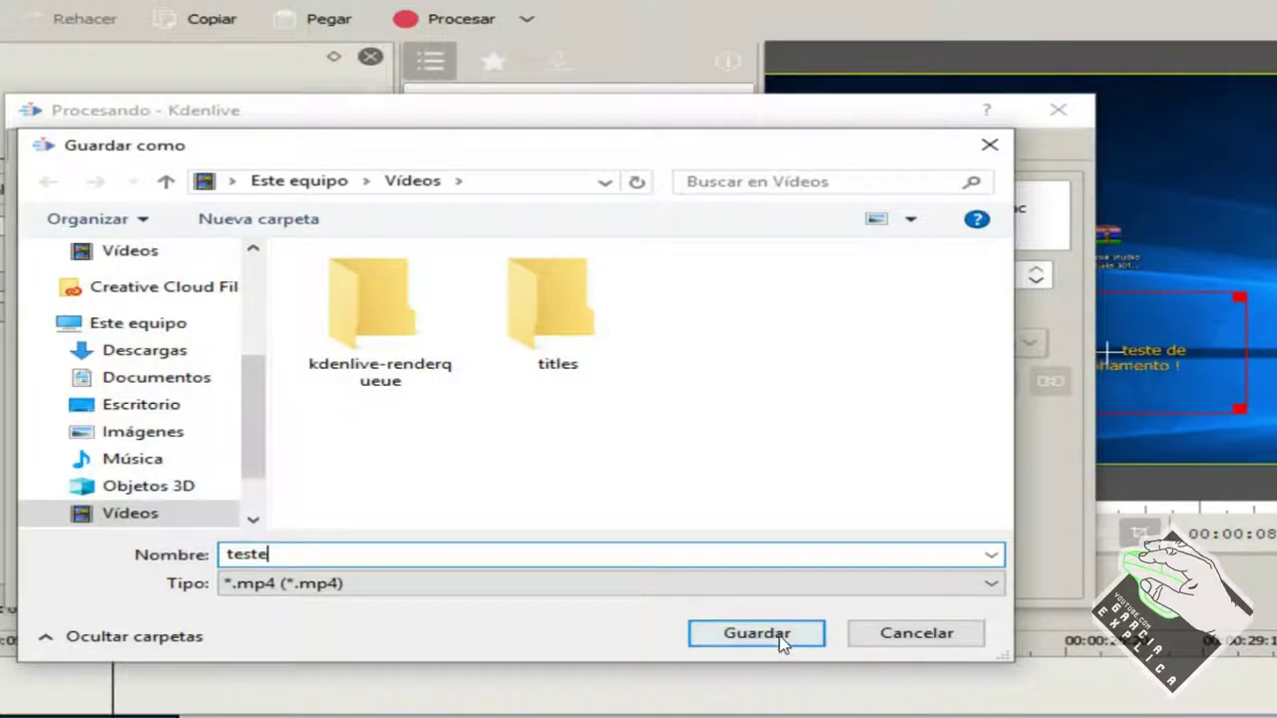
type("KL")
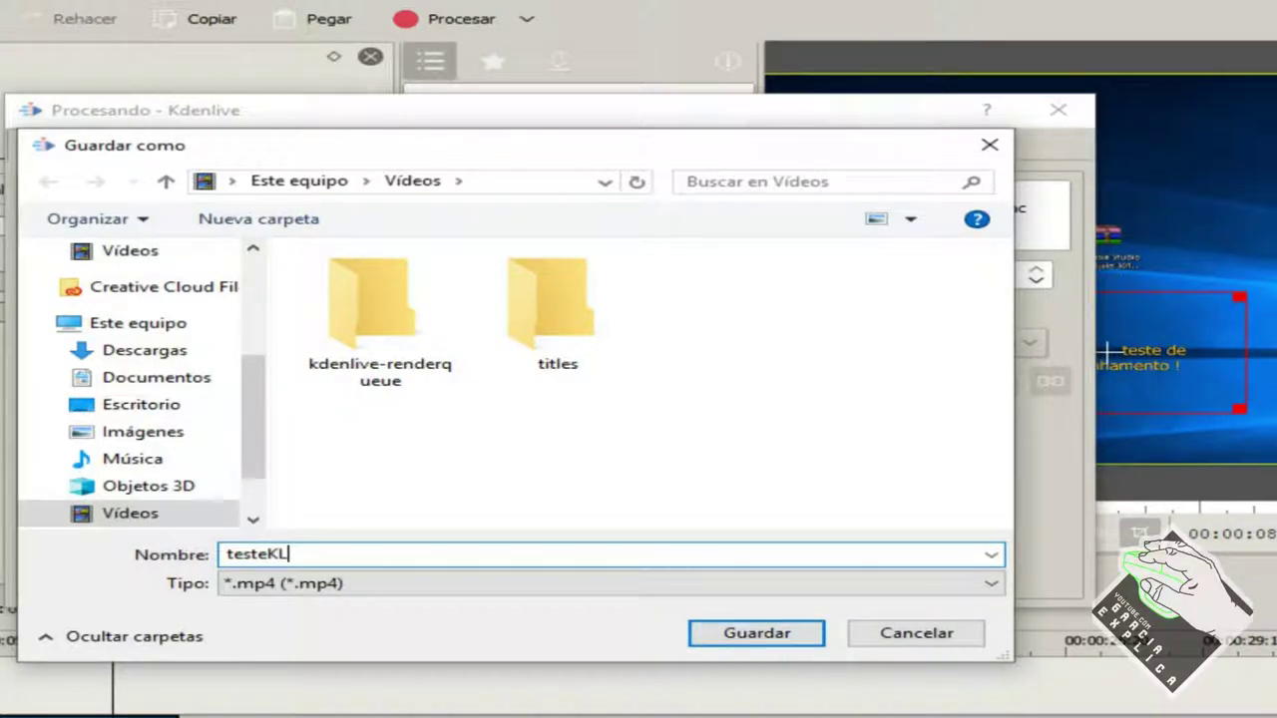
left_click(788, 635)
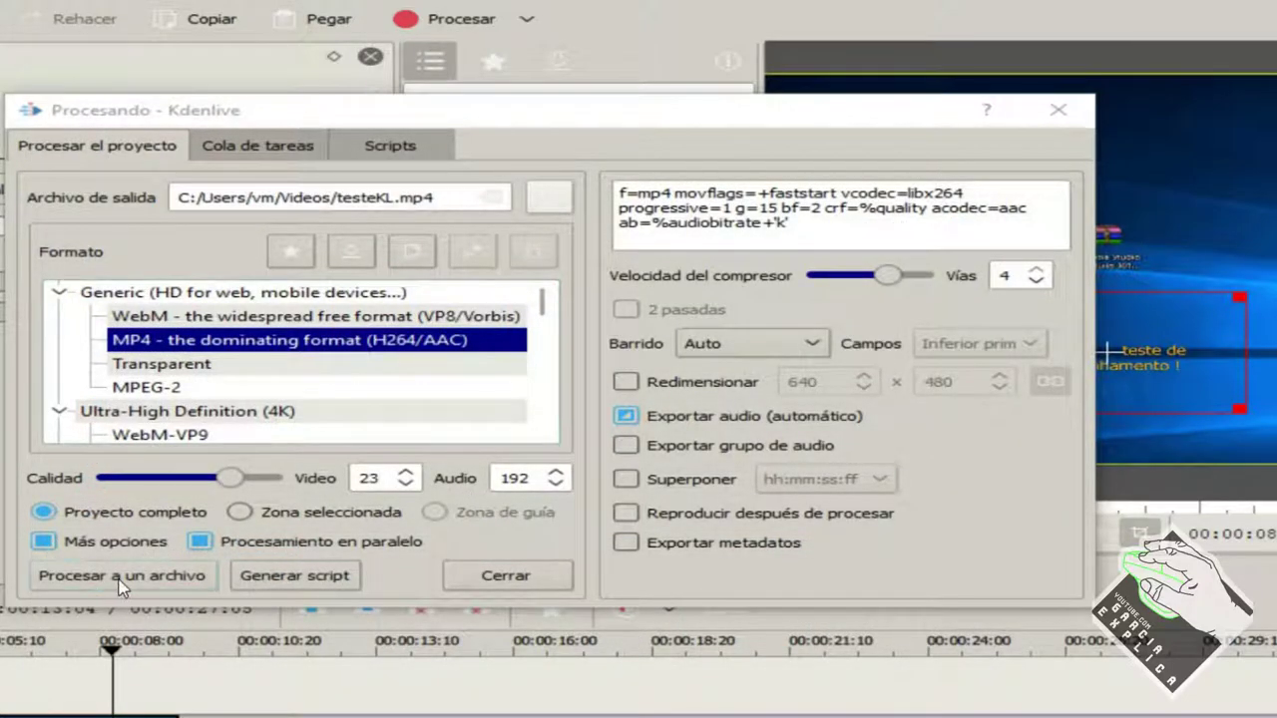
left_click(120, 578)
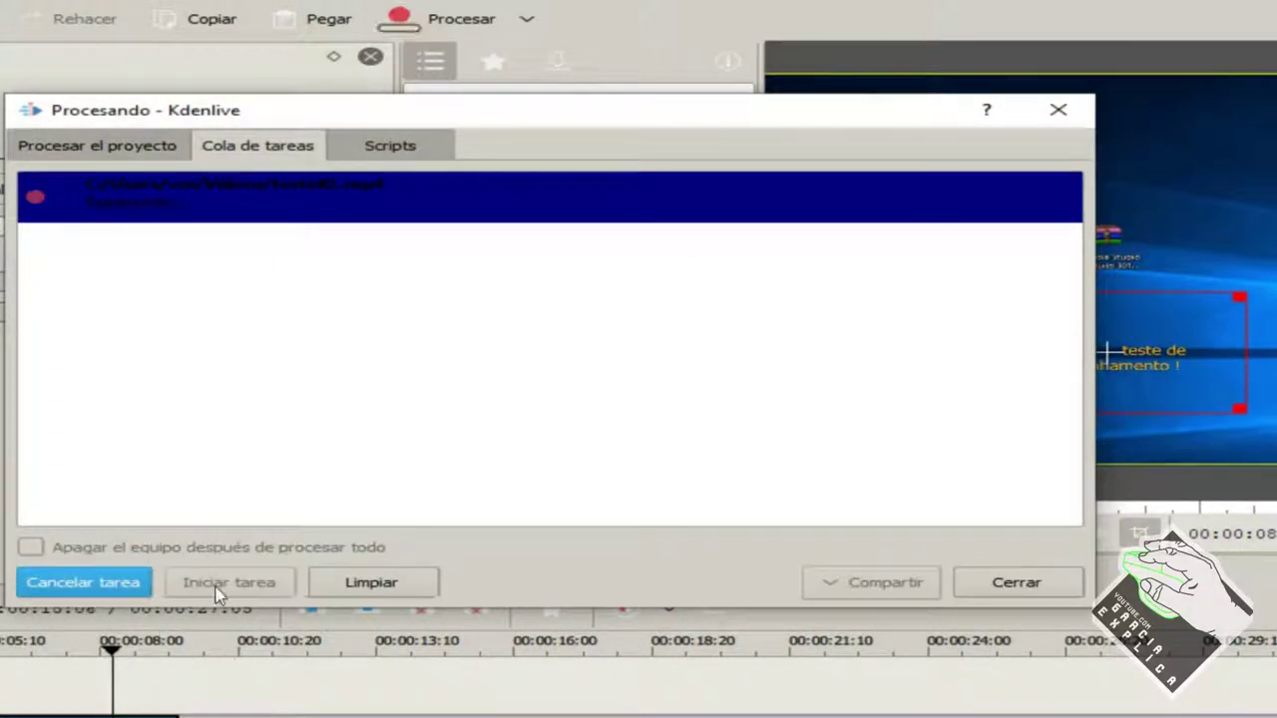
left_click_drag(288, 107, 208, 151)
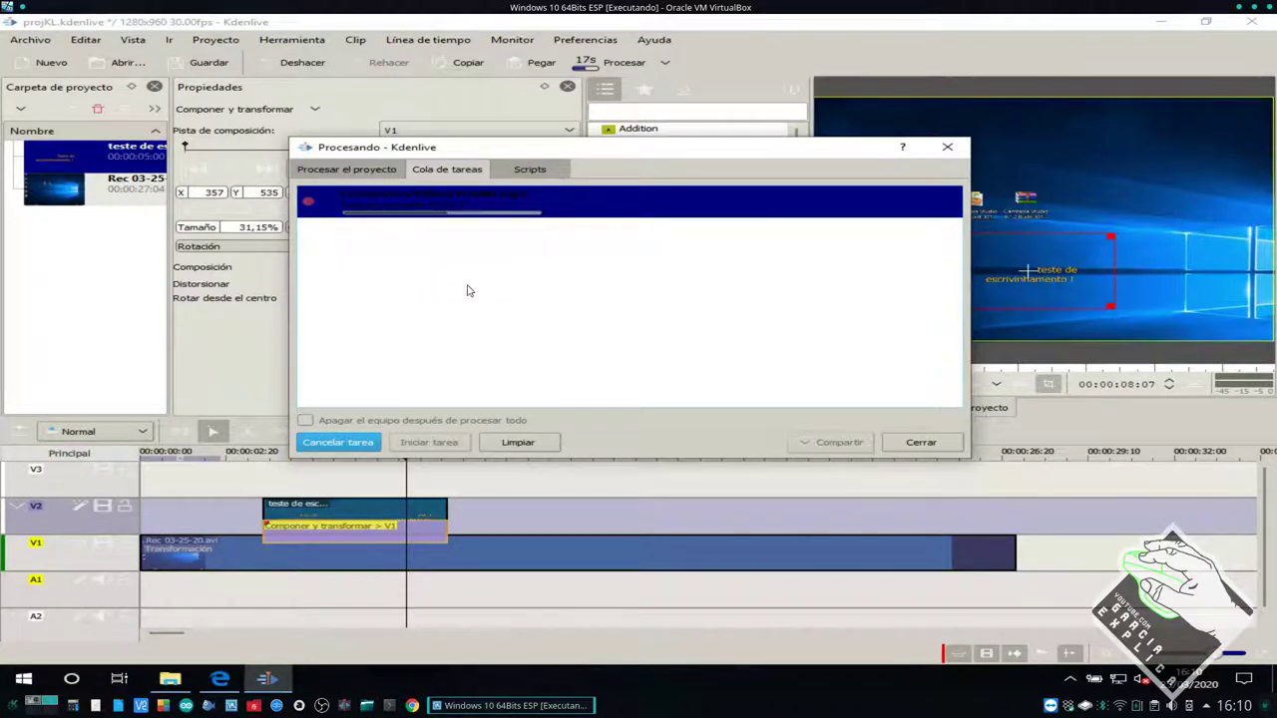
- Switch to File Explorer and check the rendered testeKL.mp4 in the Videos folder
left_click(170, 678)
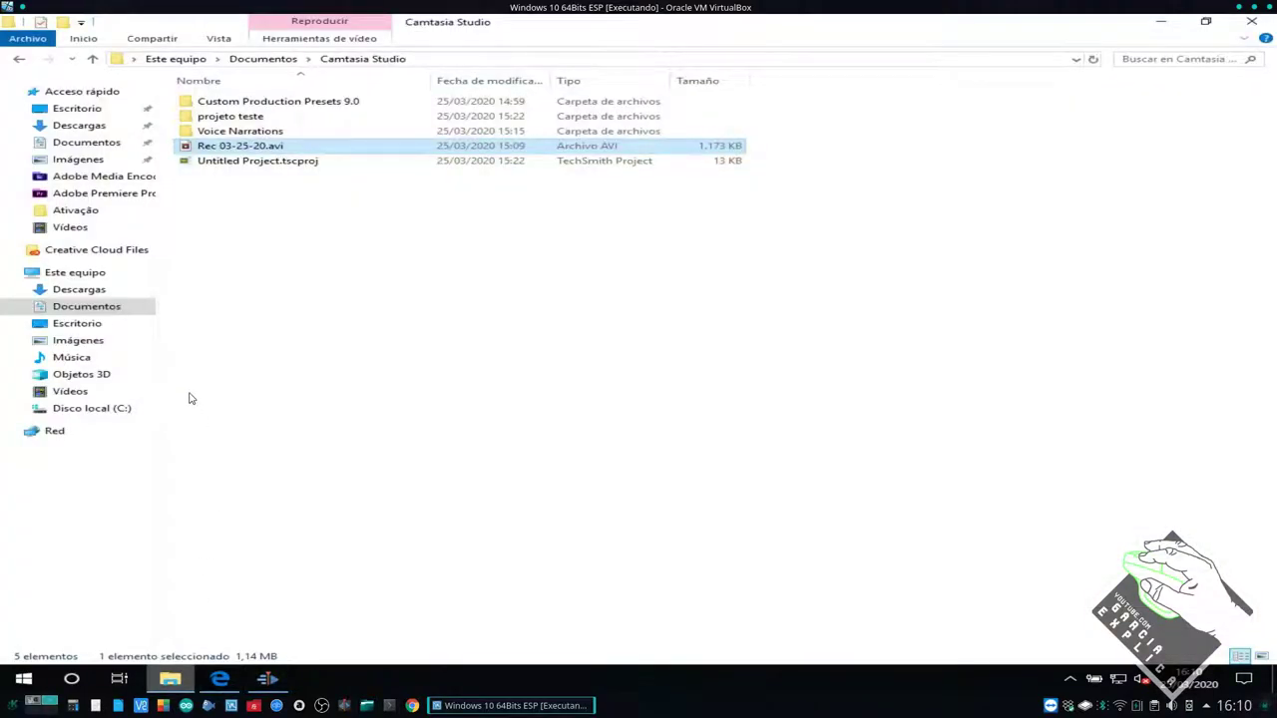
left_click(76, 392)
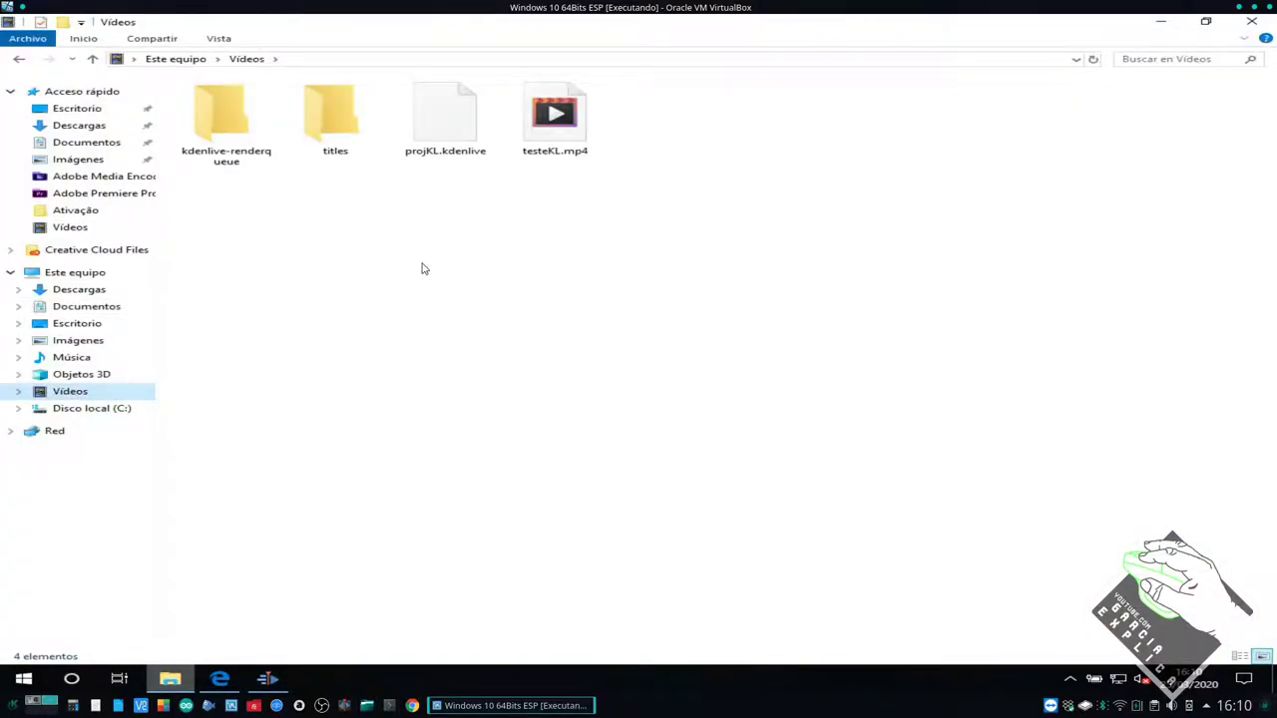
left_click(547, 157)
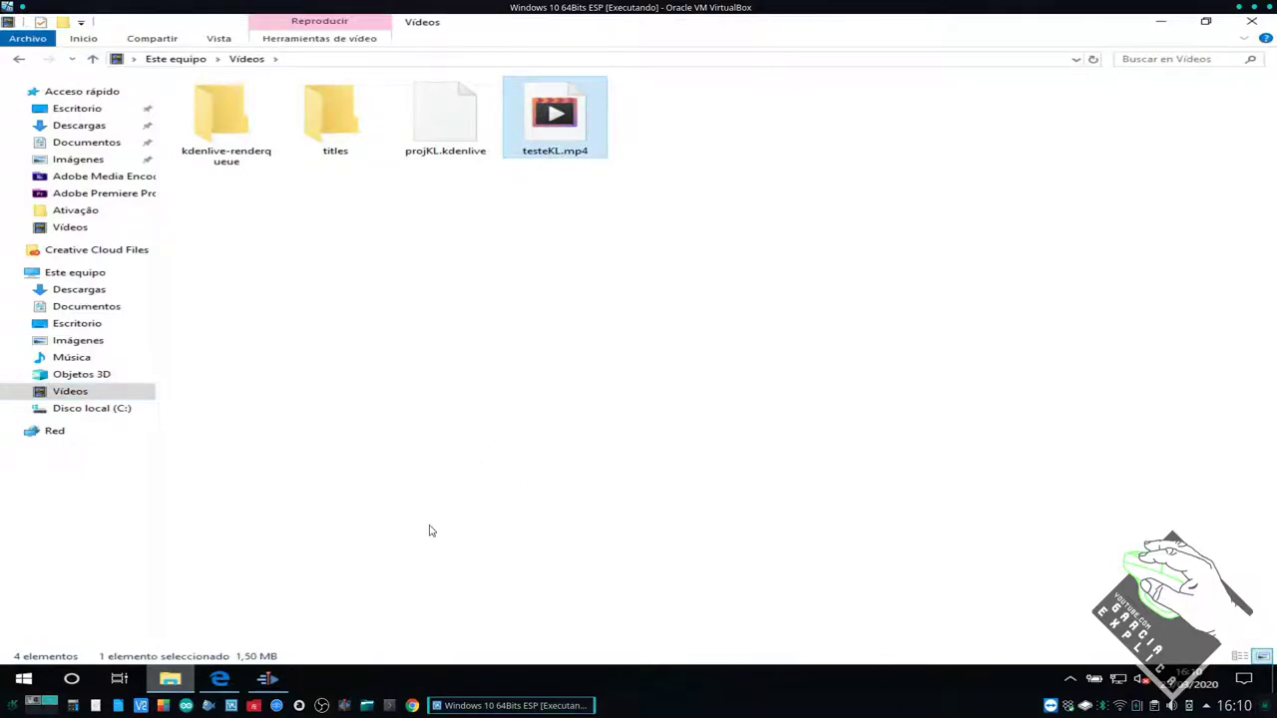
- Return to Kdenlive, close the render dialog, and exit the program
left_click(278, 683)
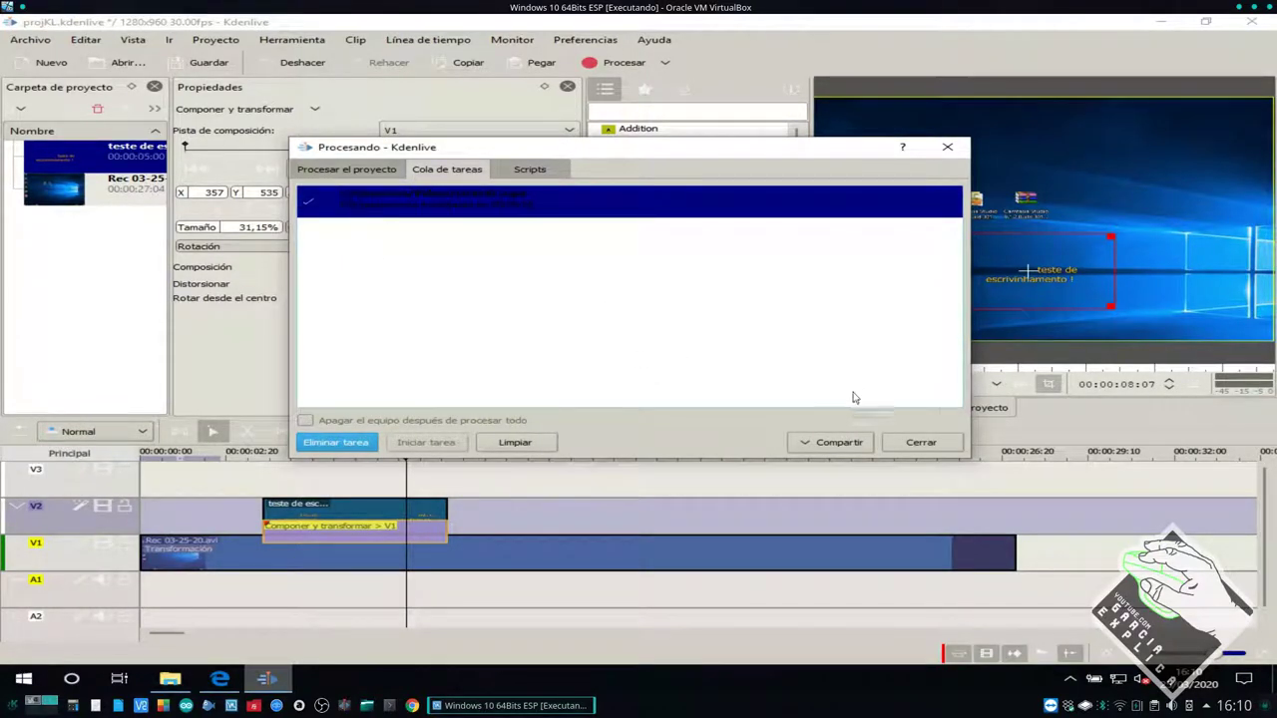
left_click(918, 442)
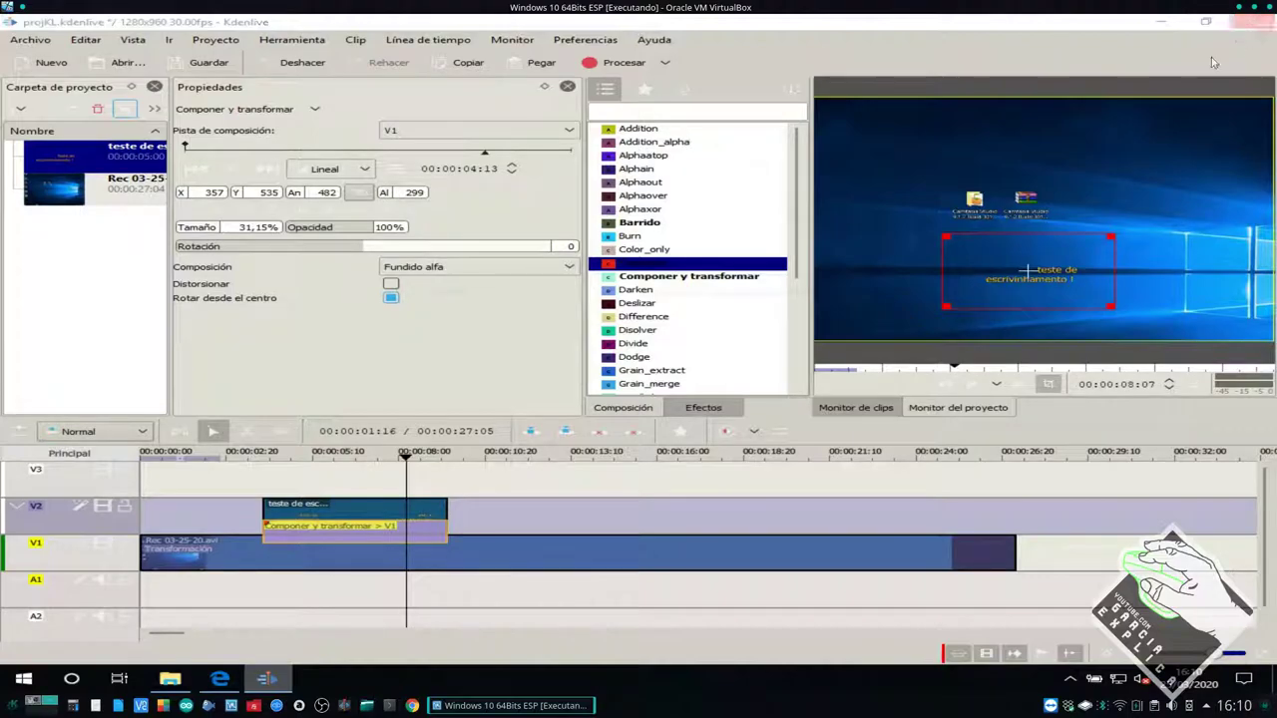
left_click(1251, 20)
left_click(621, 363)
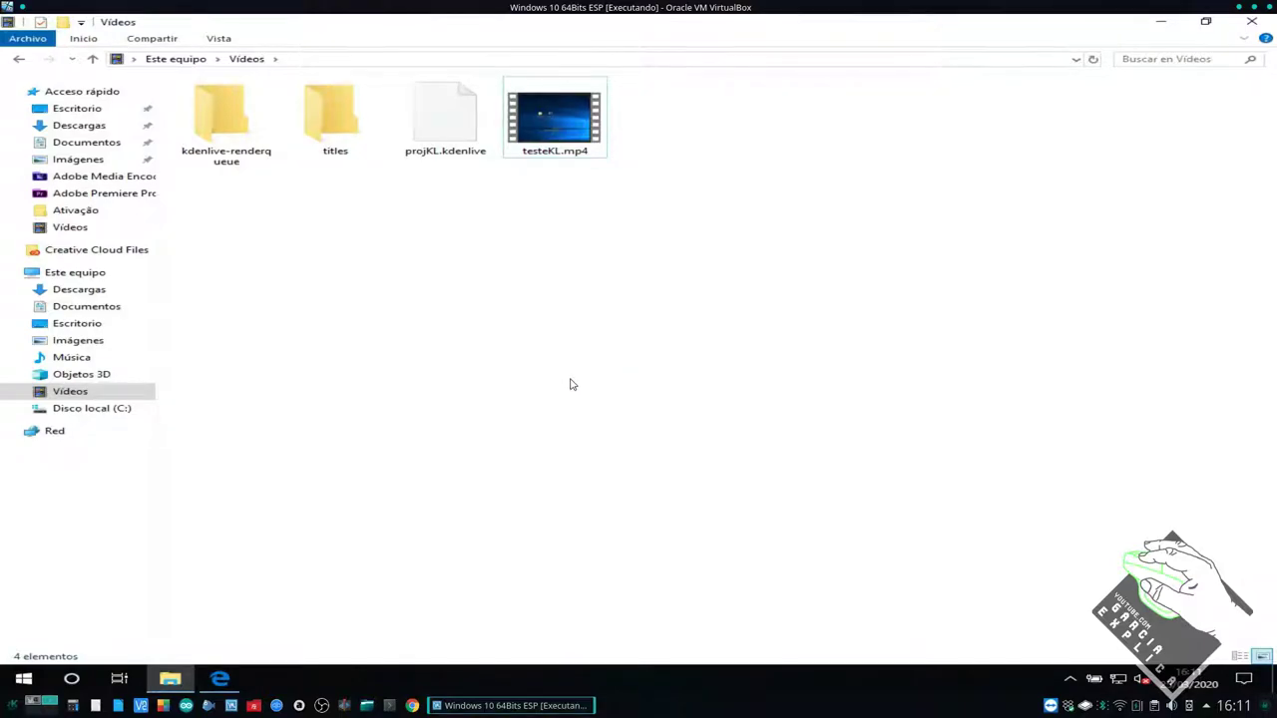
- Play testeKL.mp4 to review the title over the video, and close the player
double_click(561, 152)
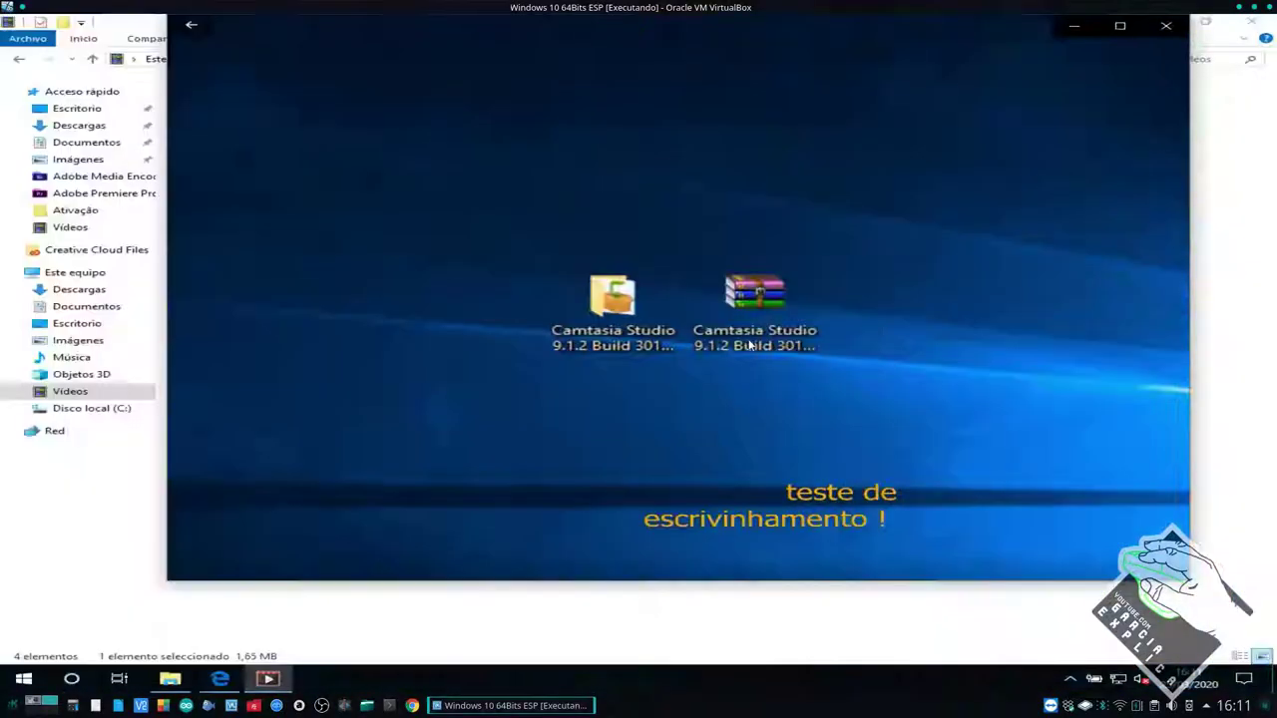
left_click(1165, 24)
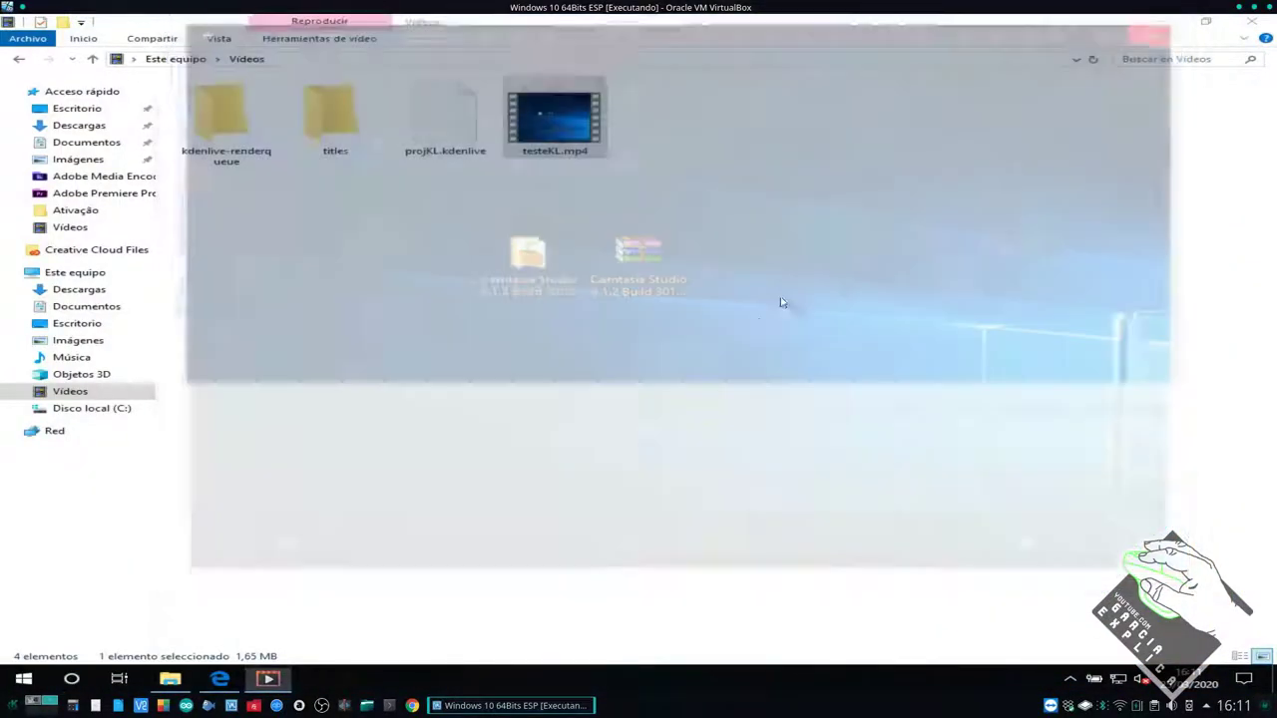
left_click_drag(677, 185, 556, 129)
left_click_drag(708, 248, 559, 130)
left_click_drag(689, 210, 523, 105)
left_click_drag(678, 245, 541, 246)
left_click_drag(589, 136, 544, 232)
left_click_drag(724, 268, 519, 99)
left_click_drag(684, 237, 537, 103)
left_click_drag(662, 113, 489, 194)
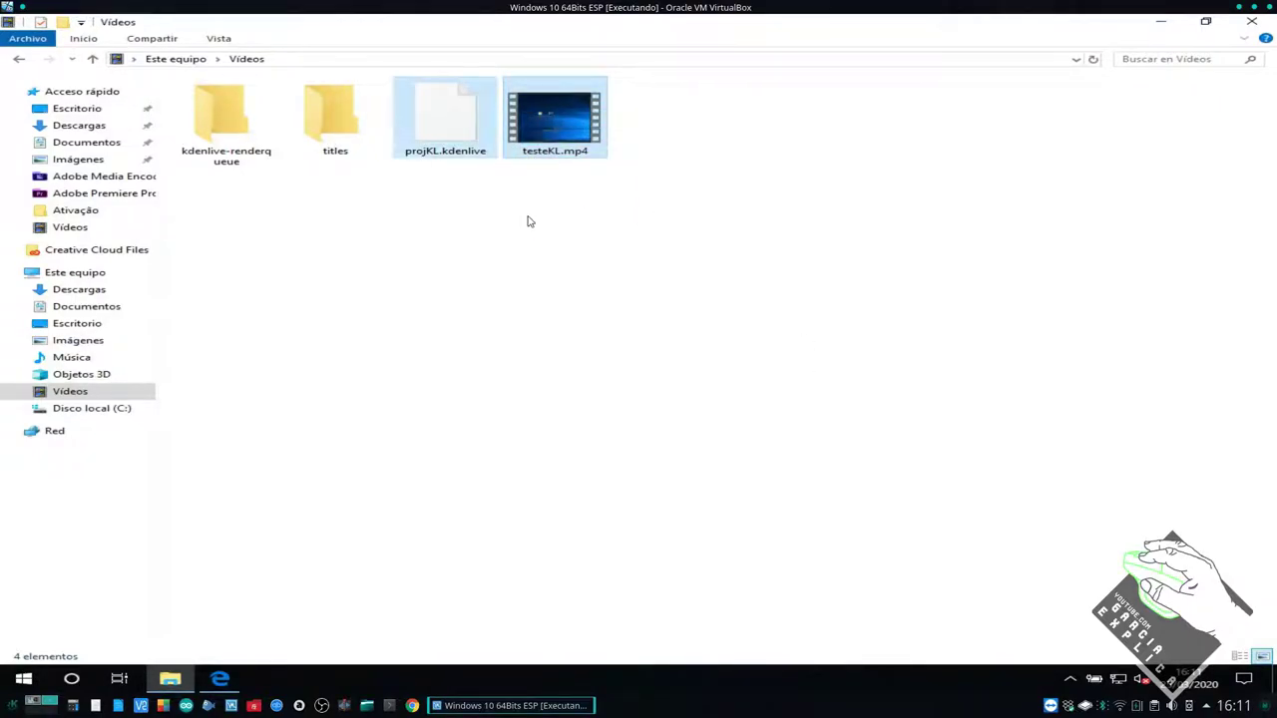
- Compare the file size of Rec 03-25-20.avi in the Documents Camtasia Studio folder with testeKL.mp4 in Videos
left_click(112, 316)
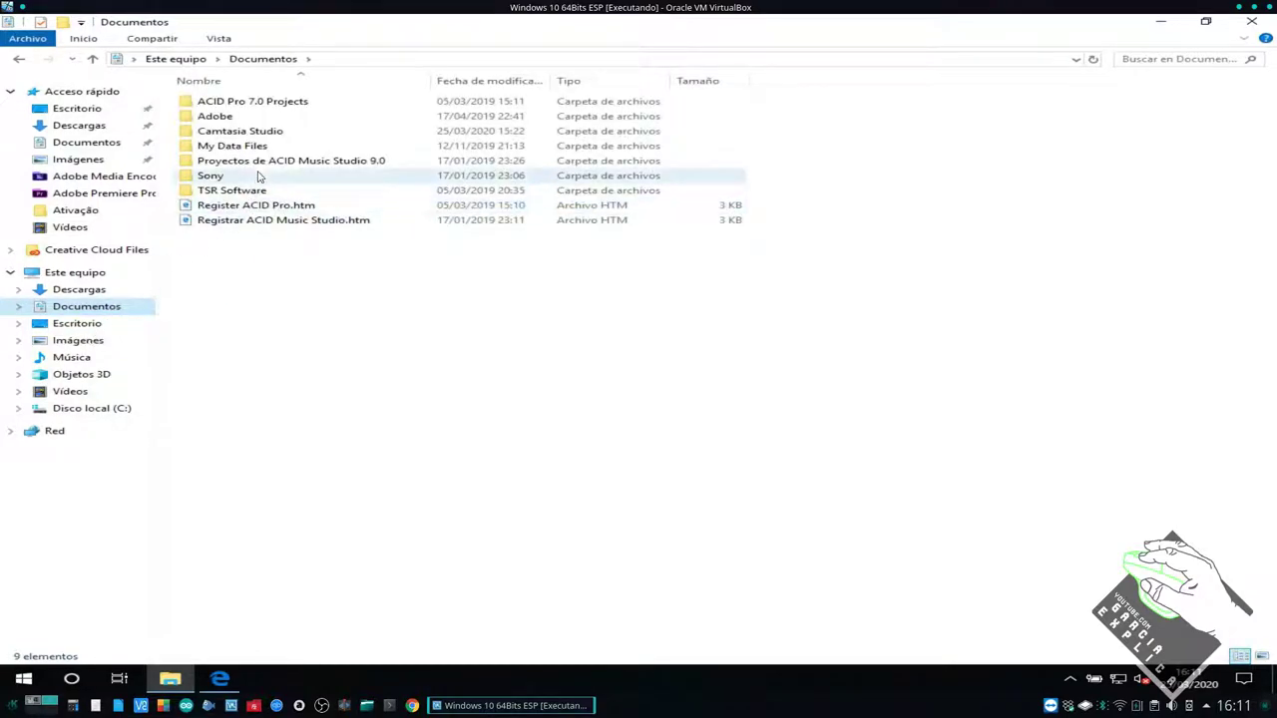
double_click(244, 131)
left_click(248, 150)
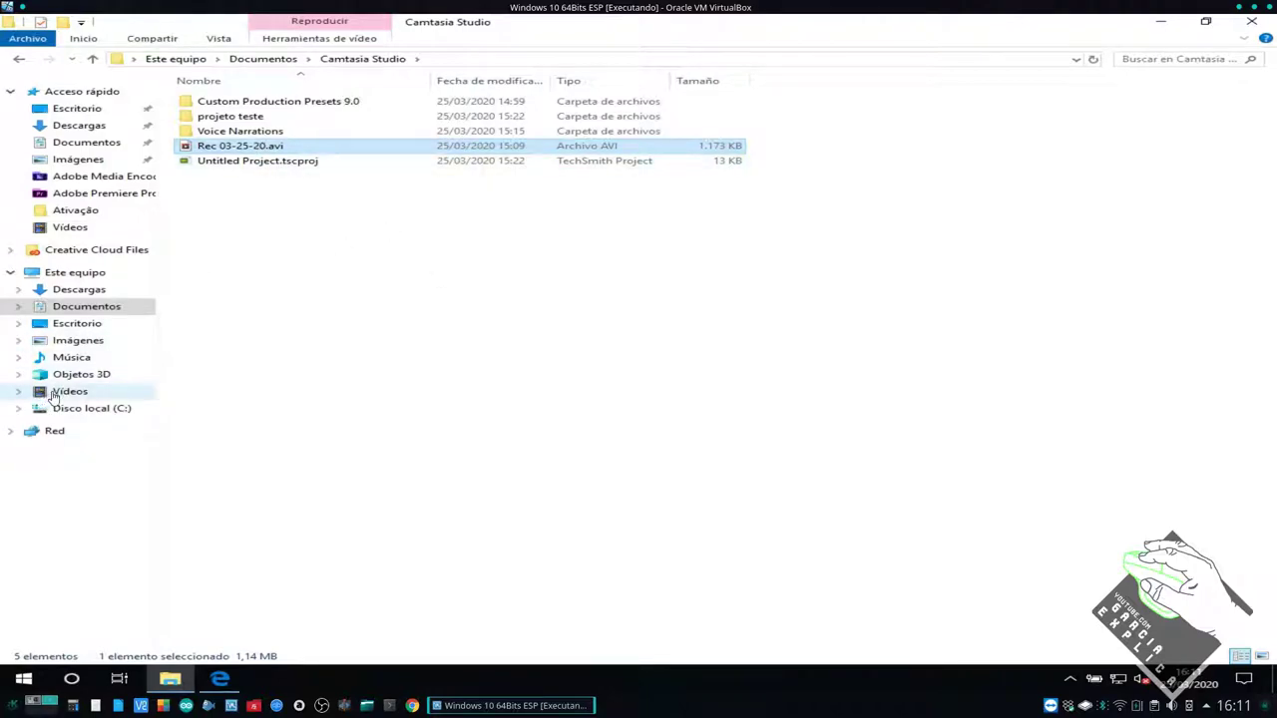
left_click(60, 391)
left_click(555, 120)
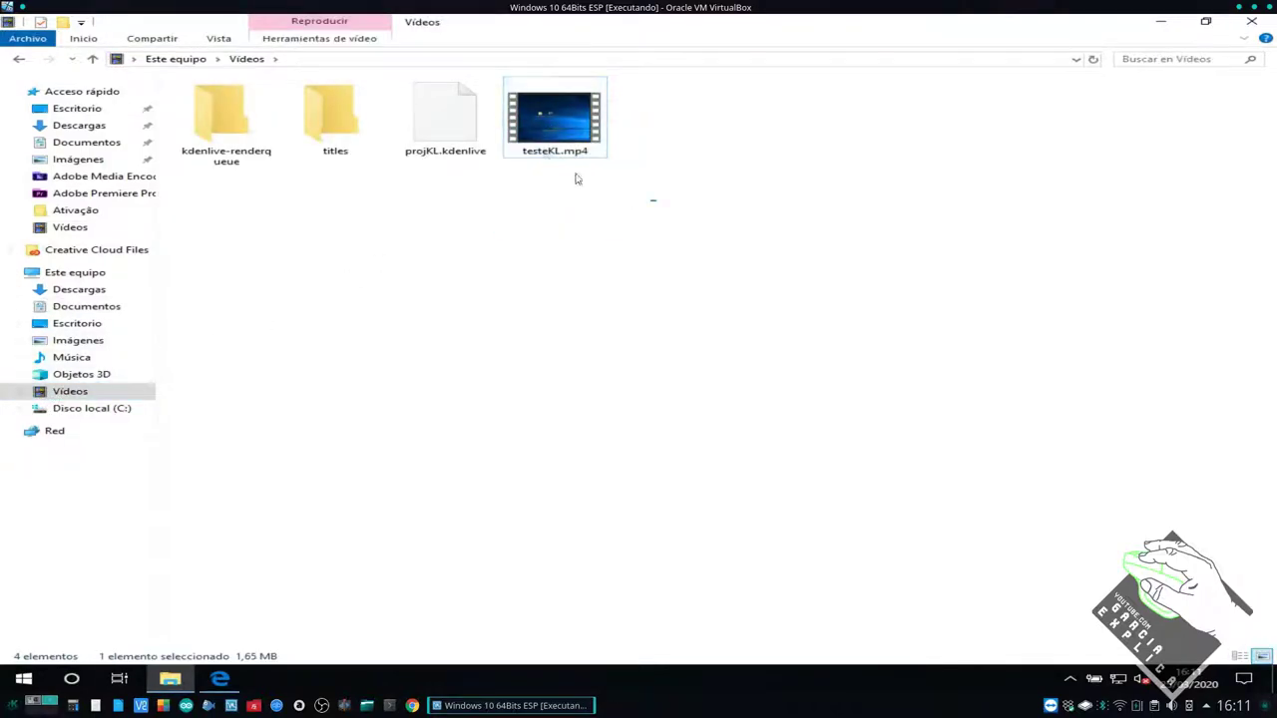
left_click_drag(682, 148, 524, 177)
left_click_drag(648, 114, 655, 231)
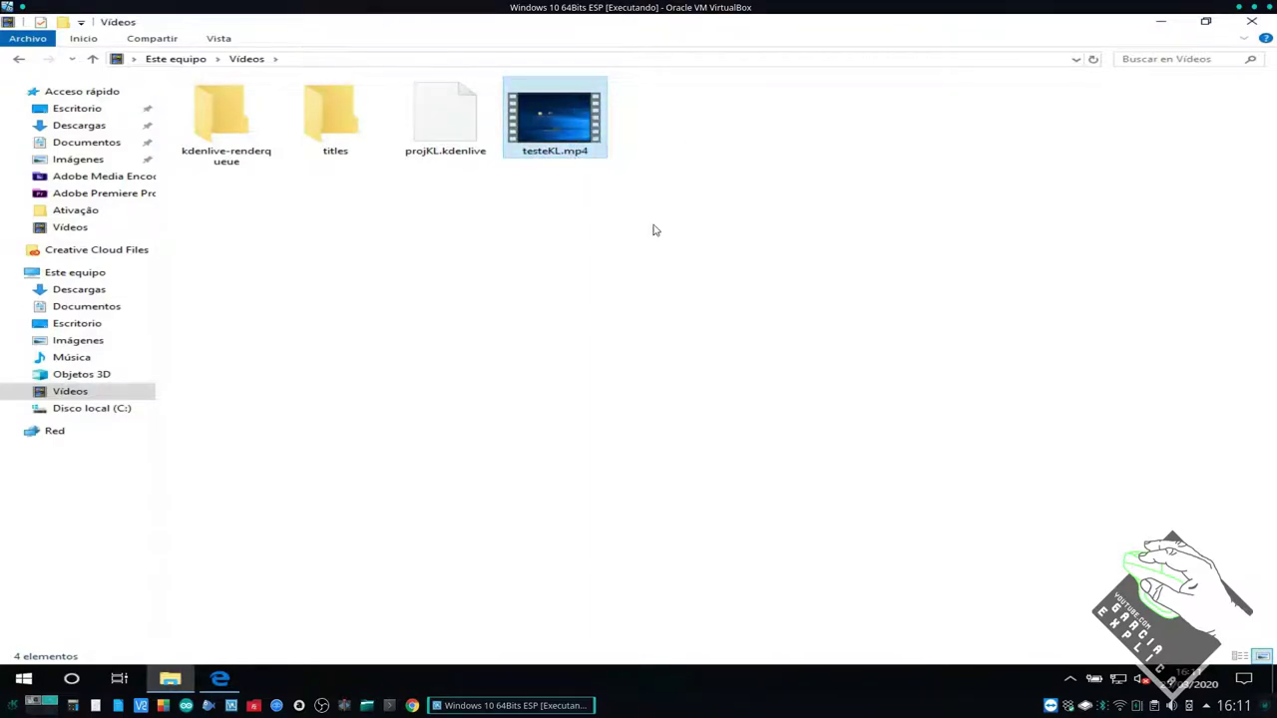